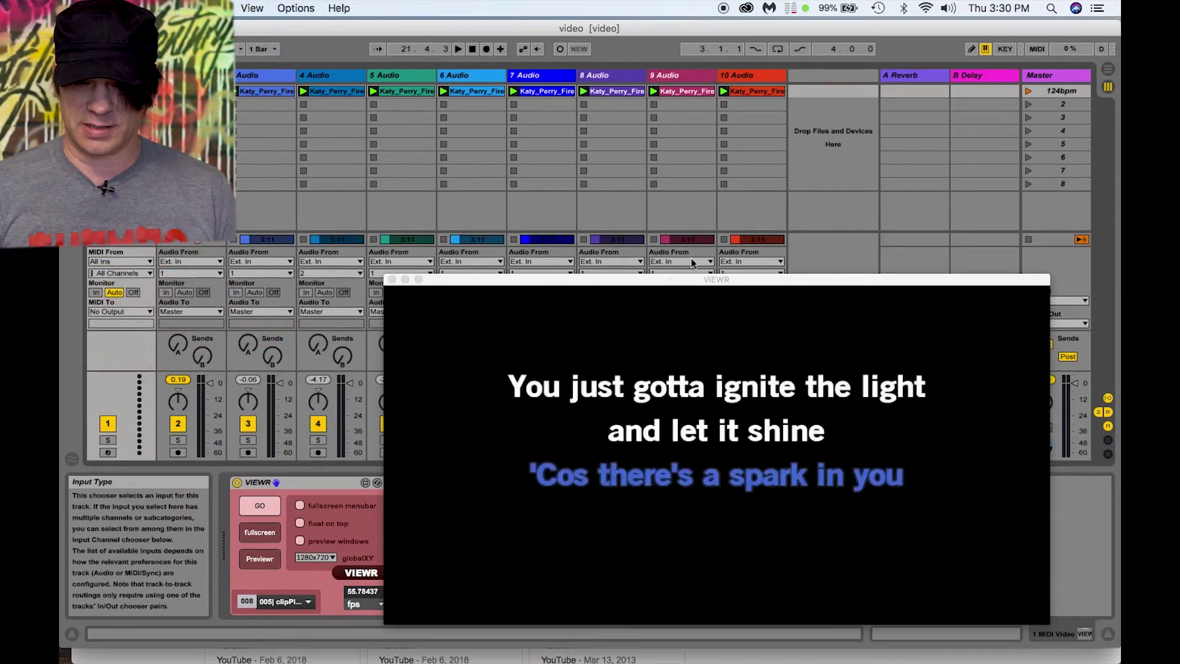
pyautogui.moveTo(657, 282); pyautogui.dragTo(445, 165)
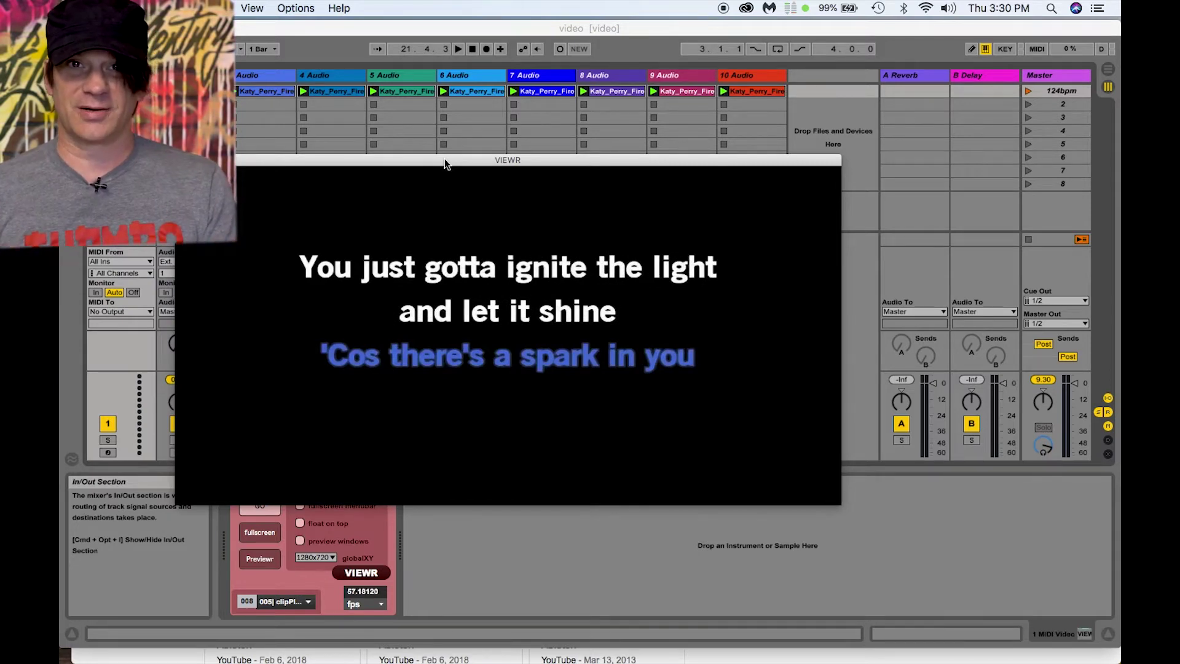
pyautogui.moveTo(445, 164); pyautogui.dragTo(337, 85)
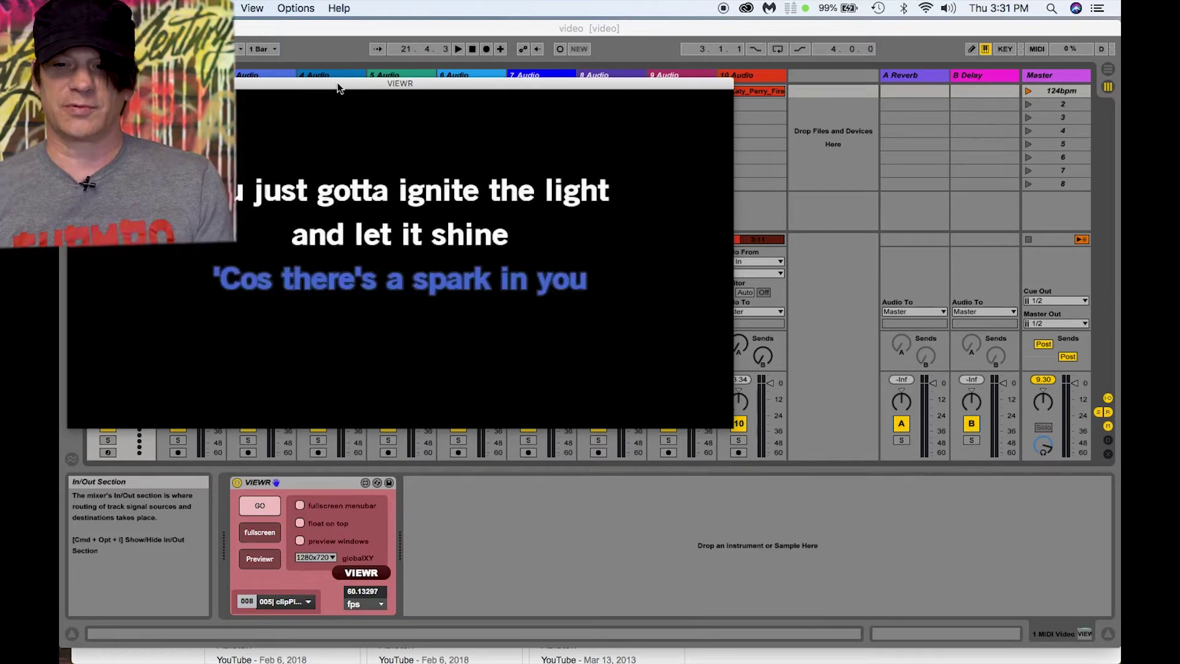
pyautogui.click(64, 421)
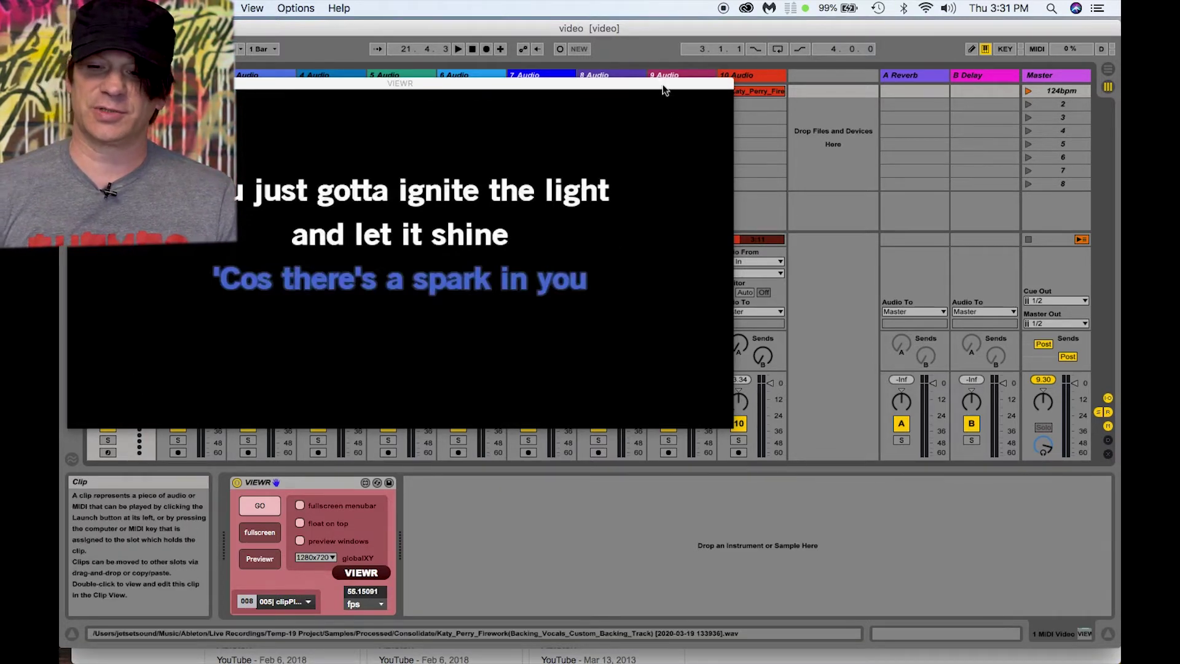
pyautogui.moveTo(663, 87); pyautogui.dragTo(775, 195)
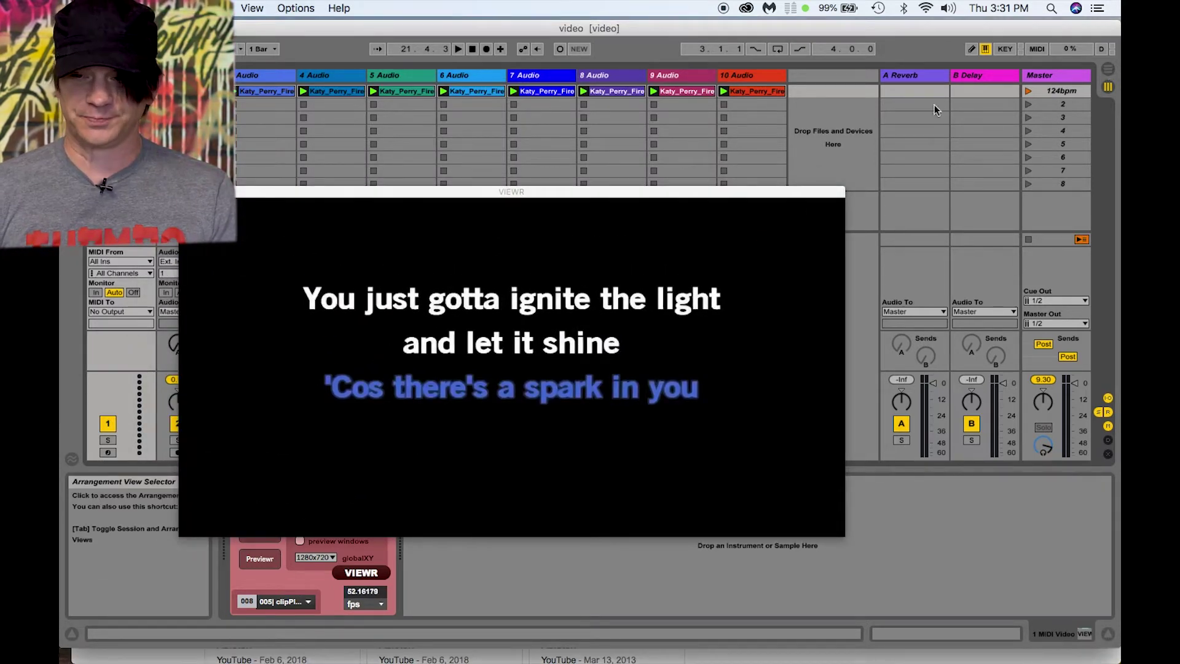
# Step: Show the Arrangement View with the VIEWR window moved clear of the upper tracks, and return to the Session View
pyautogui.click(1107, 66)
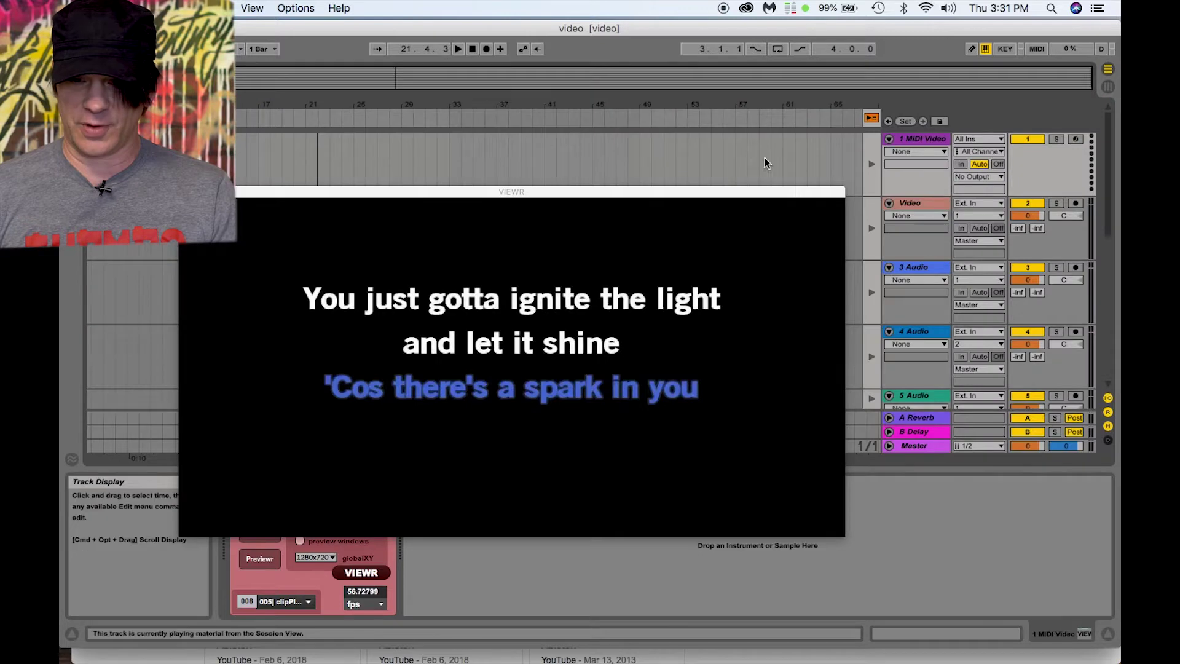
pyautogui.moveTo(677, 198); pyautogui.dragTo(799, 412)
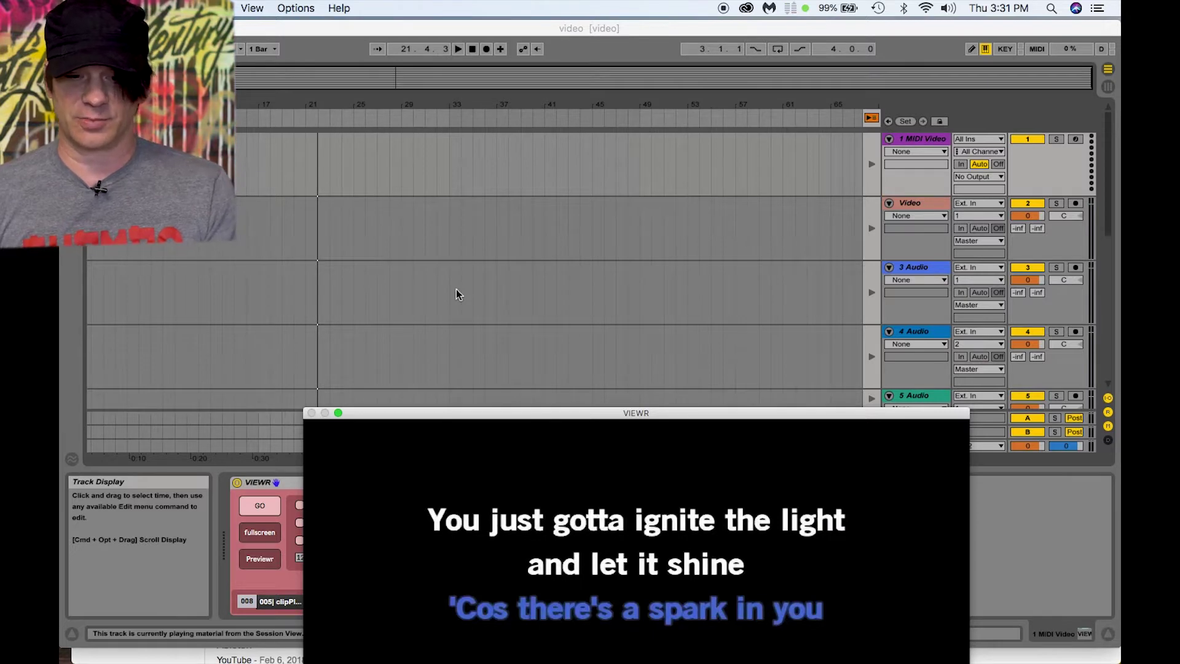
pyautogui.moveTo(440, 416); pyautogui.dragTo(380, 295)
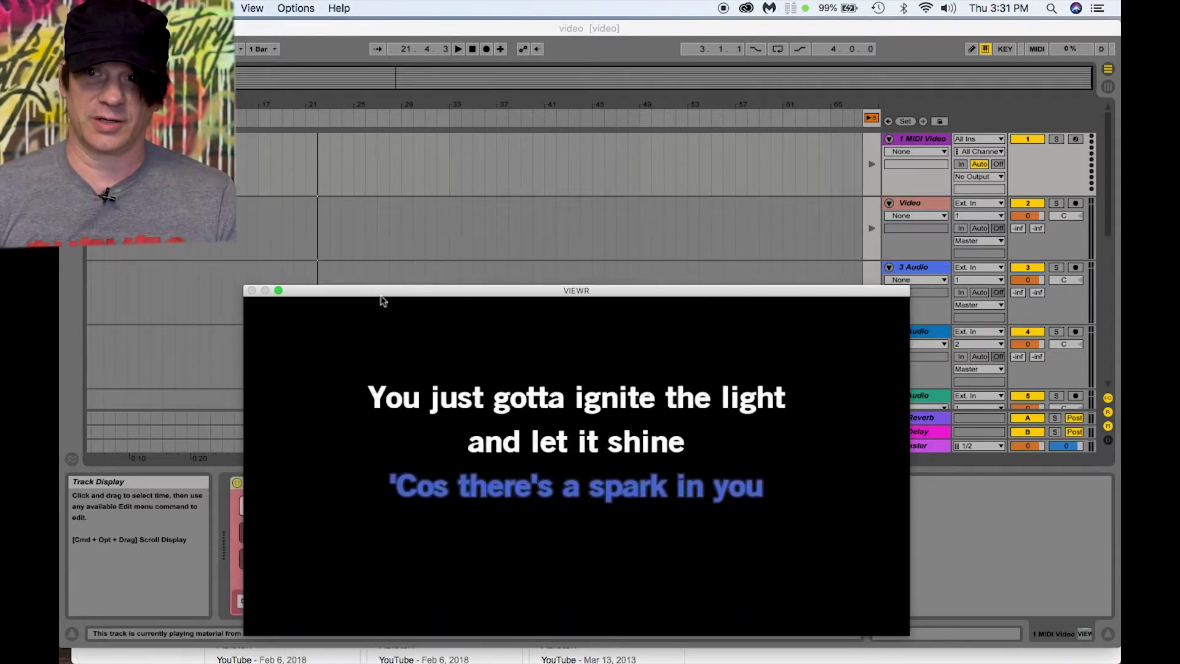
pyautogui.click(1109, 90)
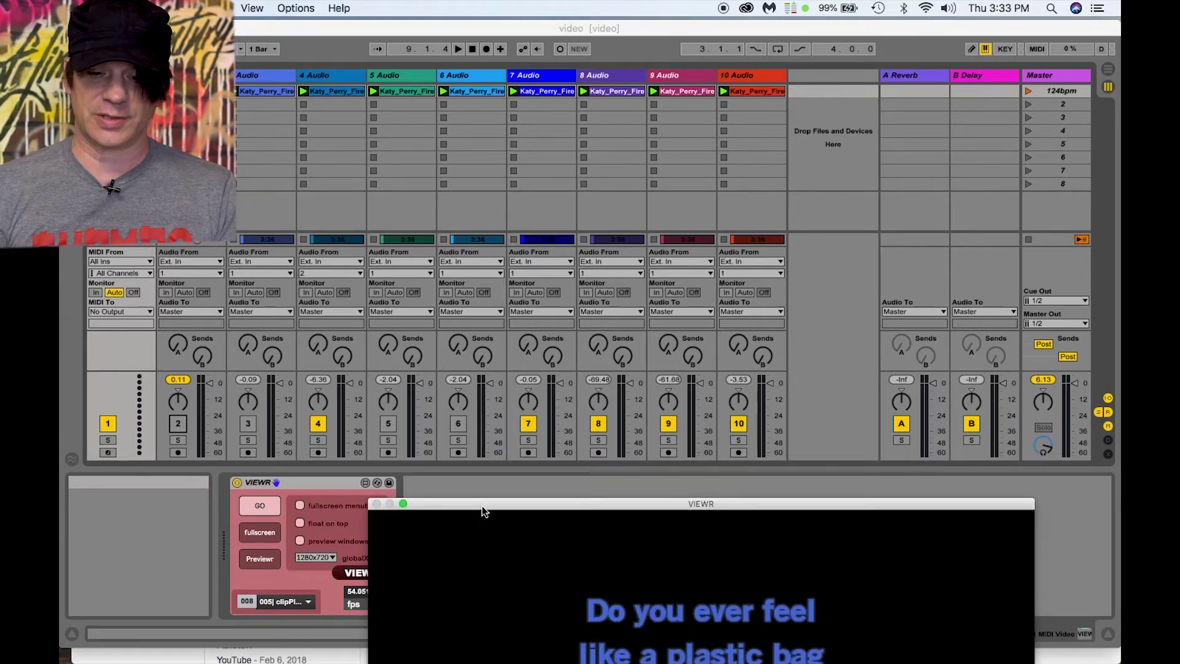
# Step: Launch the 124bpm scene and activate track 3, keeping the VIEWR window clear of its mixer controls
pyautogui.moveTo(482, 507); pyautogui.dragTo(431, 223)
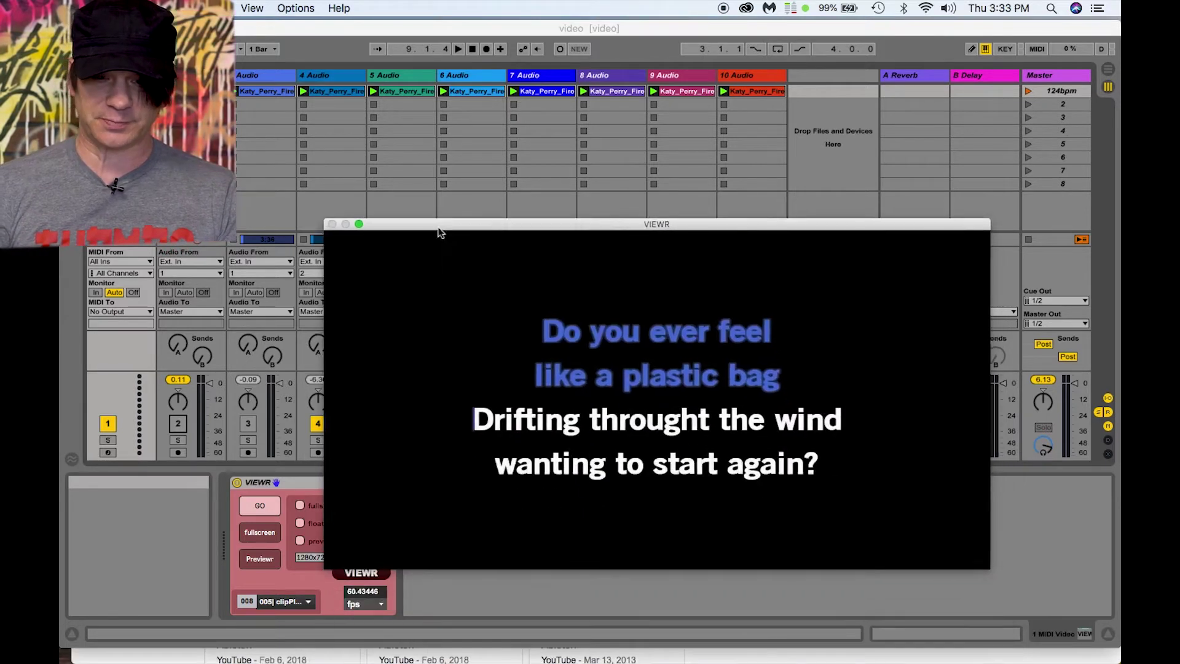
pyautogui.click(1027, 90)
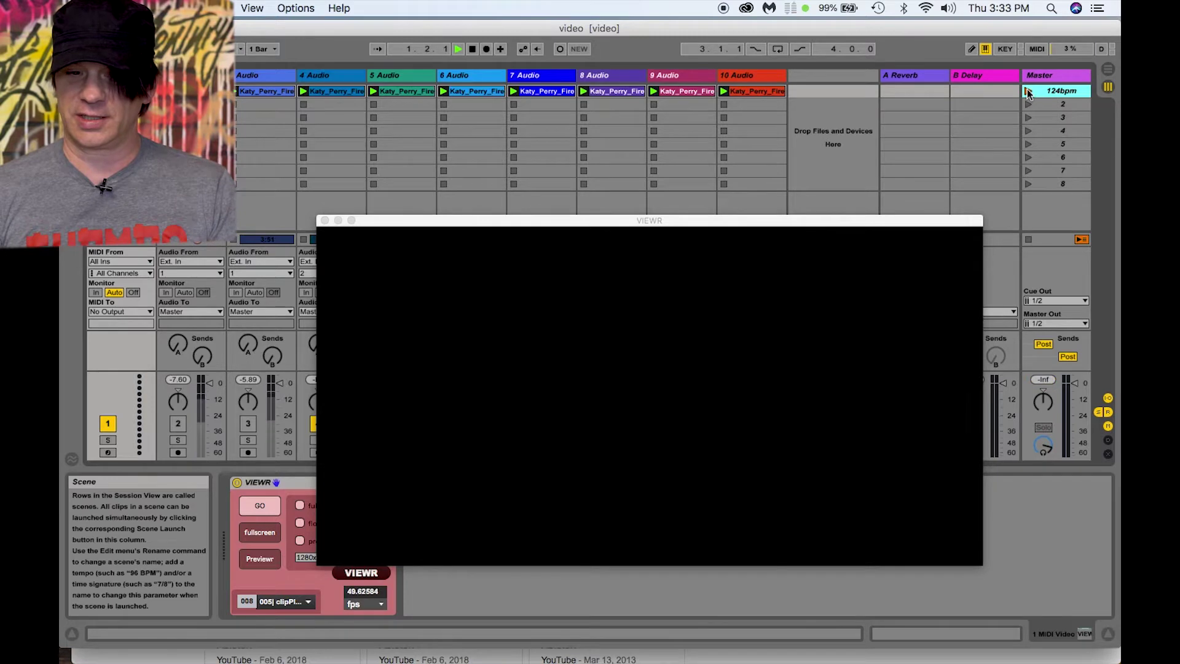
pyautogui.click(659, 219)
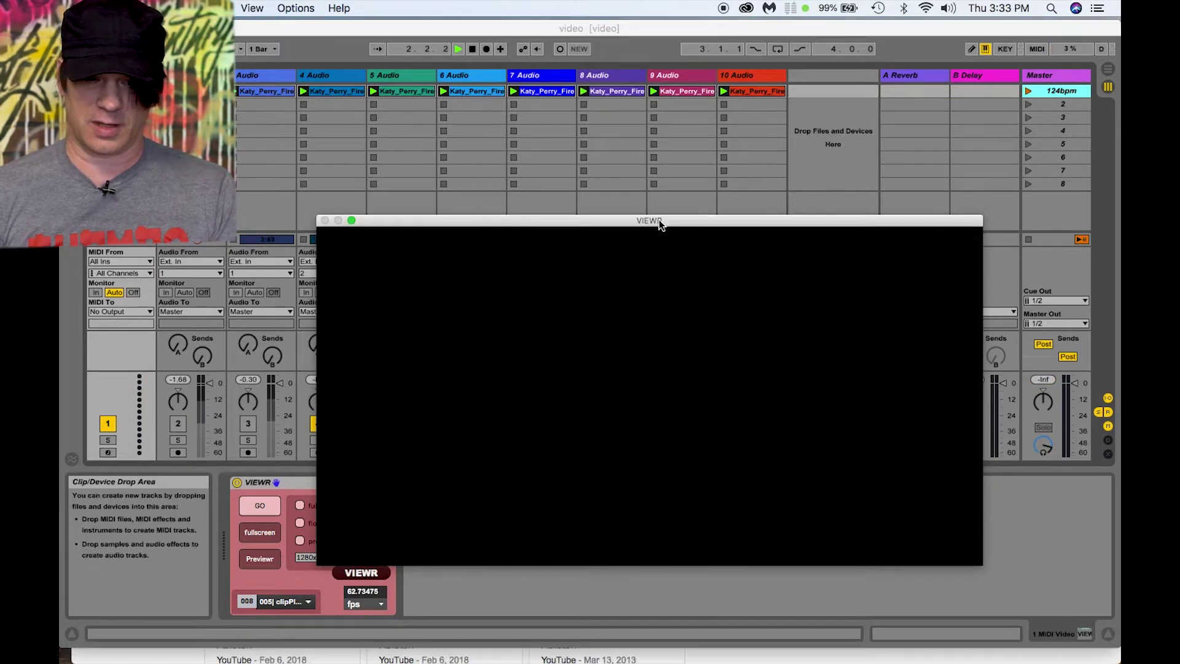
pyautogui.moveTo(659, 220); pyautogui.dragTo(761, 258)
pyautogui.click(246, 431)
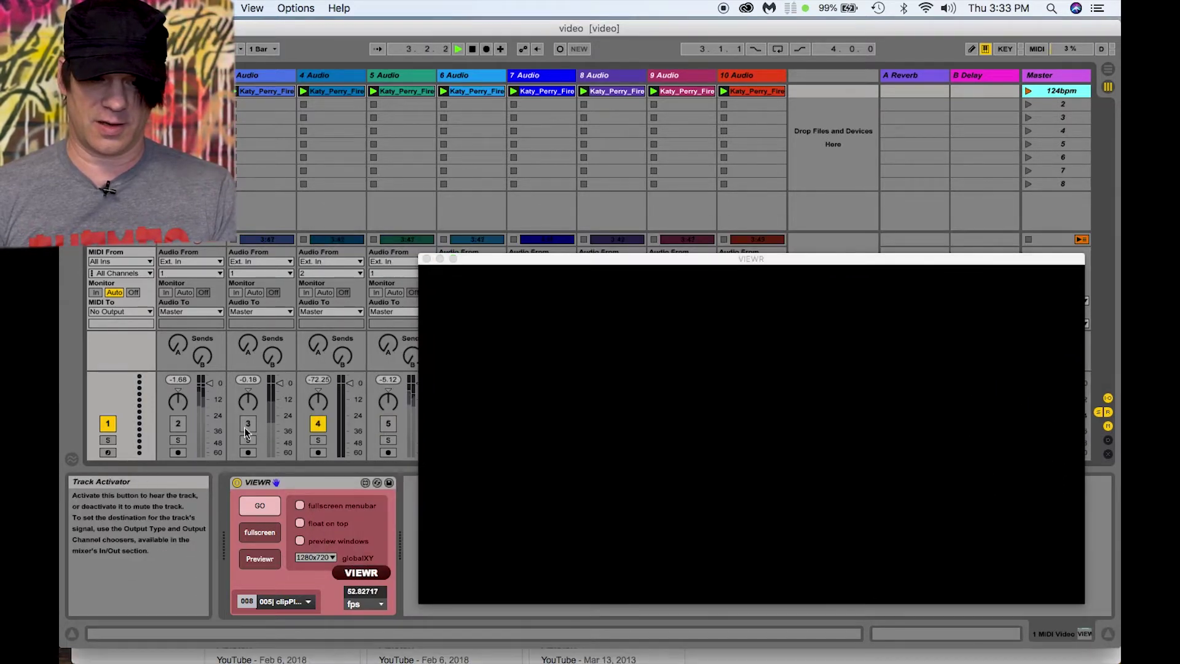
pyautogui.click(246, 429)
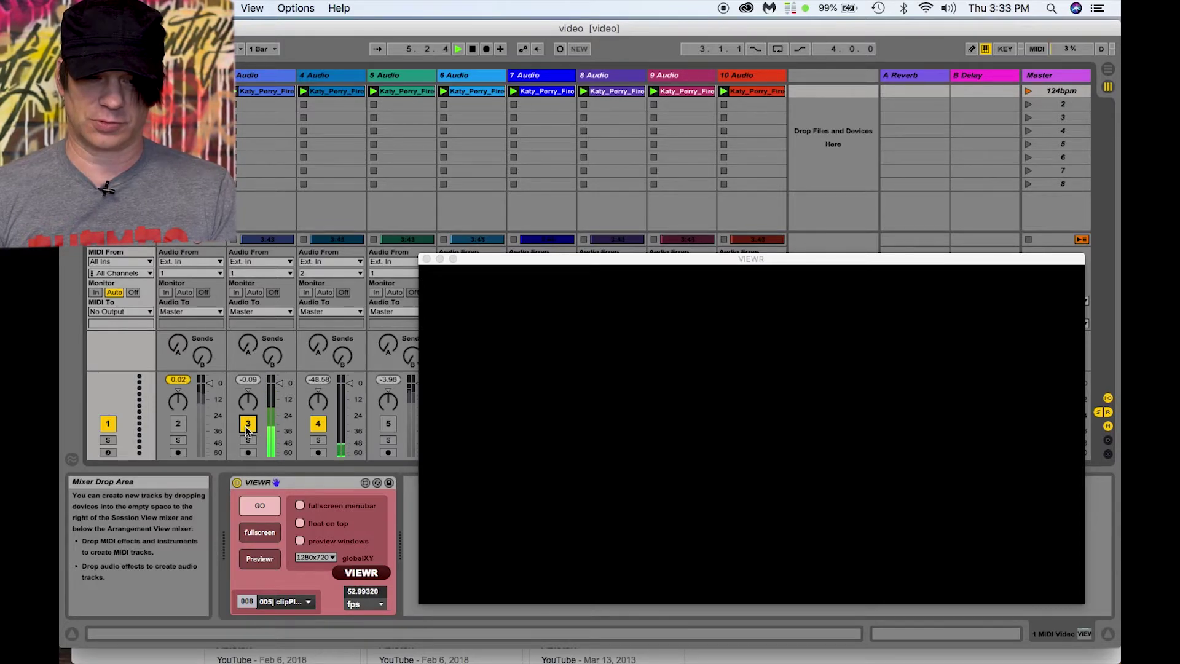
# Step: Watch the lyric video play in the repositioned VIEWR window, stop playback, and move the window off the clip slots
pyautogui.moveTo(495, 258); pyautogui.dragTo(419, 198)
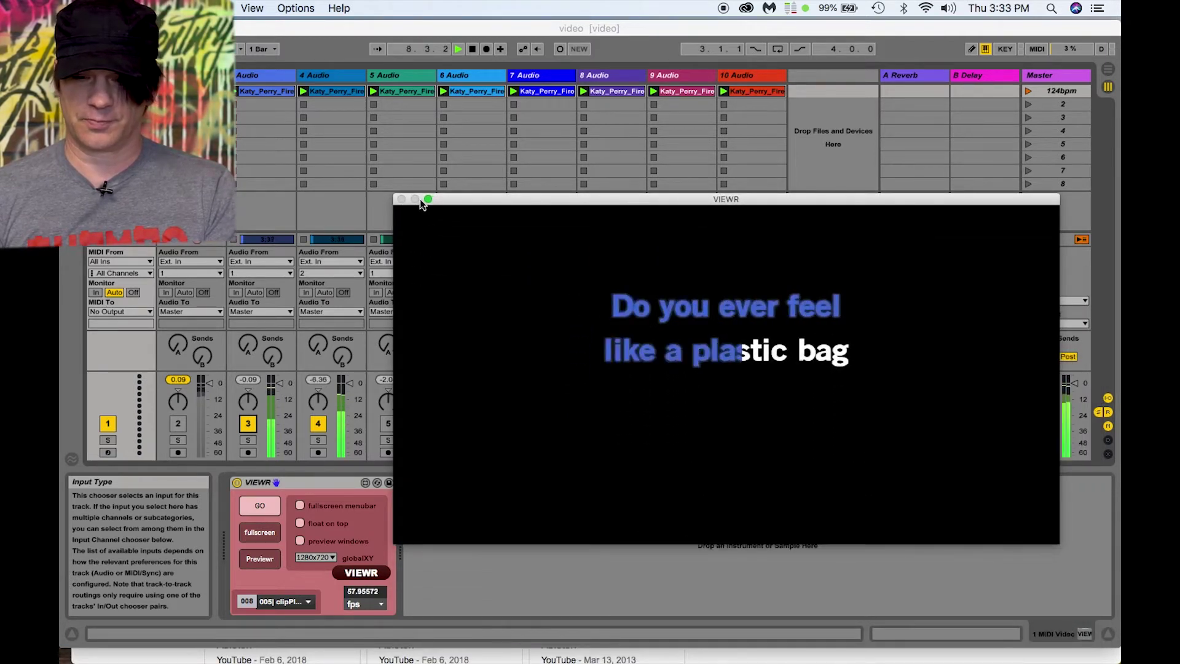
pyautogui.moveTo(419, 198); pyautogui.dragTo(315, 123)
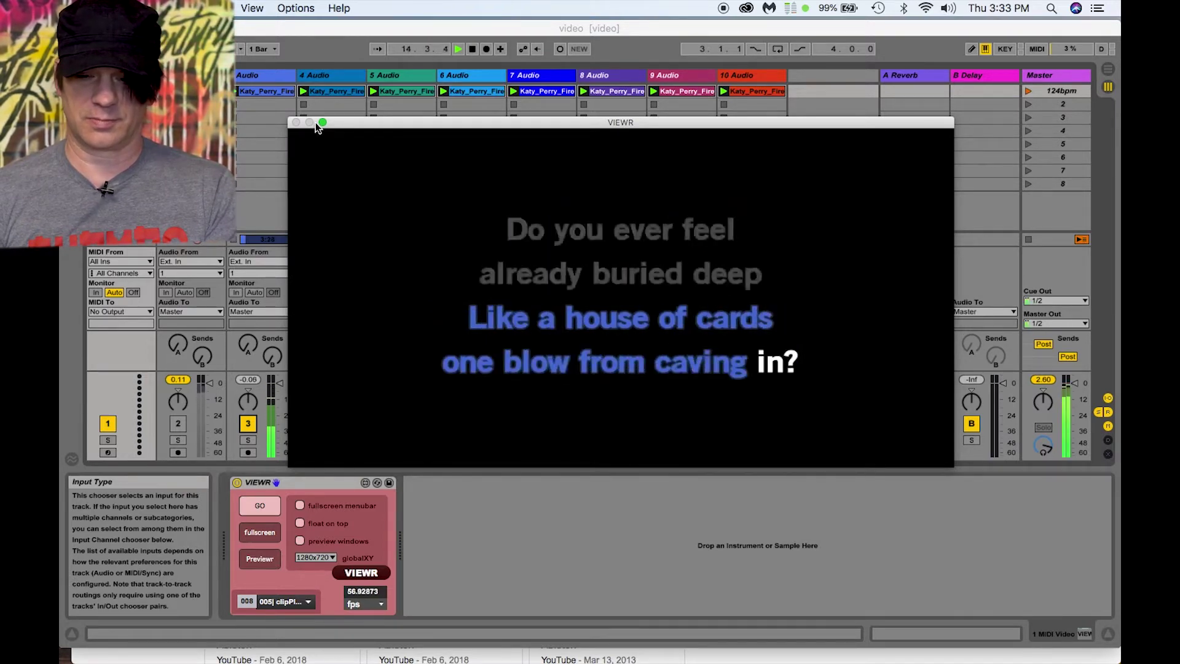
pyautogui.press('space')
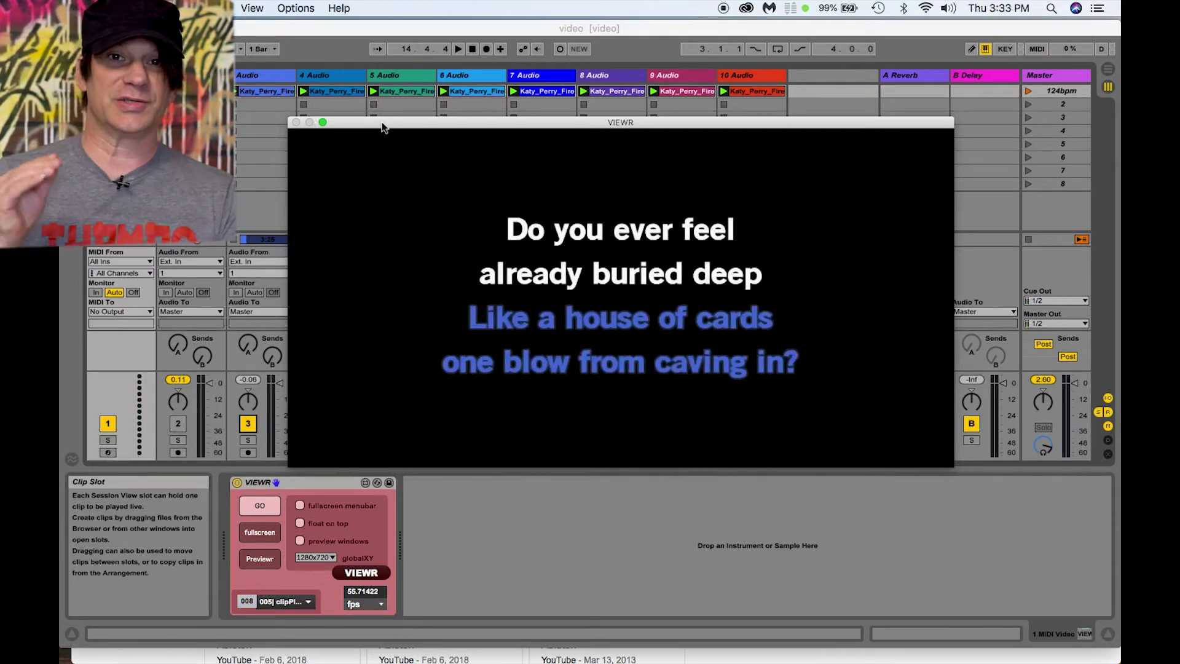
pyautogui.moveTo(381, 127); pyautogui.dragTo(463, 276)
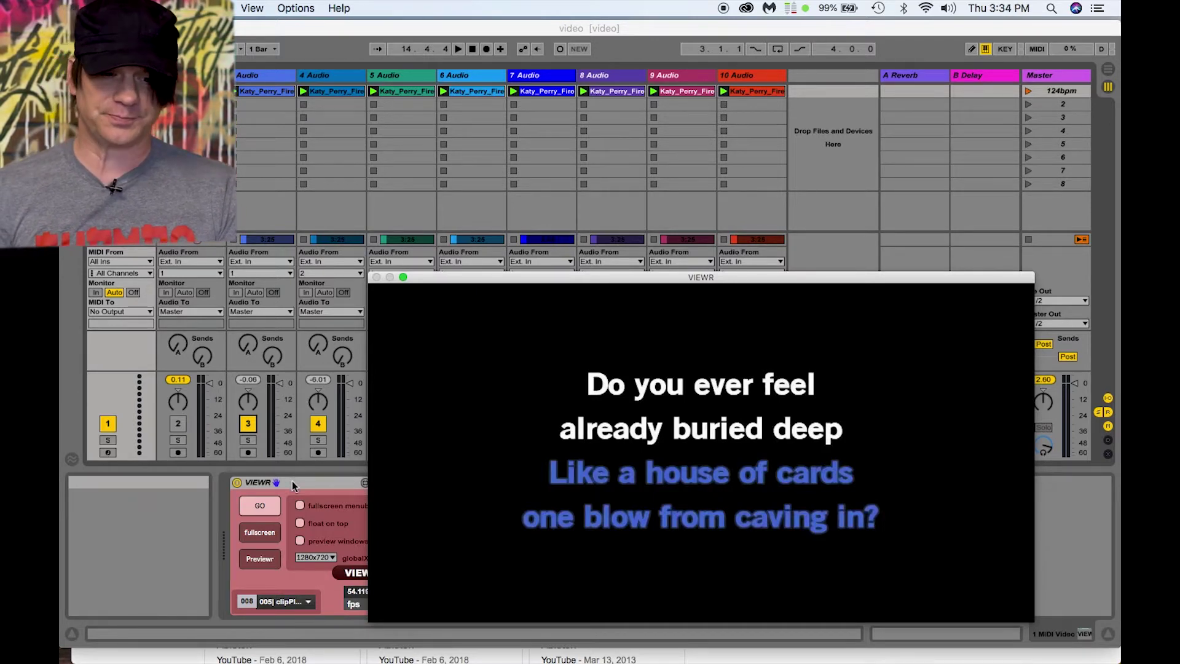
# Step: Switch to Finder, open VIZZable's readme.txt and highlight the Max version in the requirements
pyautogui.moveTo(319, 650)
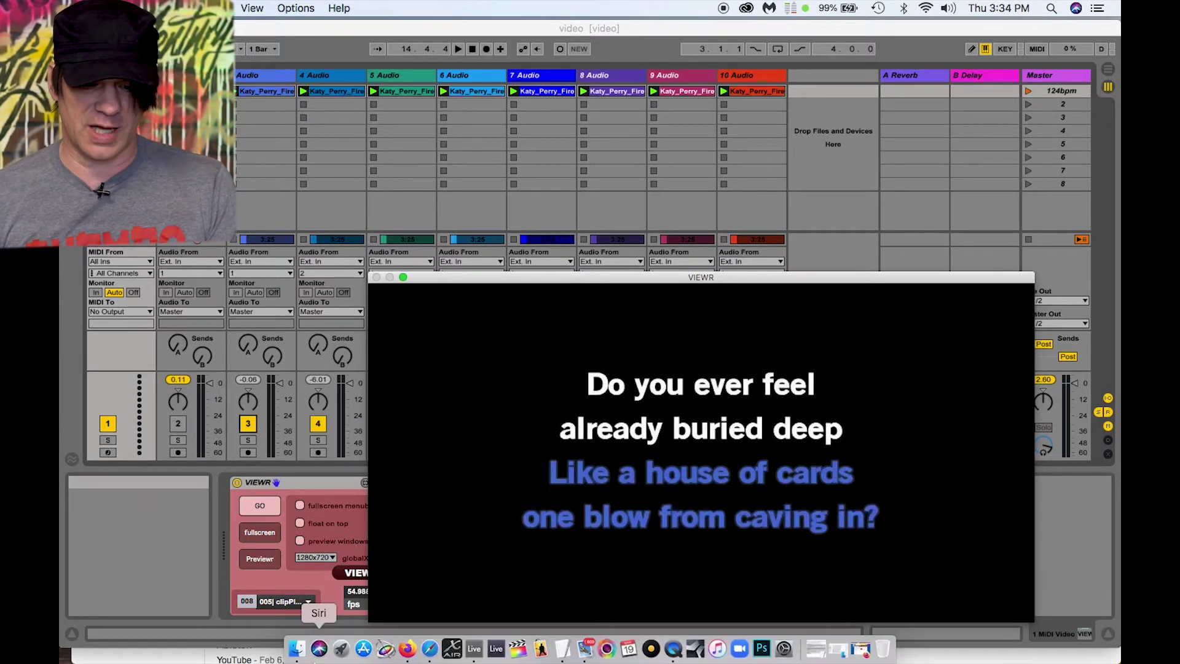
pyautogui.click(297, 649)
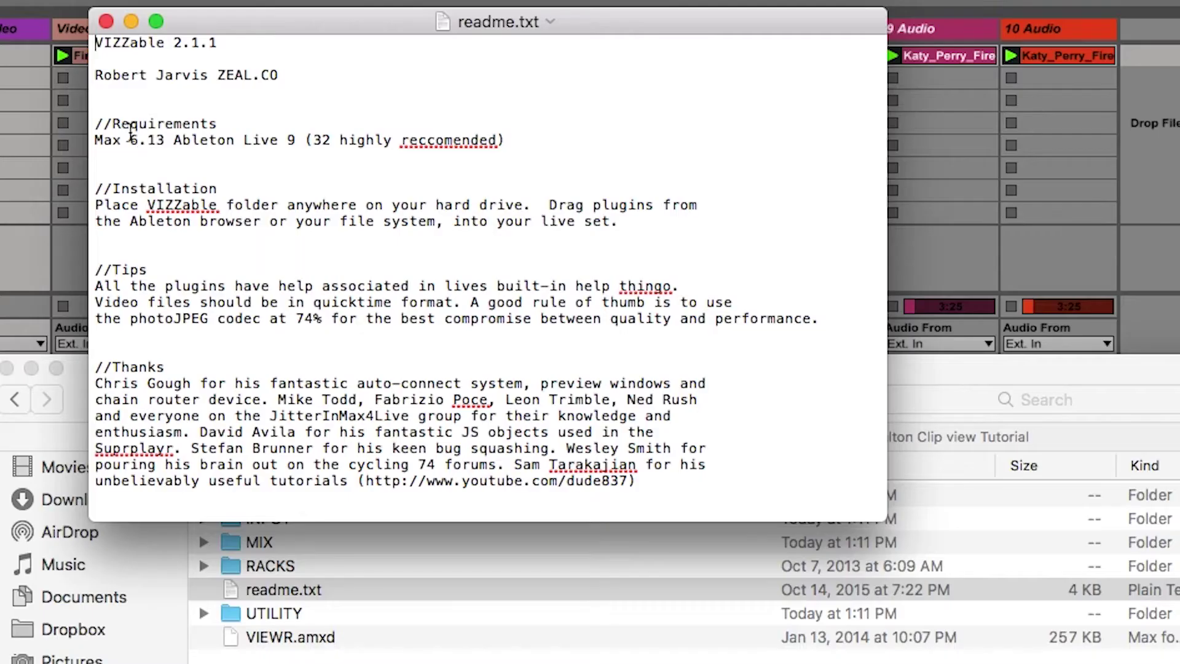
pyautogui.moveTo(96, 142); pyautogui.dragTo(145, 147)
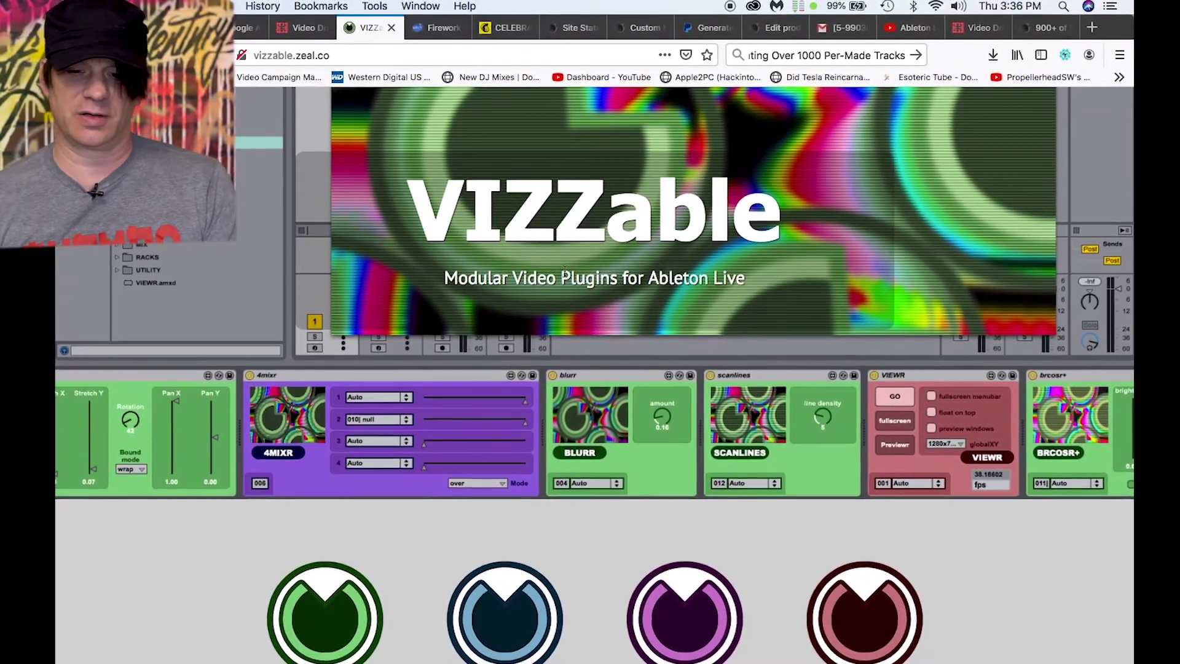
# Step: Look over the VIZZable website's home page and open its Download page
pyautogui.scroll(-5, 452, 453)
pyautogui.scroll(-1, 453, 454)
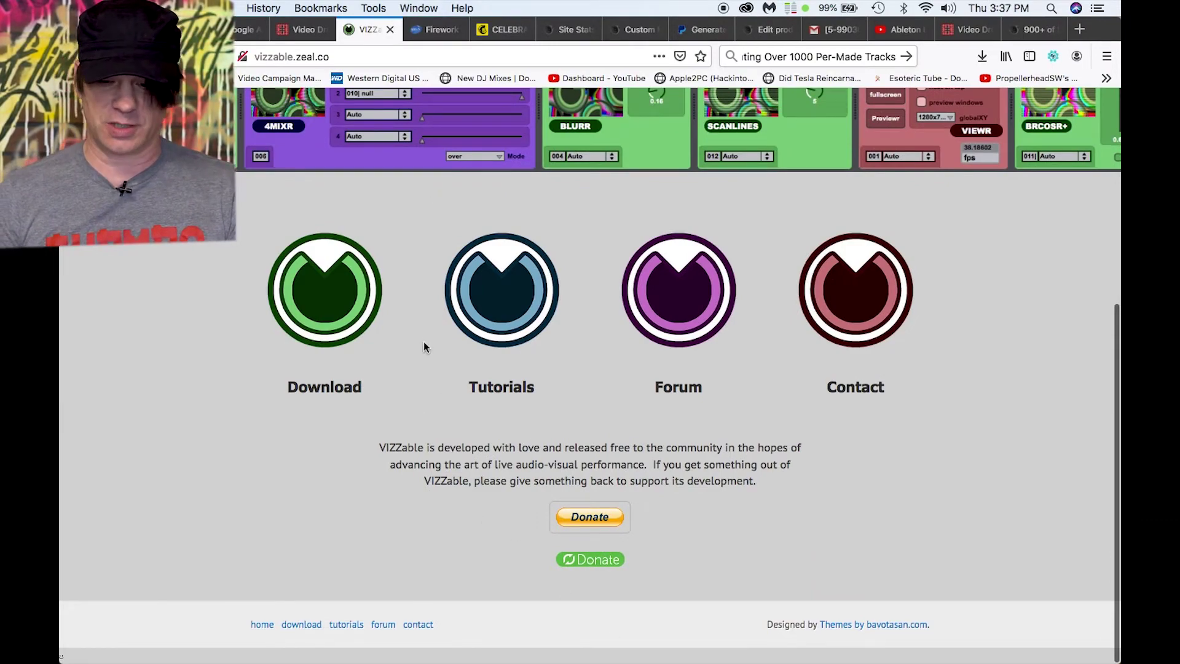
pyautogui.scroll(5, 455, 529)
pyautogui.scroll(-5, 399, 525)
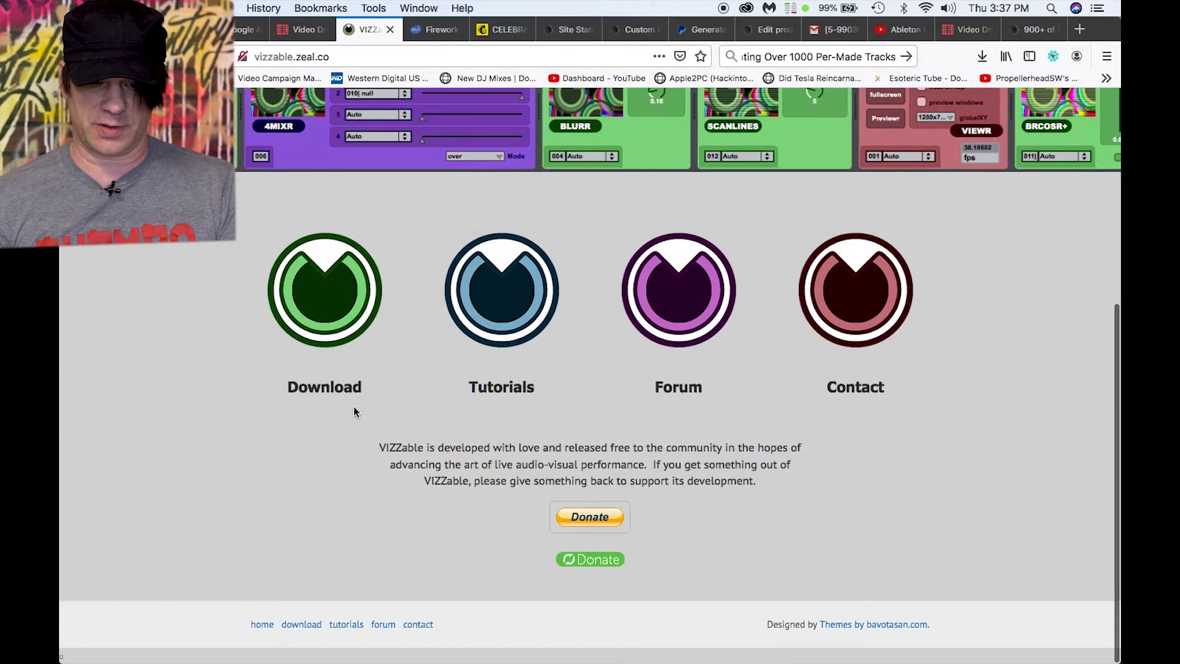
pyautogui.click(347, 387)
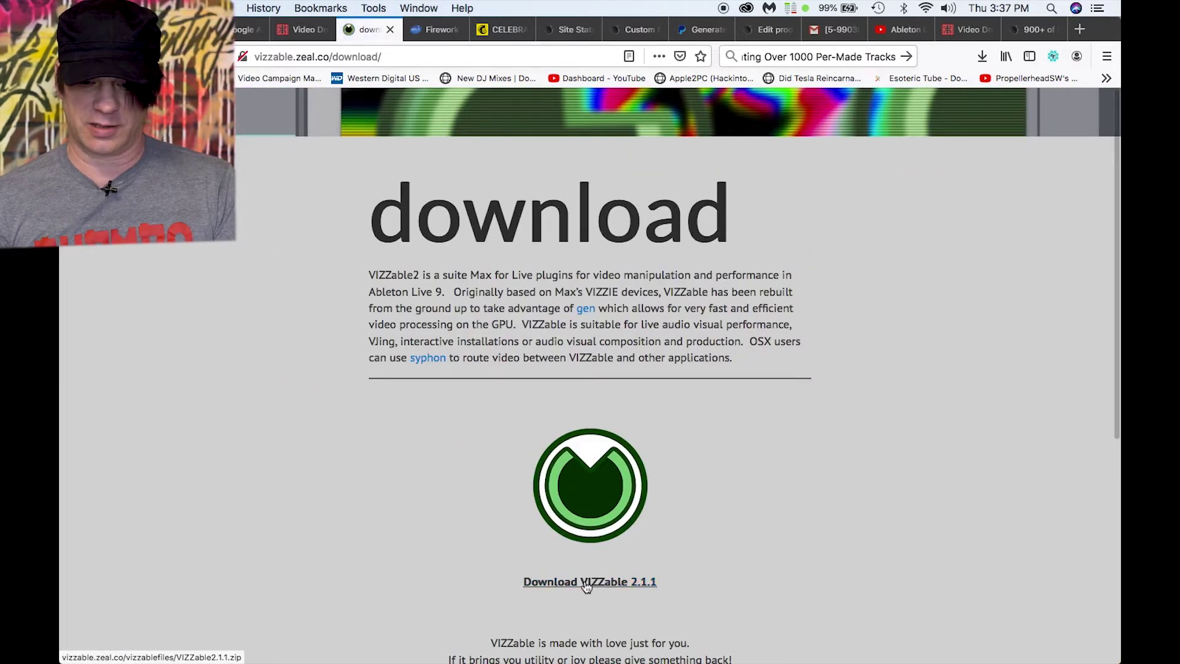
# Step: Switch to Finder, view the contents of the VIZZable2.1.1 folder and return to the Ableton Video software folder
pyautogui.moveTo(463, 652)
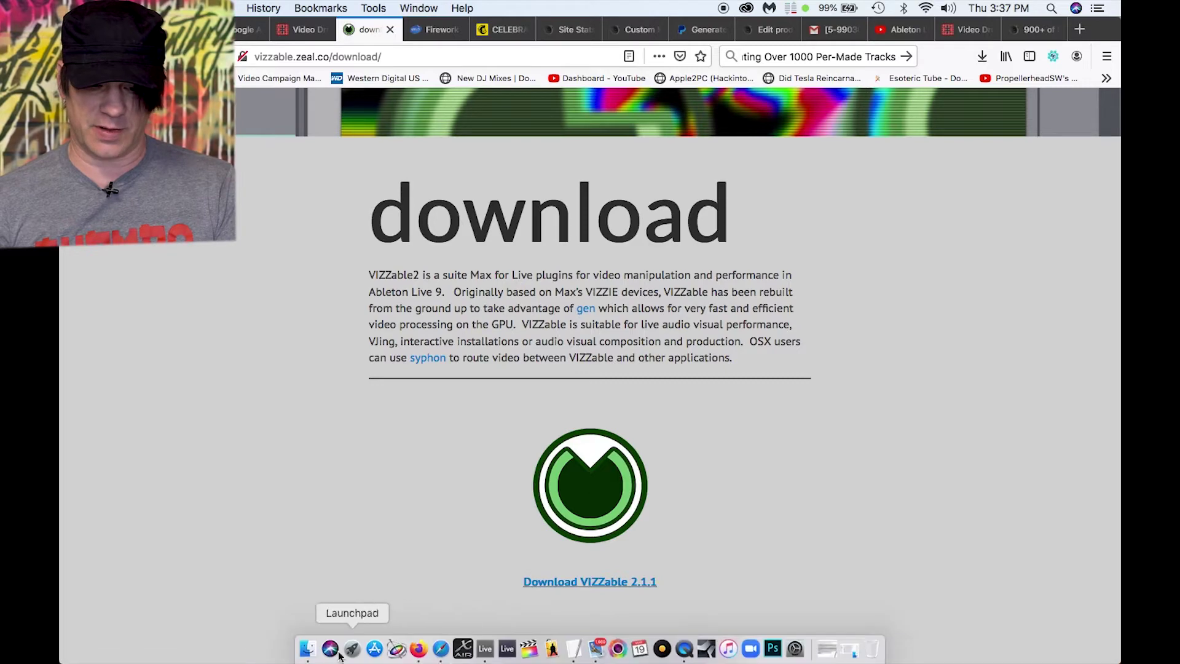
pyautogui.click(306, 652)
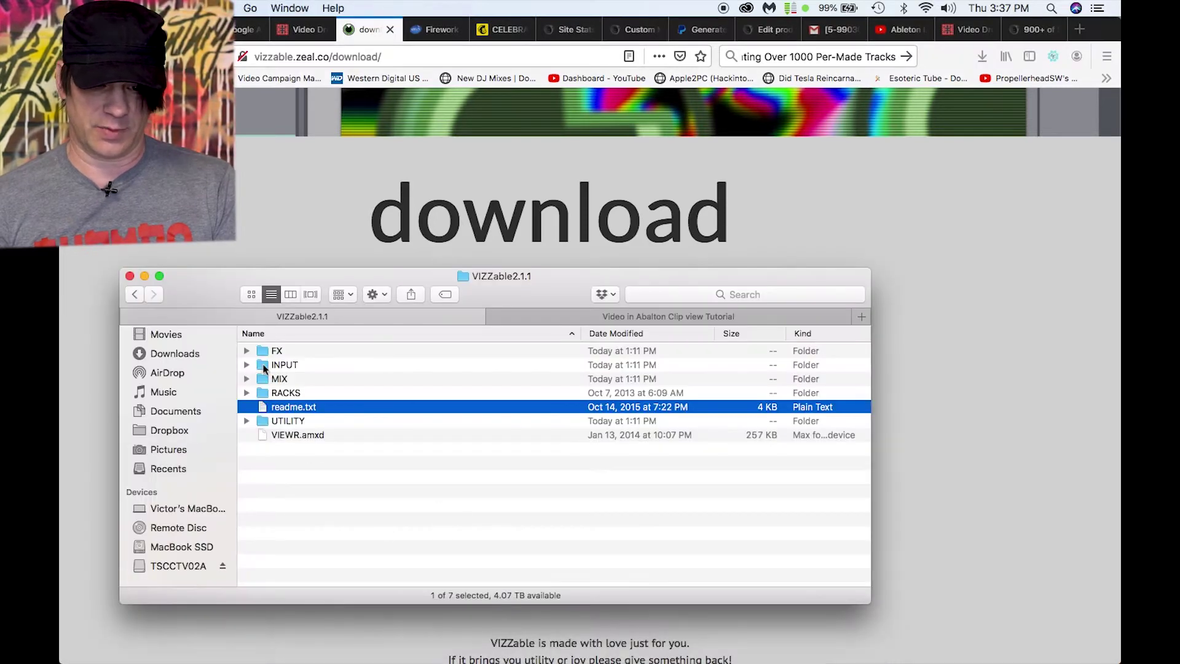
pyautogui.click(135, 294)
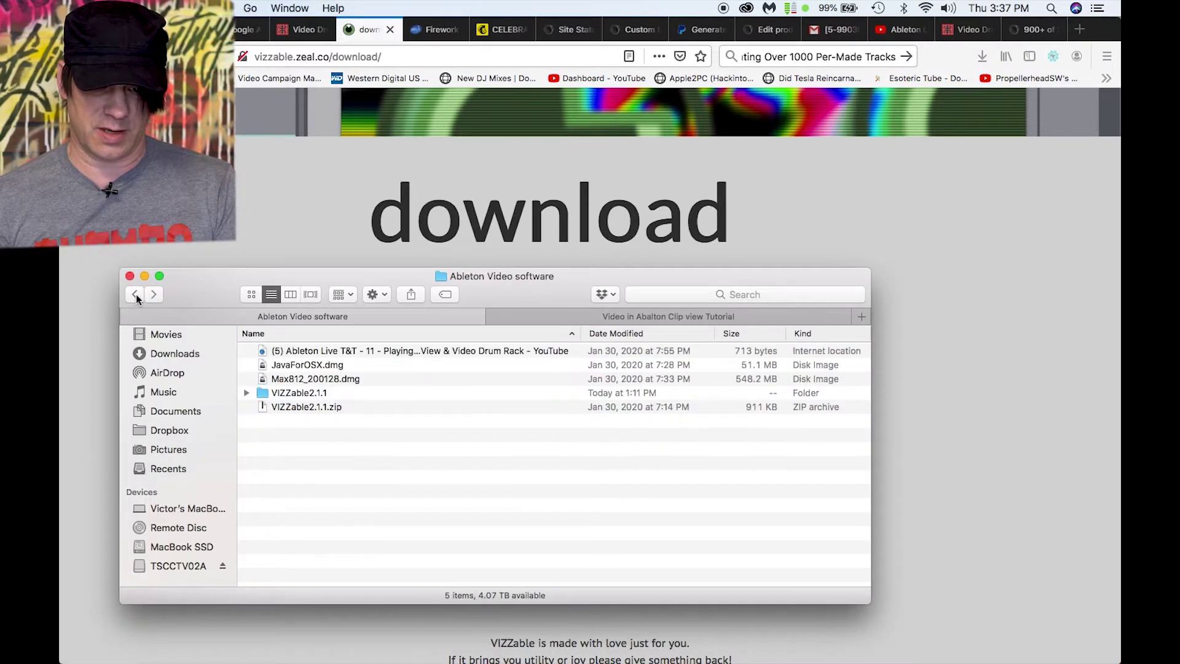
pyautogui.doubleClick(263, 397)
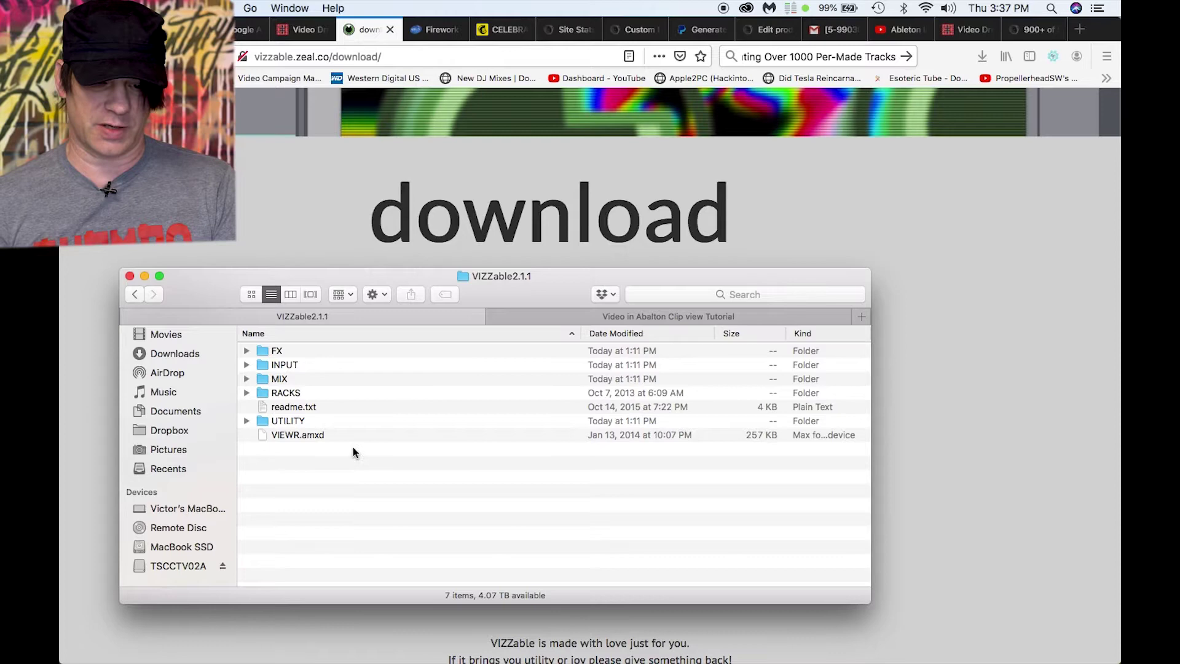
pyautogui.click(135, 294)
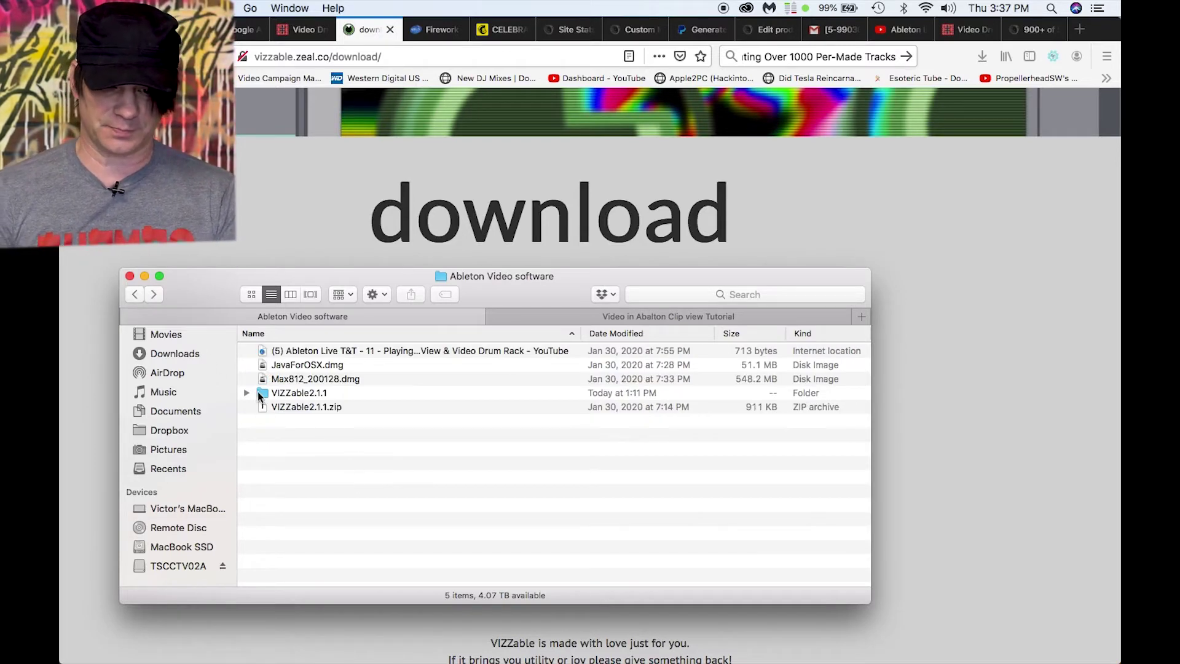
# Step: Select the VIZZable2.1.1 folder in Ableton Video software, and locate its copy in the Documents folder
pyautogui.click(257, 392)
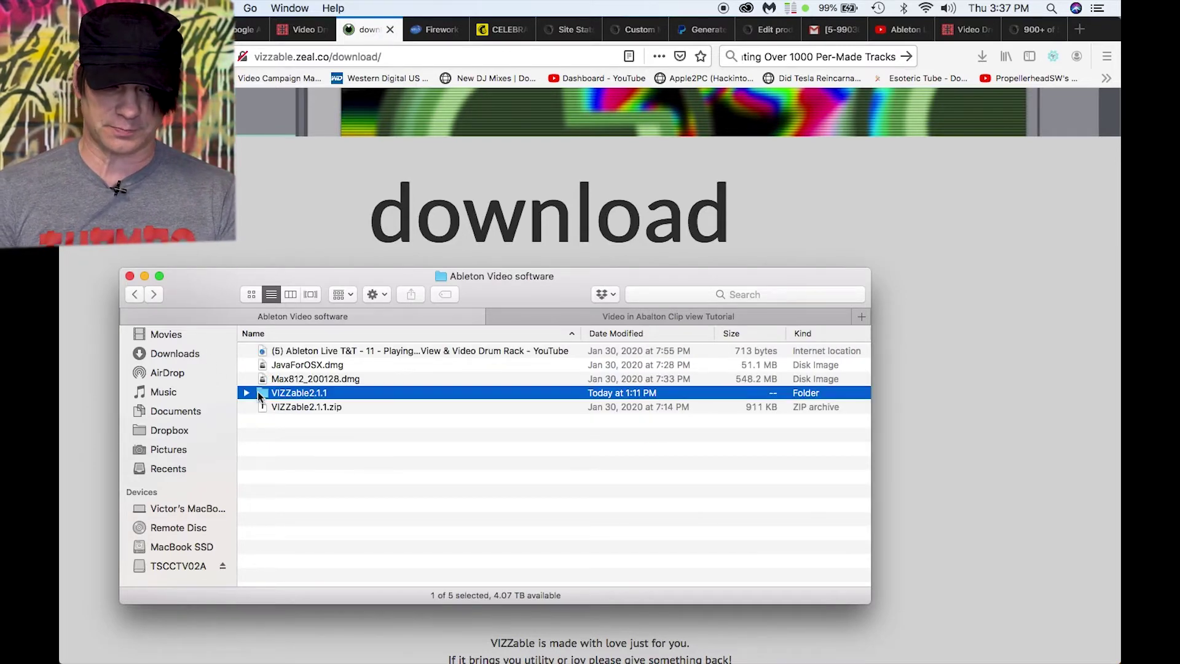
pyautogui.click(184, 414)
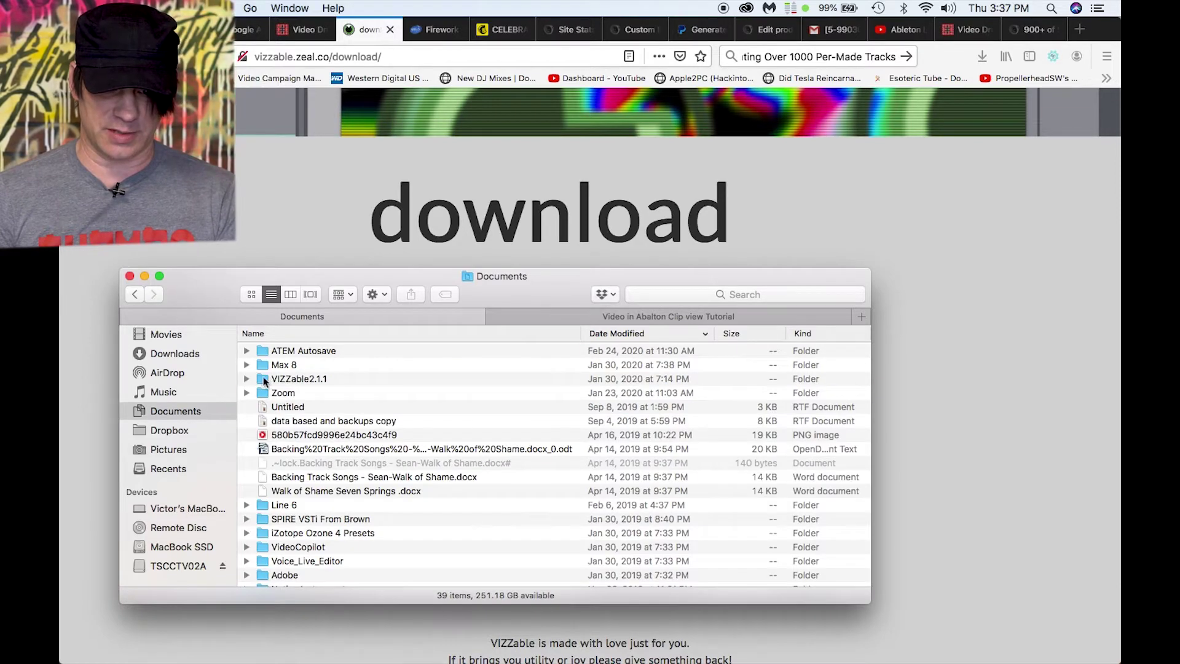
pyautogui.click(266, 379)
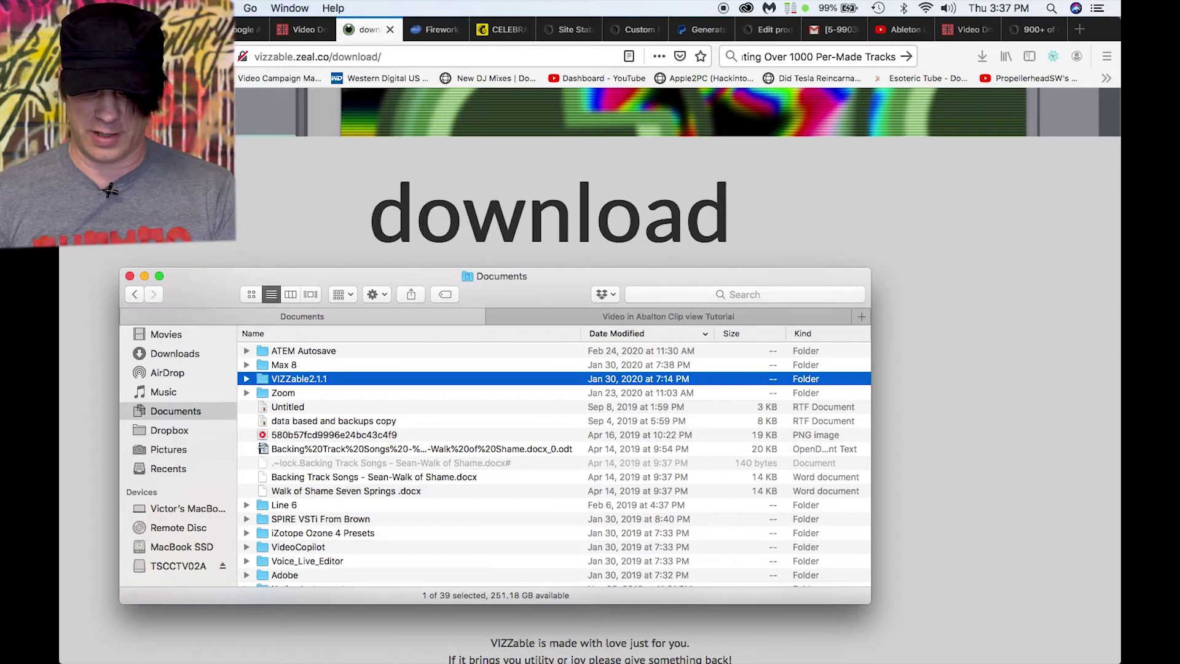
# Step: Switch to Ableton Live, stop the clip on track 10, and show the browser in a new untitled set
pyautogui.click(633, 656)
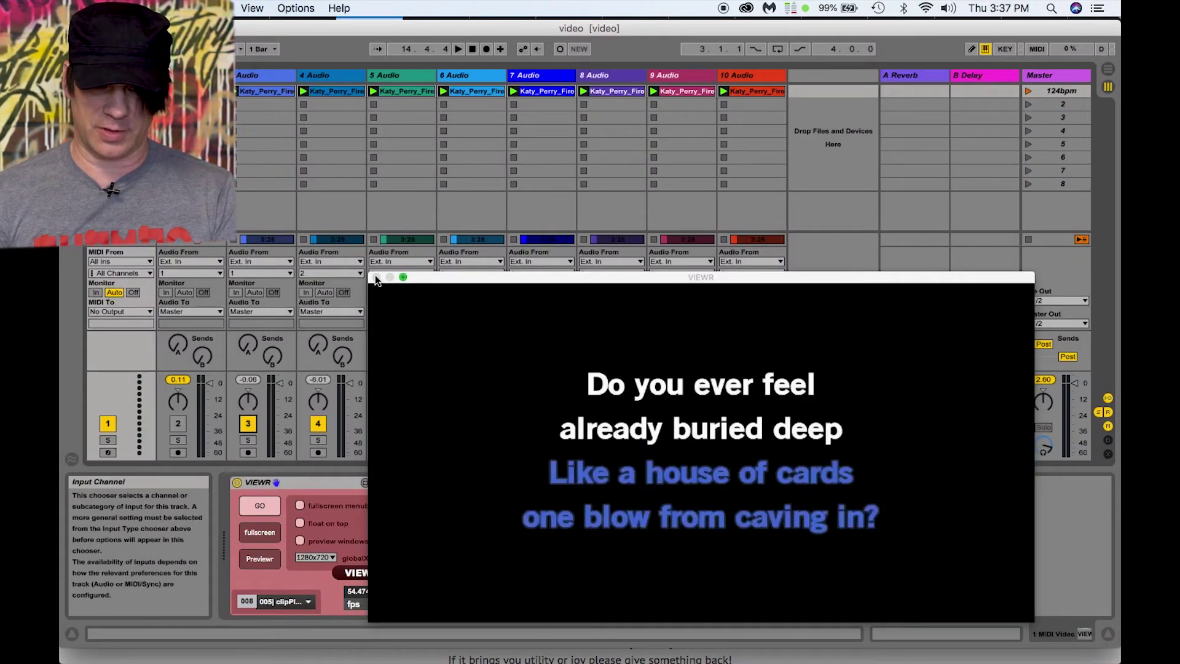
pyautogui.click(723, 157)
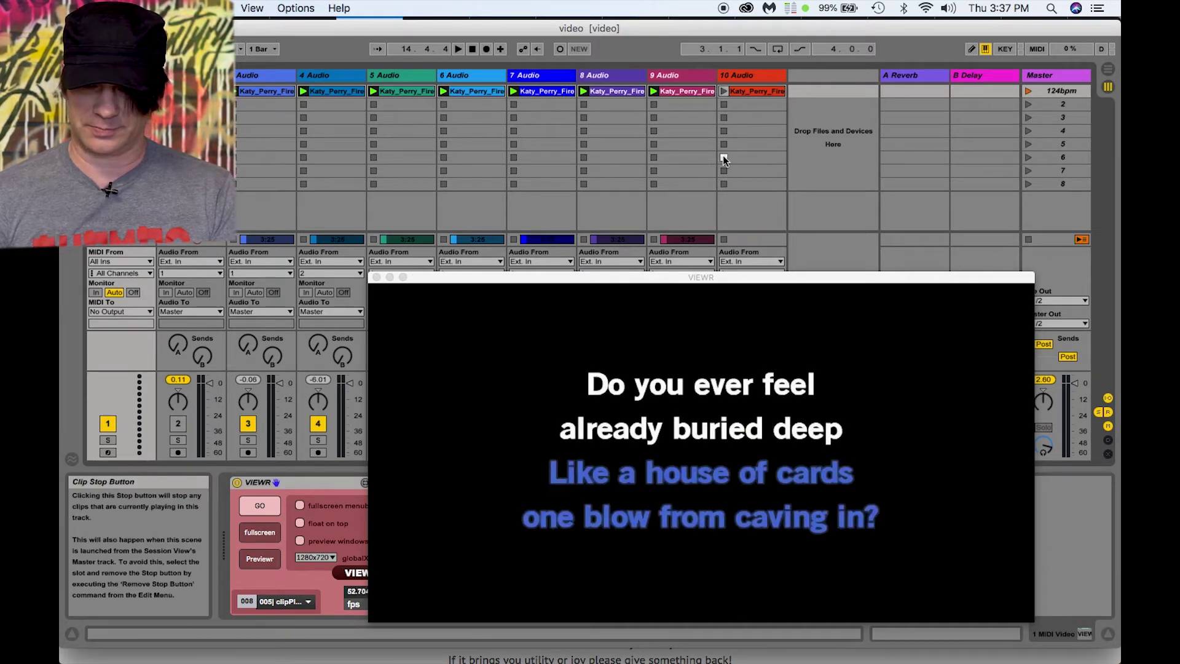
pyautogui.click(756, 76)
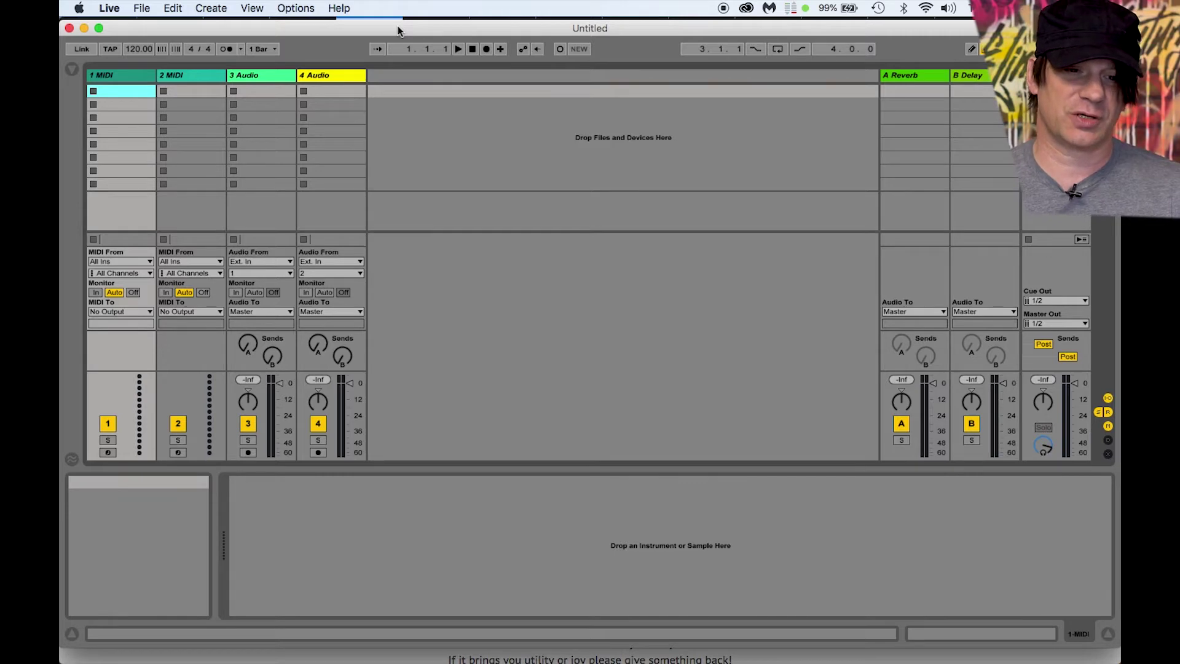
pyautogui.click(72, 69)
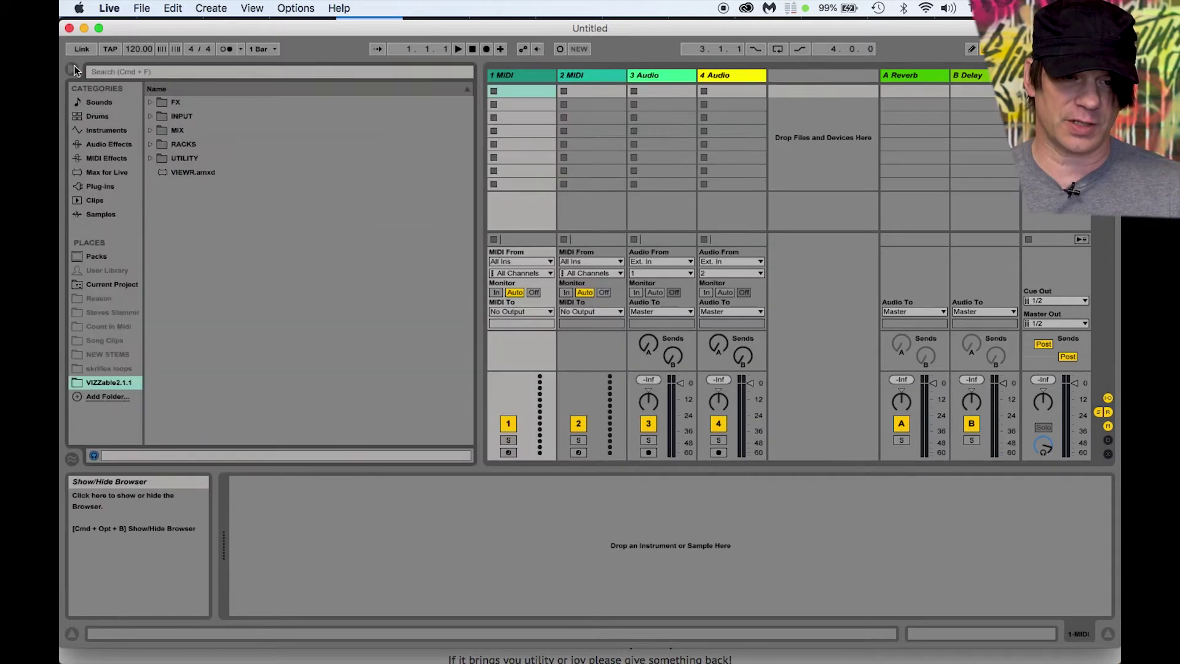
# Step: Locate the VIZZable2.1.1 folder in Documents through Add Folder, cancel, and select its existing entry in Places
pyautogui.click(95, 399)
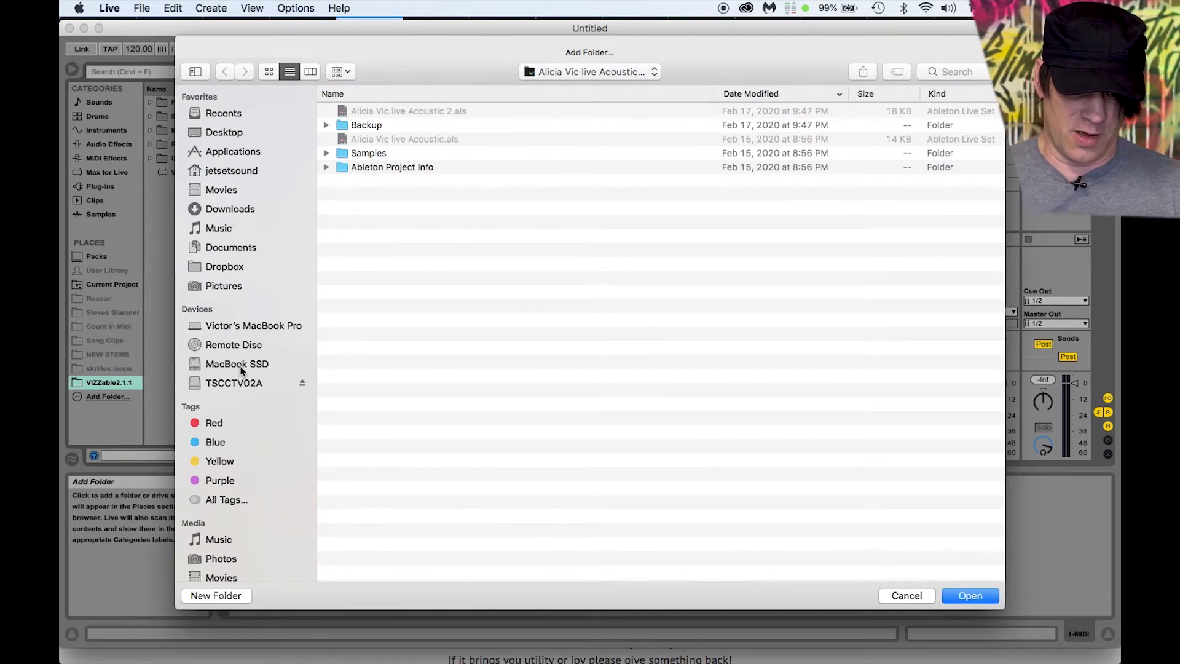
pyautogui.click(224, 247)
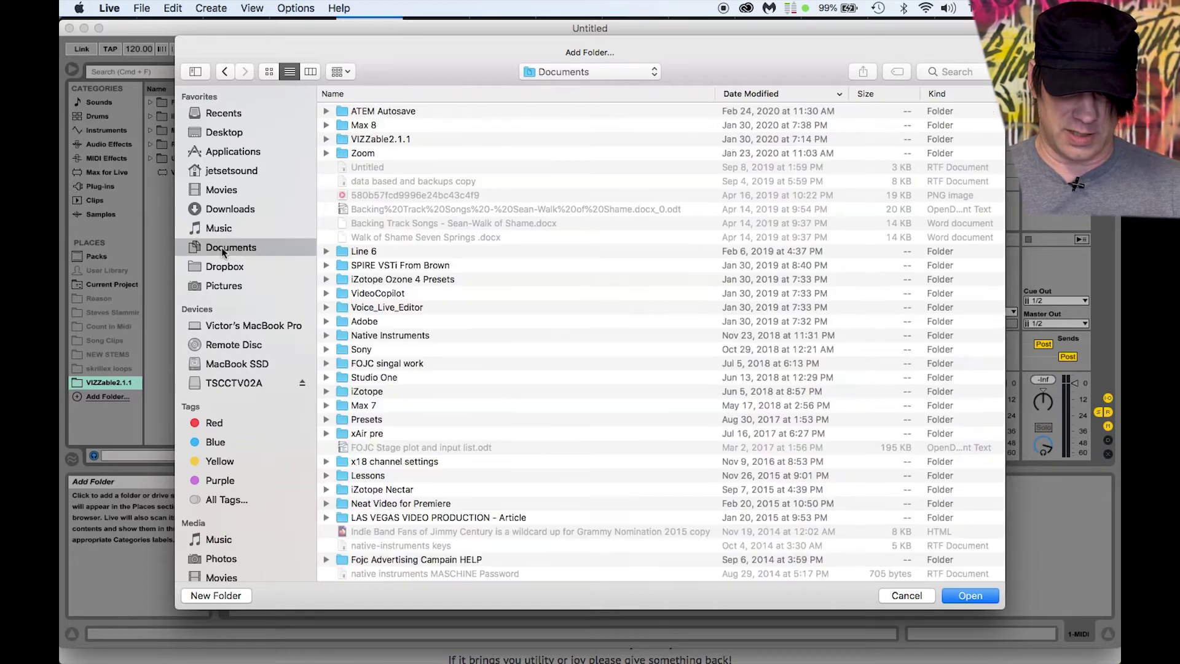
pyautogui.click(341, 142)
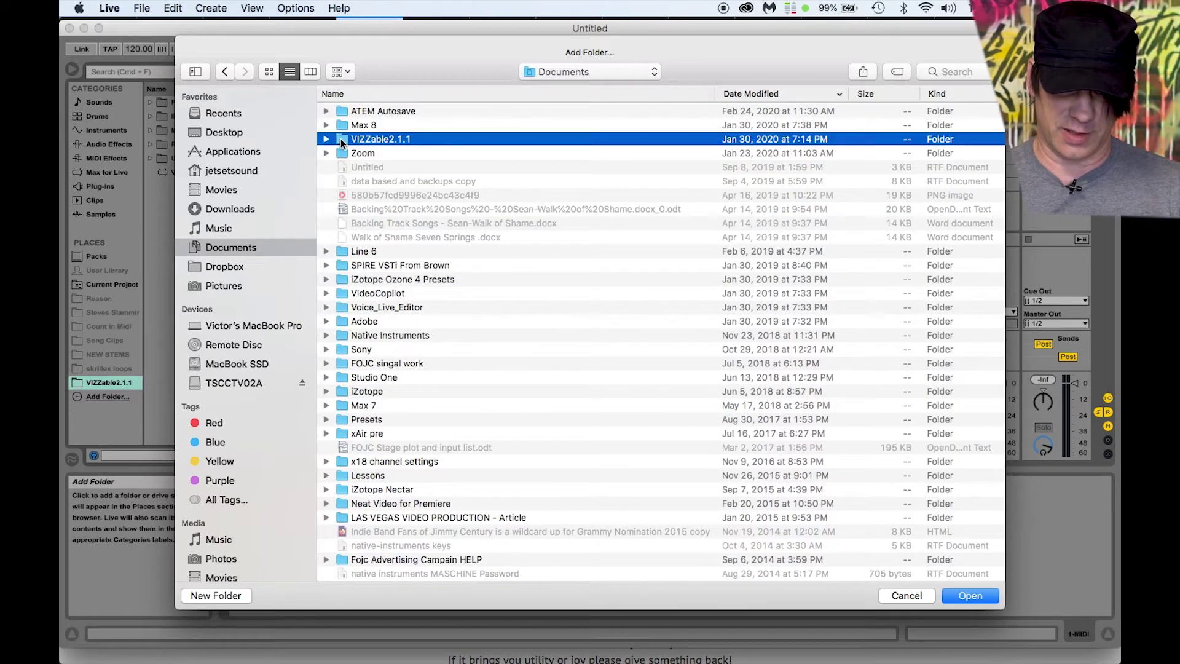
pyautogui.click(906, 595)
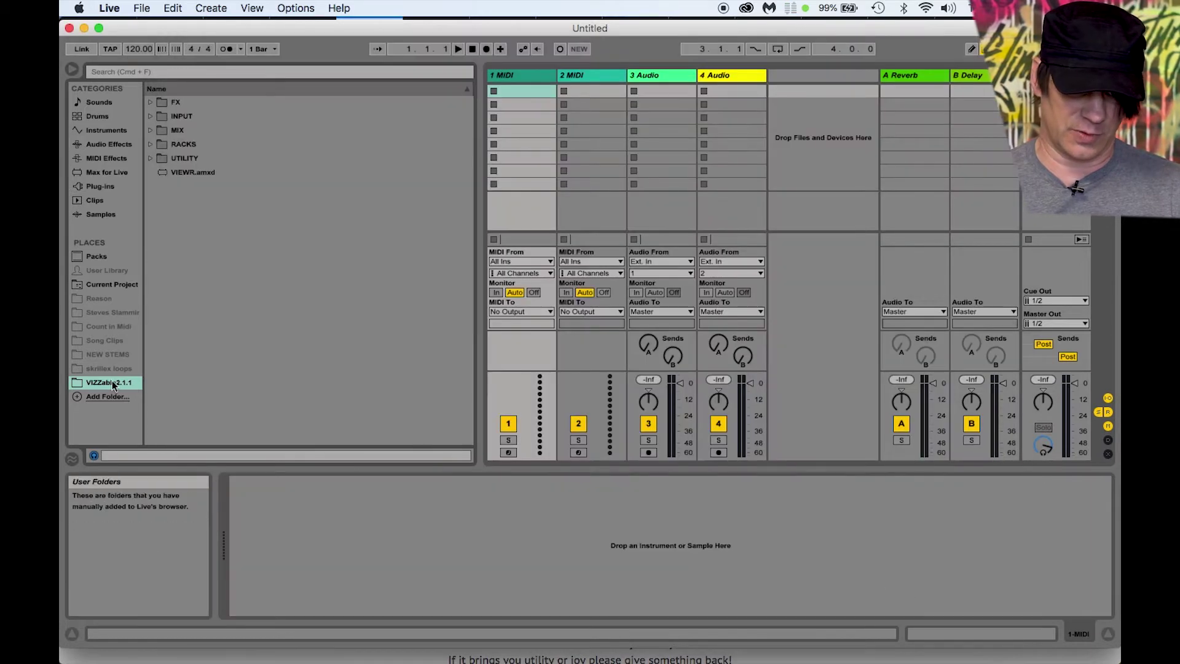
pyautogui.click(76, 388)
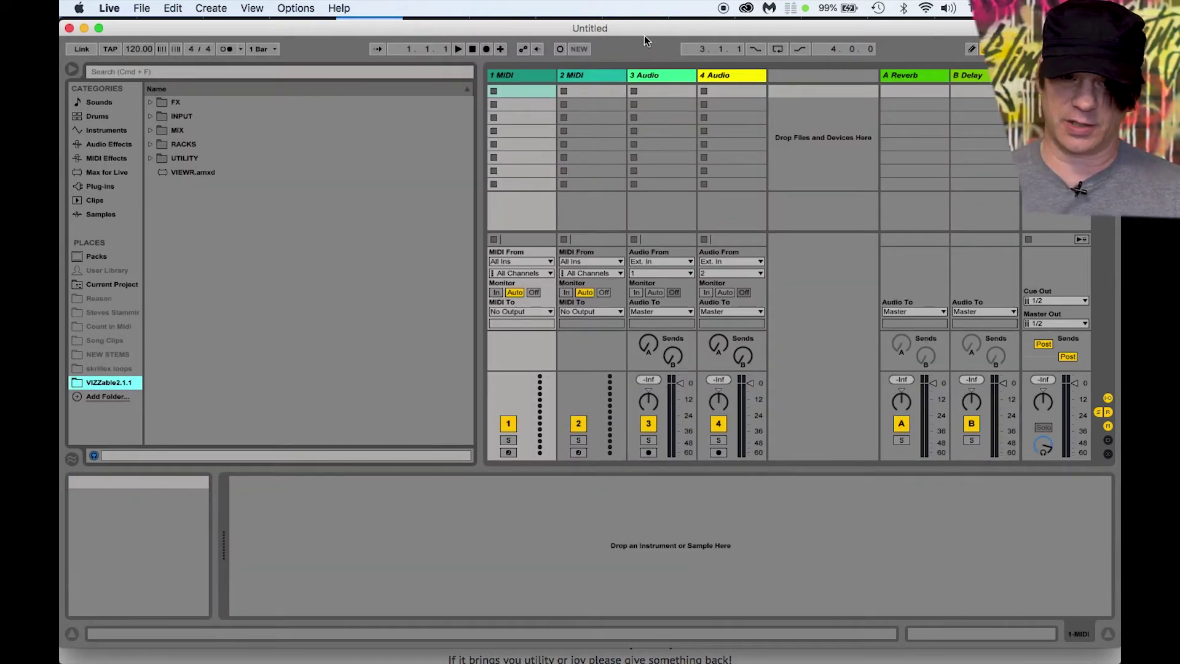
# Step: Narrow the browser and delete the first of the two MIDI tracks
pyautogui.moveTo(479, 75); pyautogui.dragTo(307, 75)
pyautogui.click(371, 75)
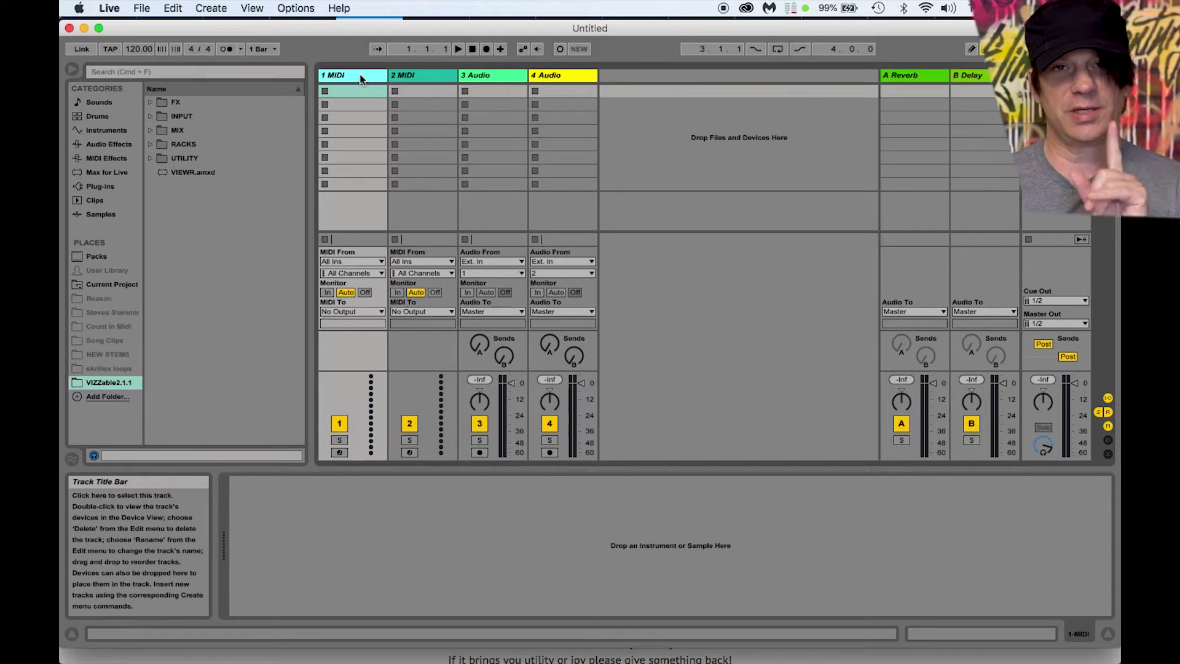
pyautogui.press('Delete')
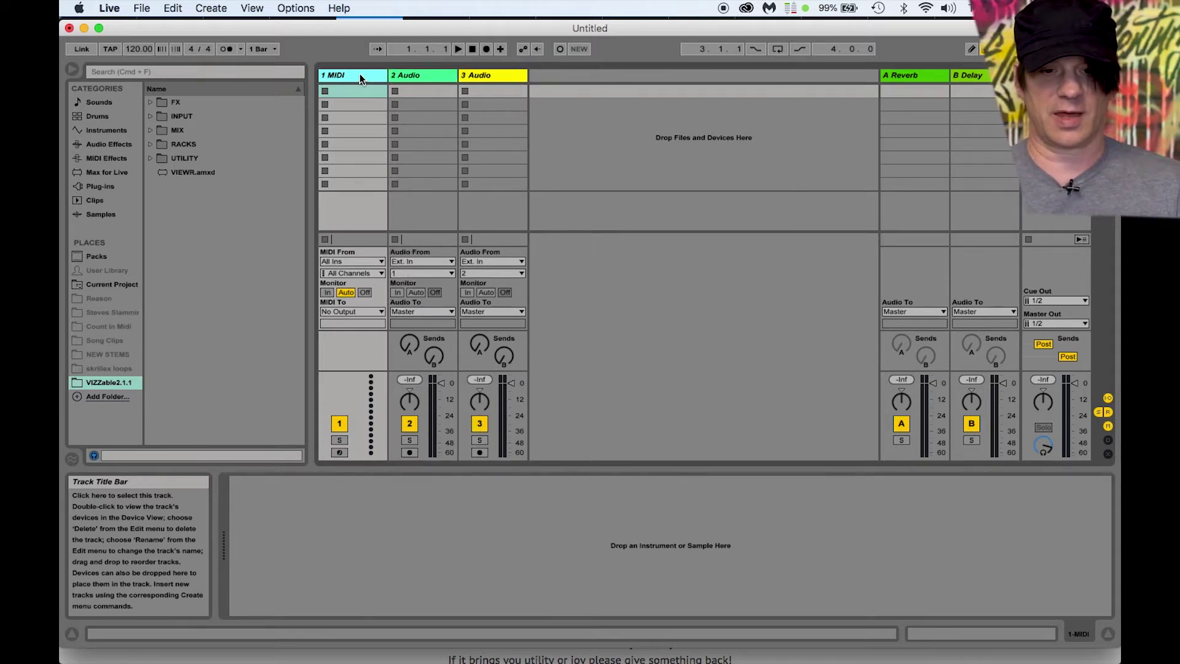
# Step: Rename the remaining MIDI track as MIDI - Video, keeping its automatic track number
pyautogui.click(404, 74)
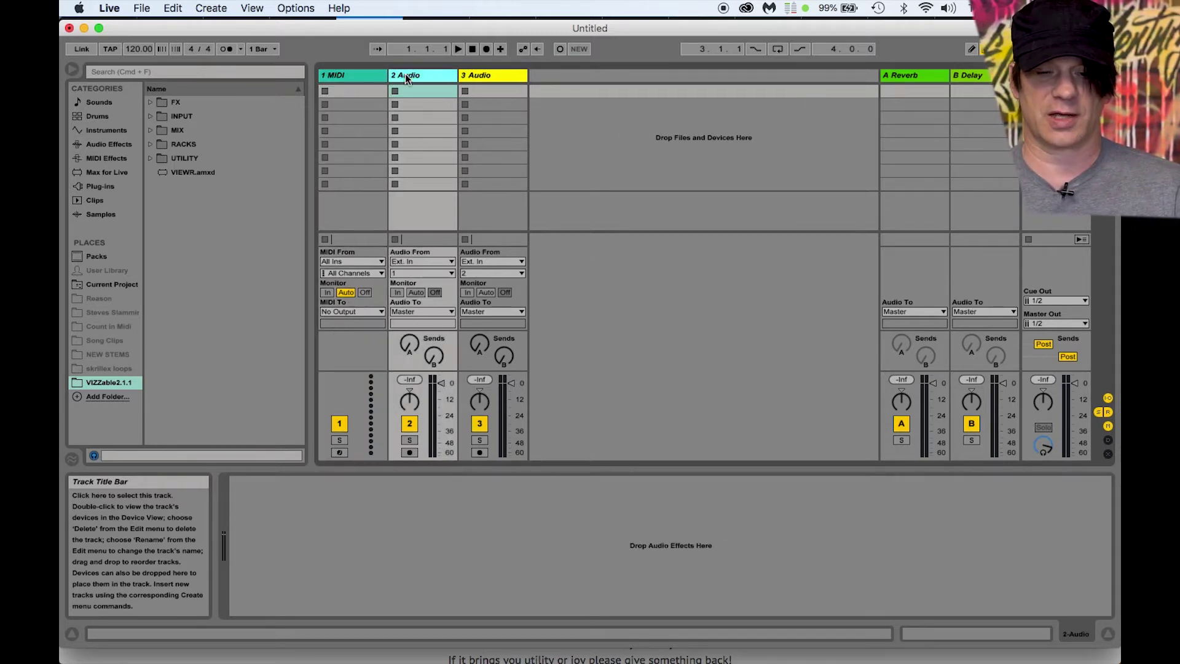
pyautogui.click(356, 75)
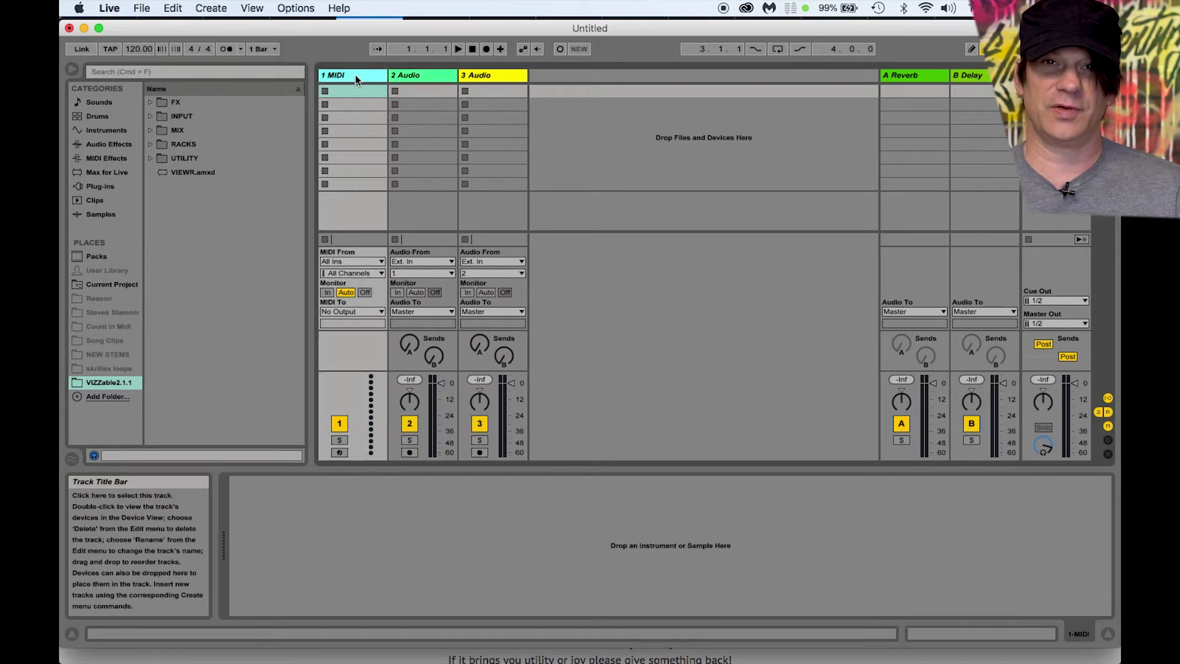
pyautogui.rightClick(355, 78)
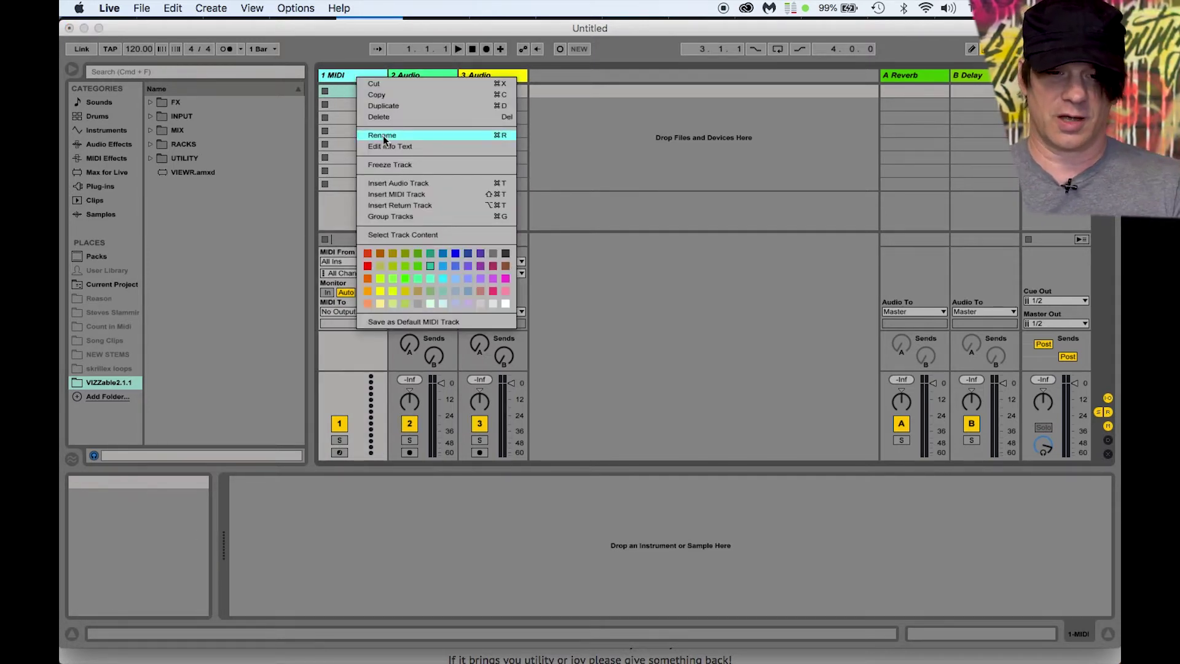
pyautogui.click(384, 135)
pyautogui.click(352, 77)
pyautogui.write('-')
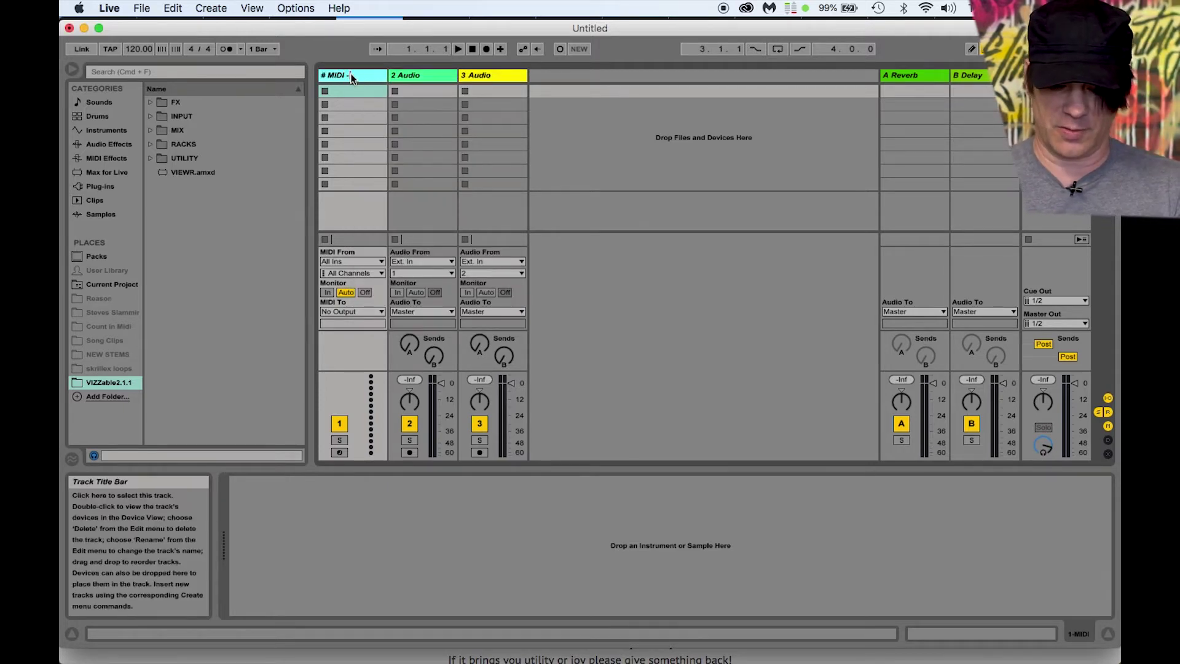
pyautogui.write(' Video')
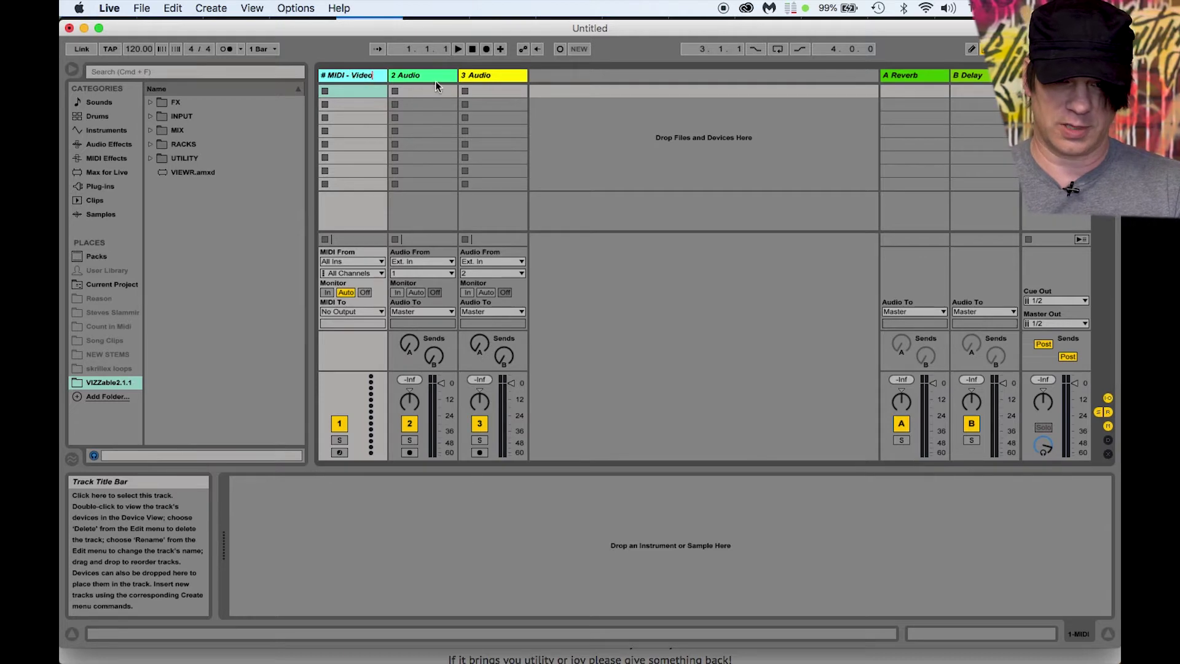
# Step: Rename the first audio track as Video and select the audio track next to it
pyautogui.click(430, 77)
pyautogui.rightClick(430, 75)
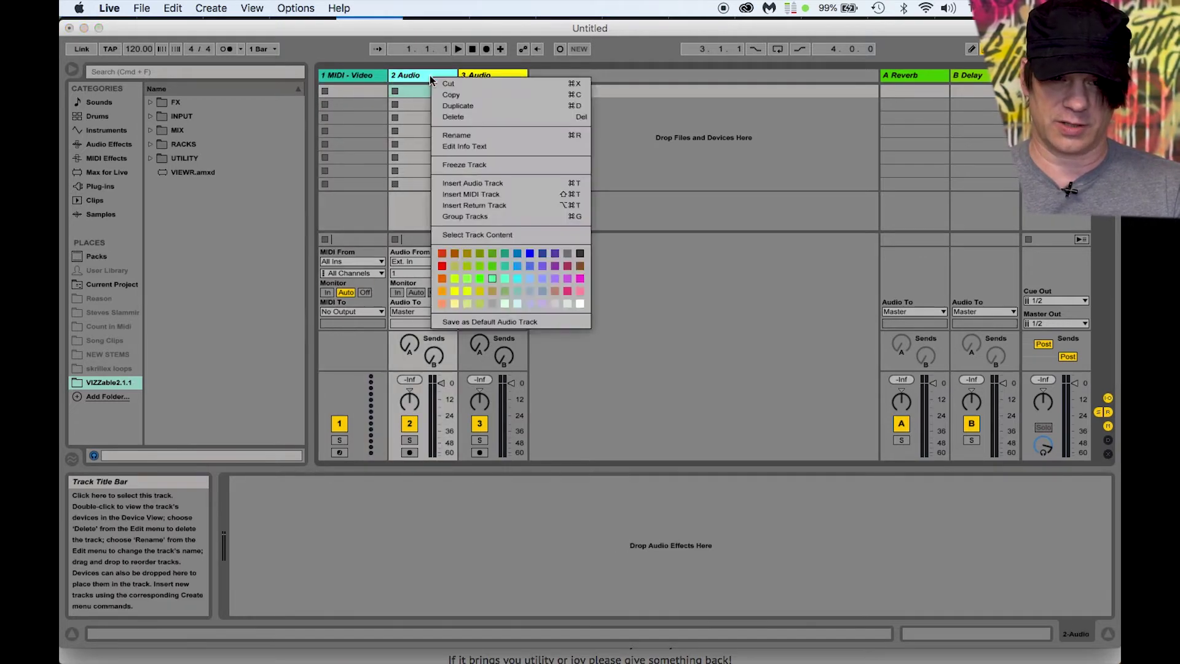
pyautogui.click(456, 134)
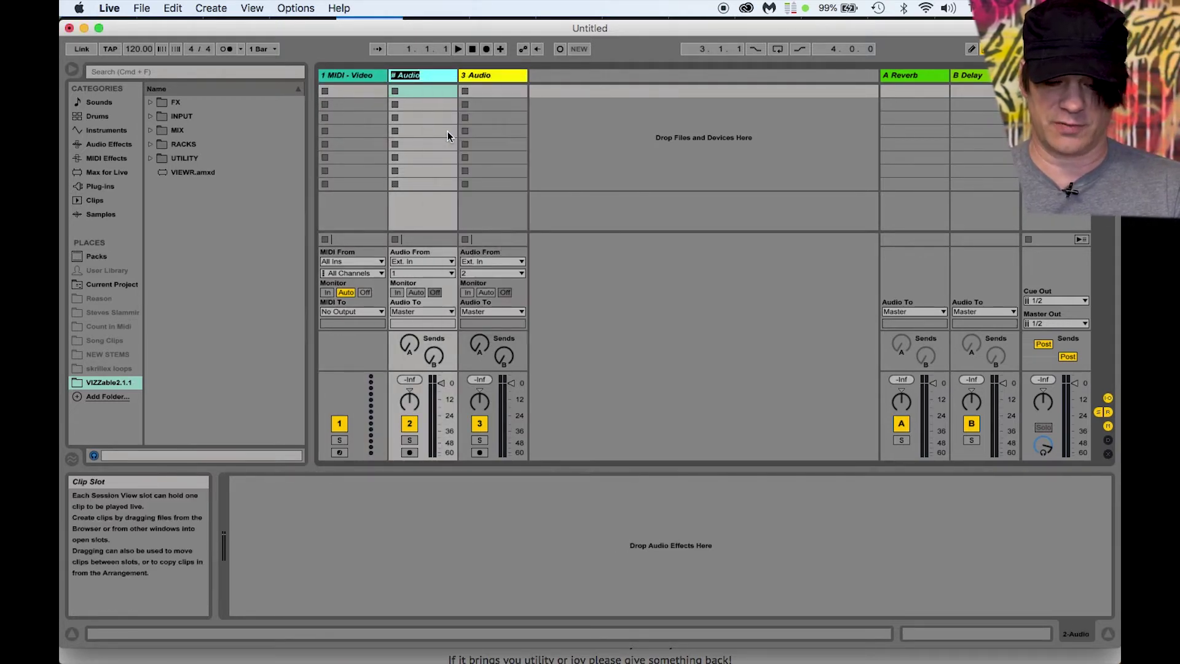
pyautogui.write('Video')
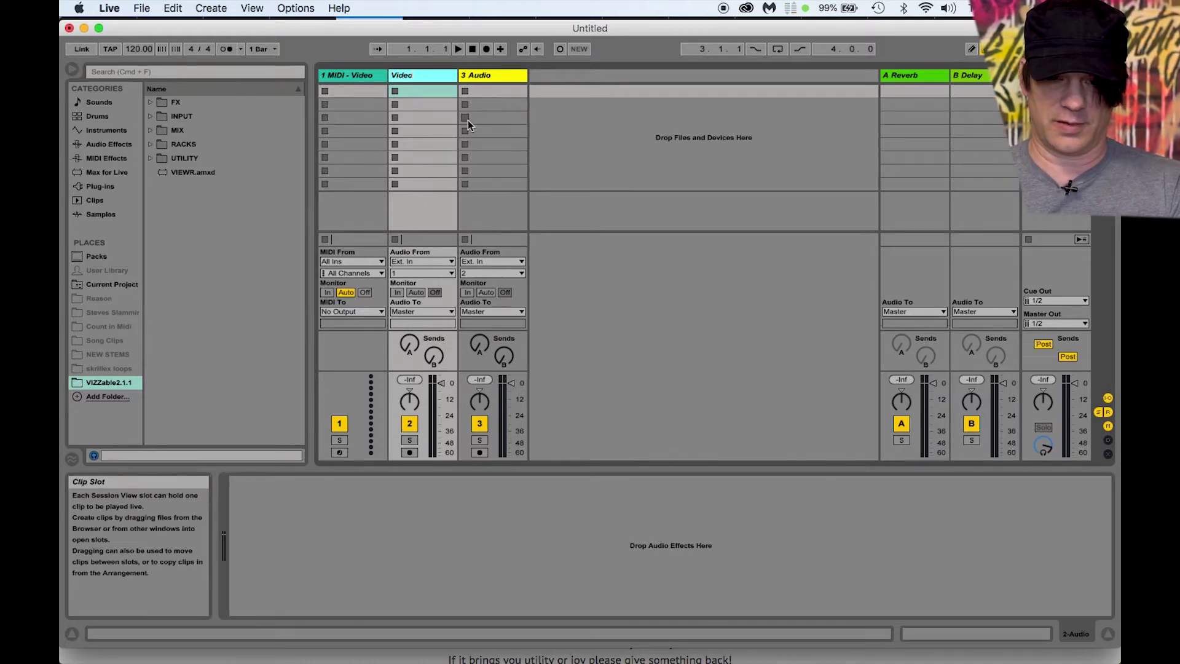
pyautogui.click(489, 77)
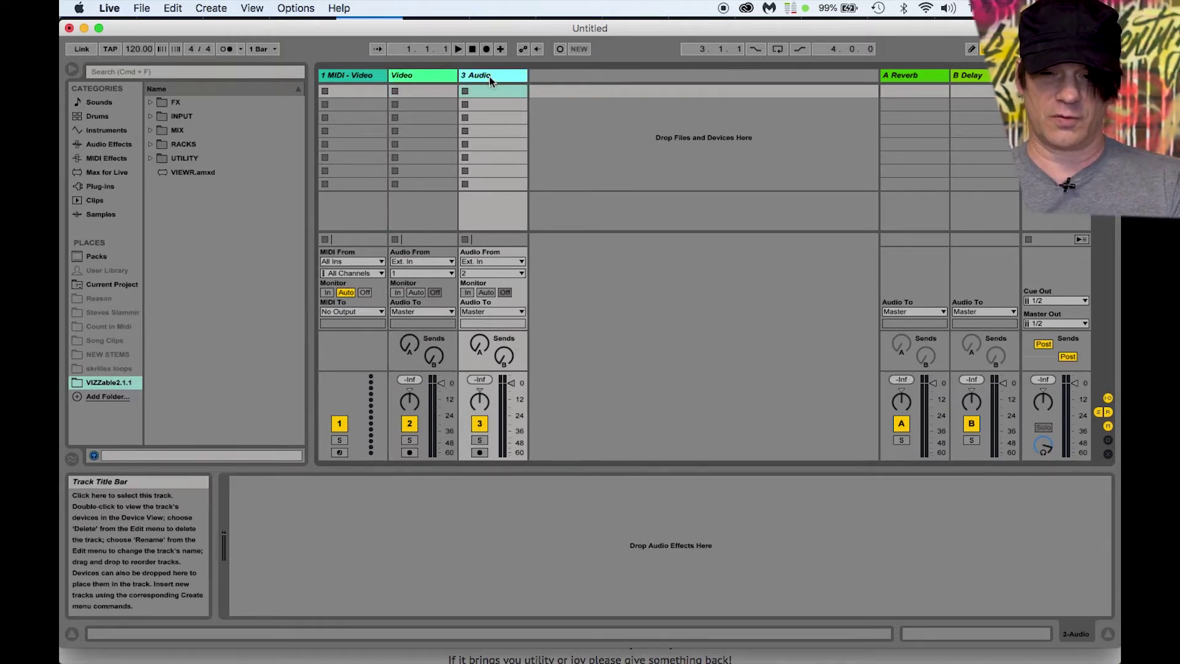
pyautogui.moveTo(308, 650)
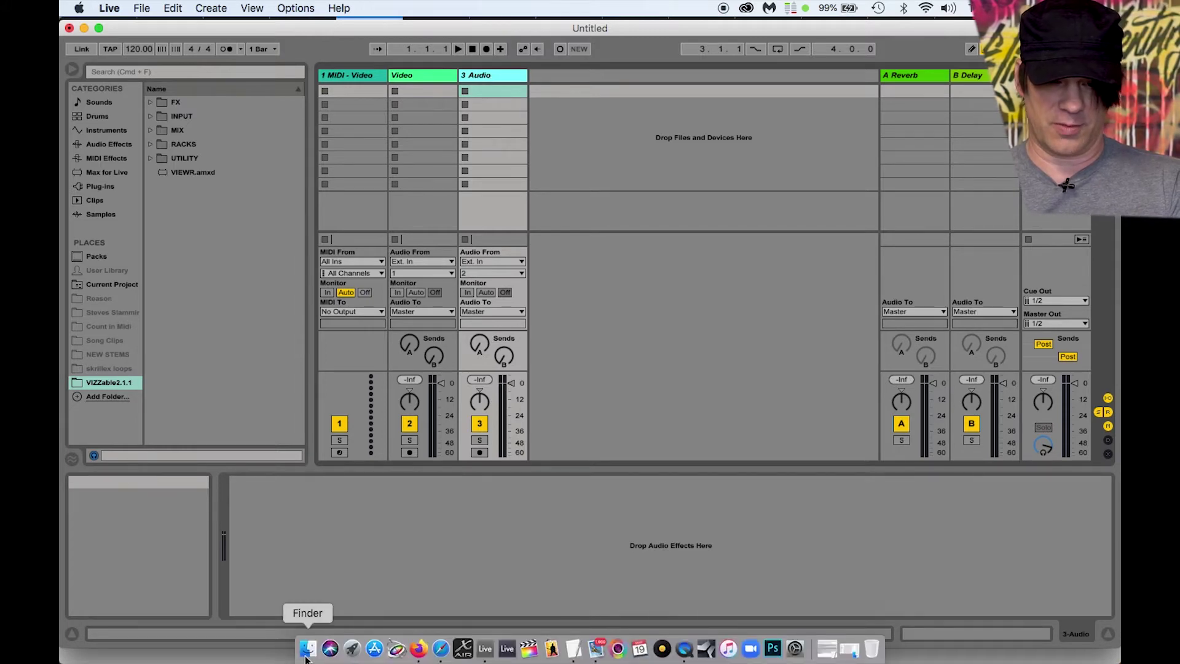
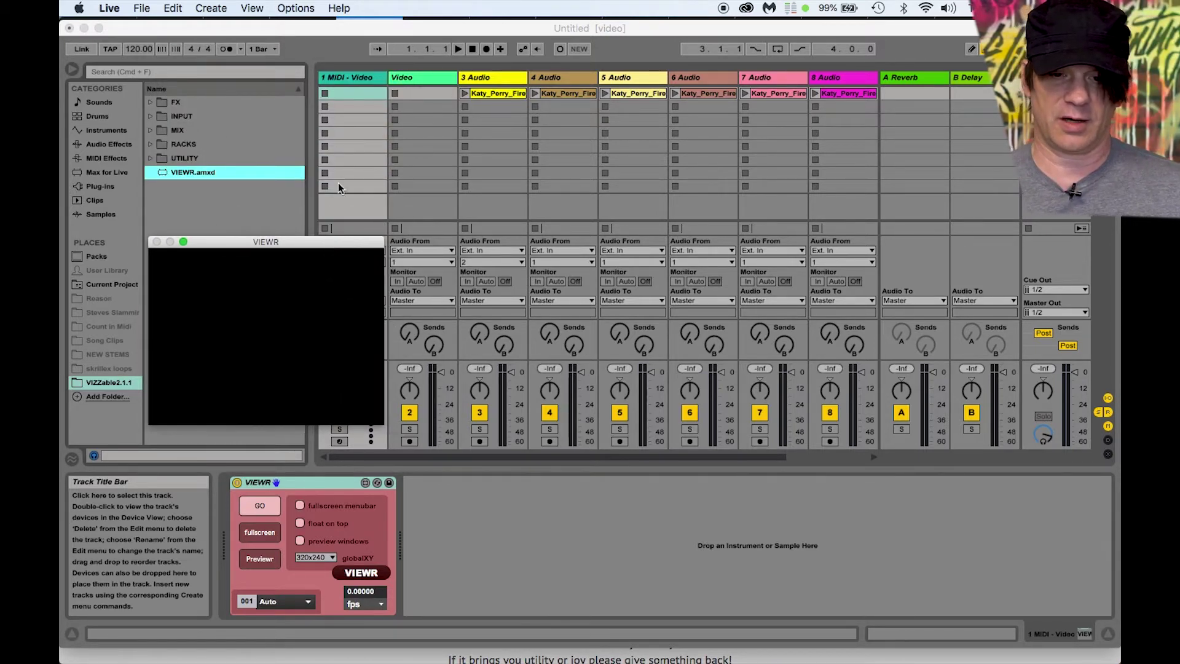
# Step: Expand the VIZZable INPUT folder, find clipPlayr(audio).amxd in it, and select the Video track
pyautogui.click(418, 75)
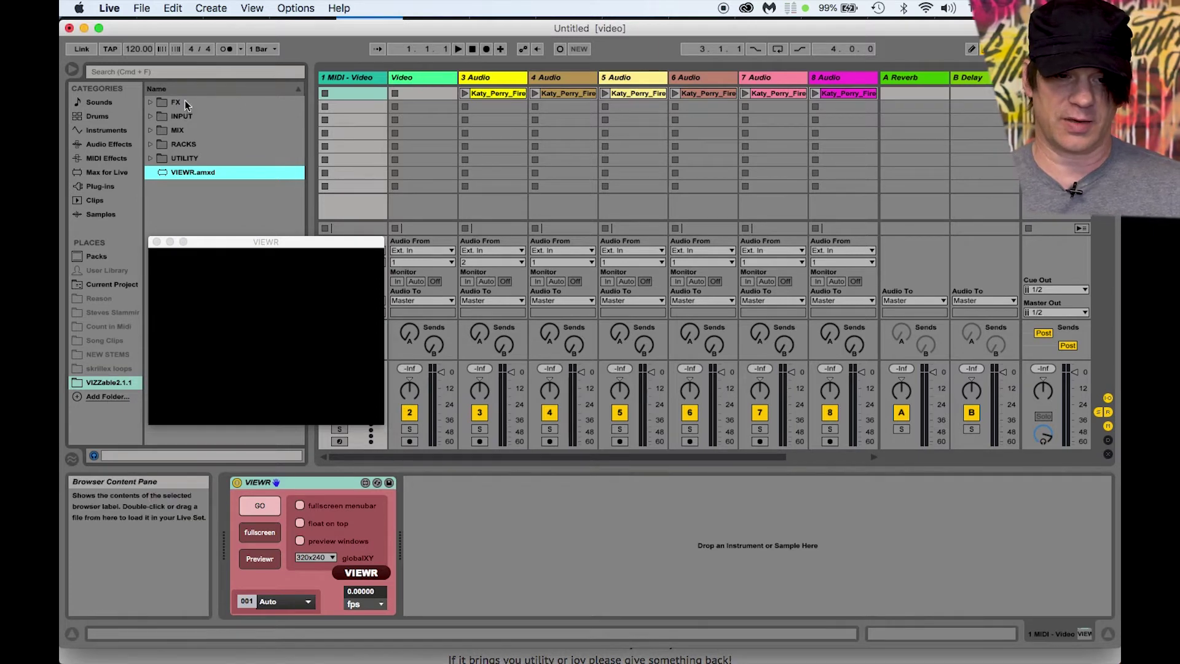
pyautogui.click(150, 117)
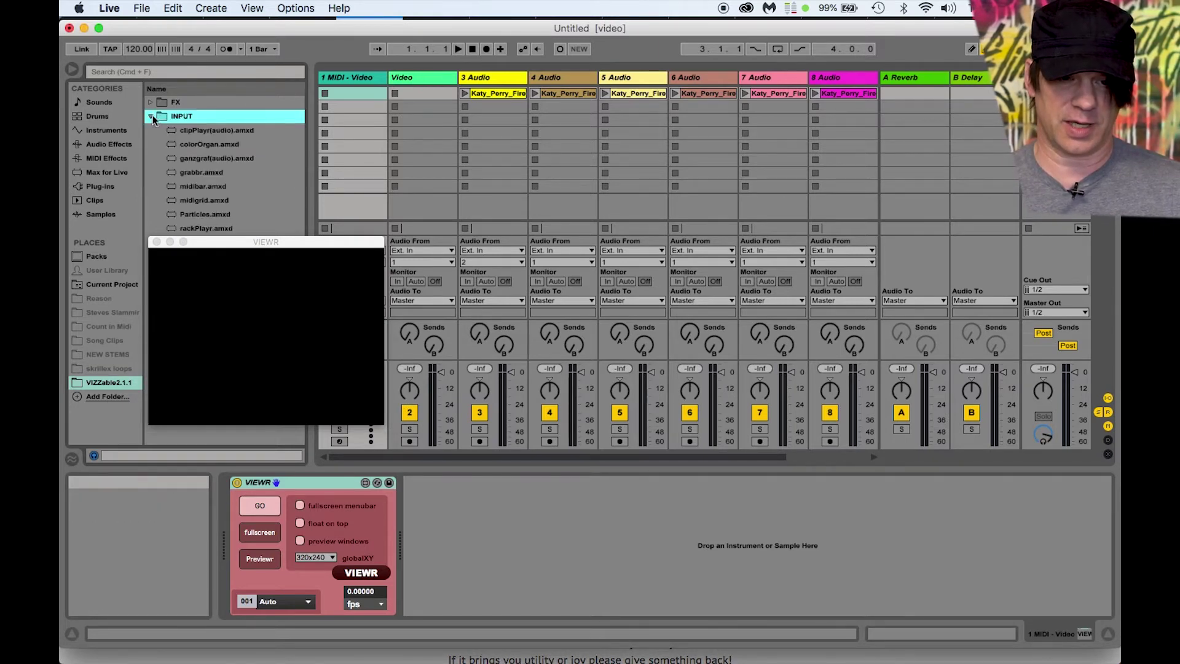
pyautogui.click(183, 132)
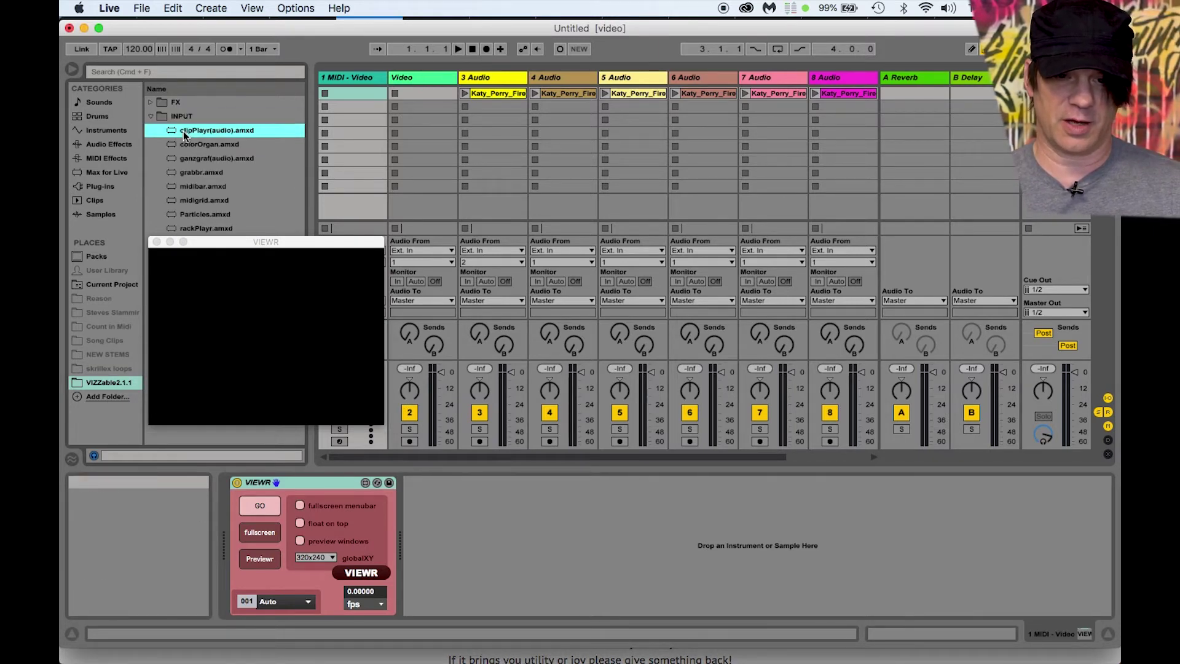
pyautogui.click(430, 78)
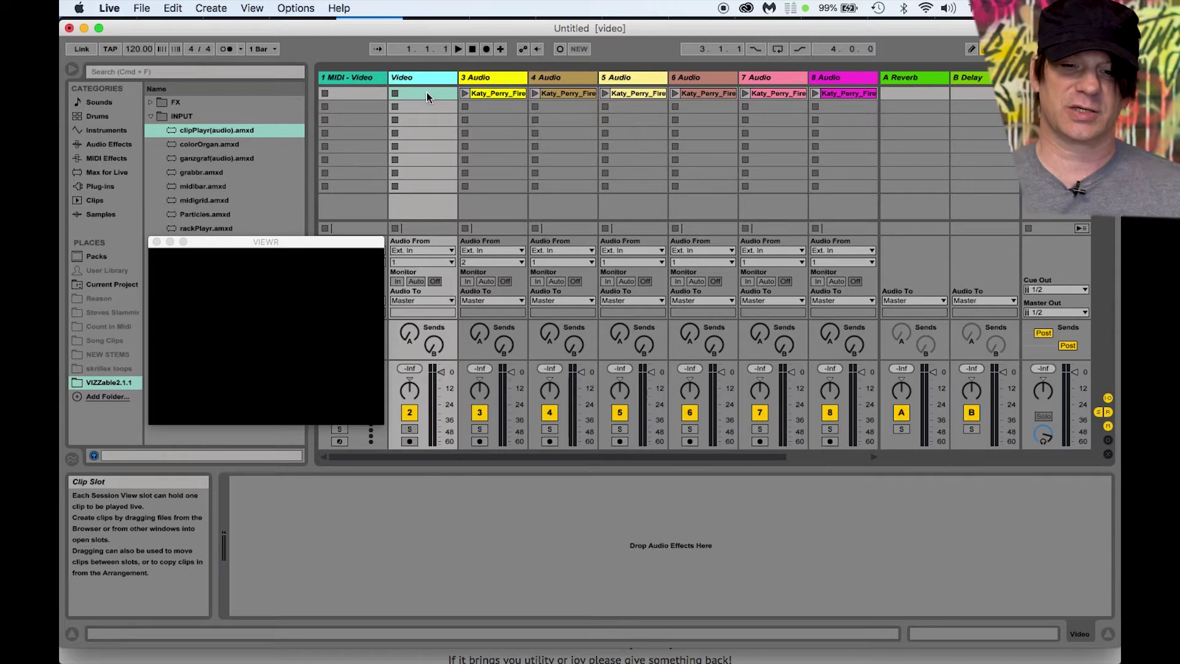
# Step: Place Firework Text.mov from the Desktop folder Video in Abalton Clip view Tutorial into the Video track's first clip slot
pyautogui.moveTo(374, 652)
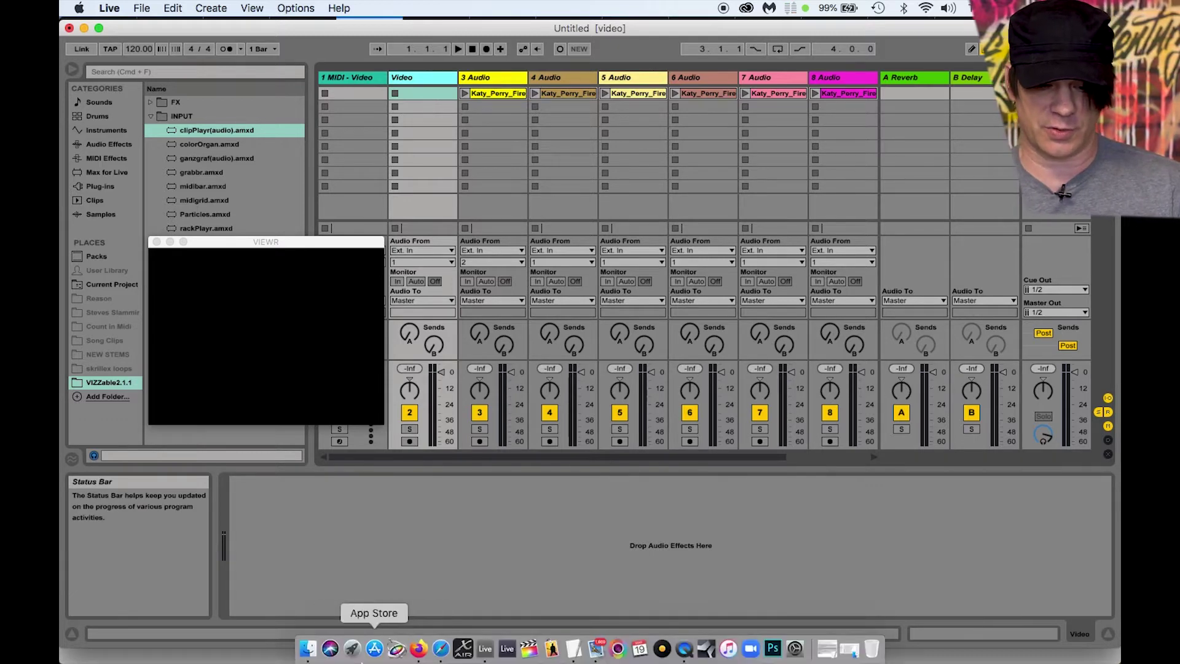
pyautogui.click(305, 652)
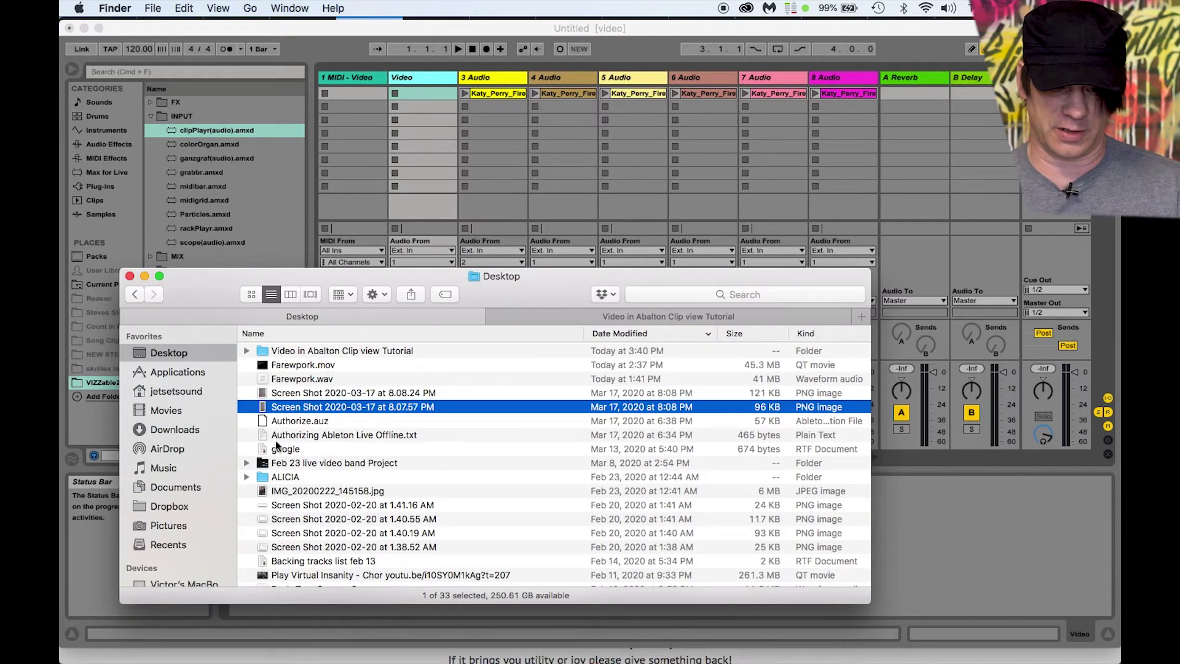
pyautogui.click(263, 353)
pyautogui.doubleClick(263, 353)
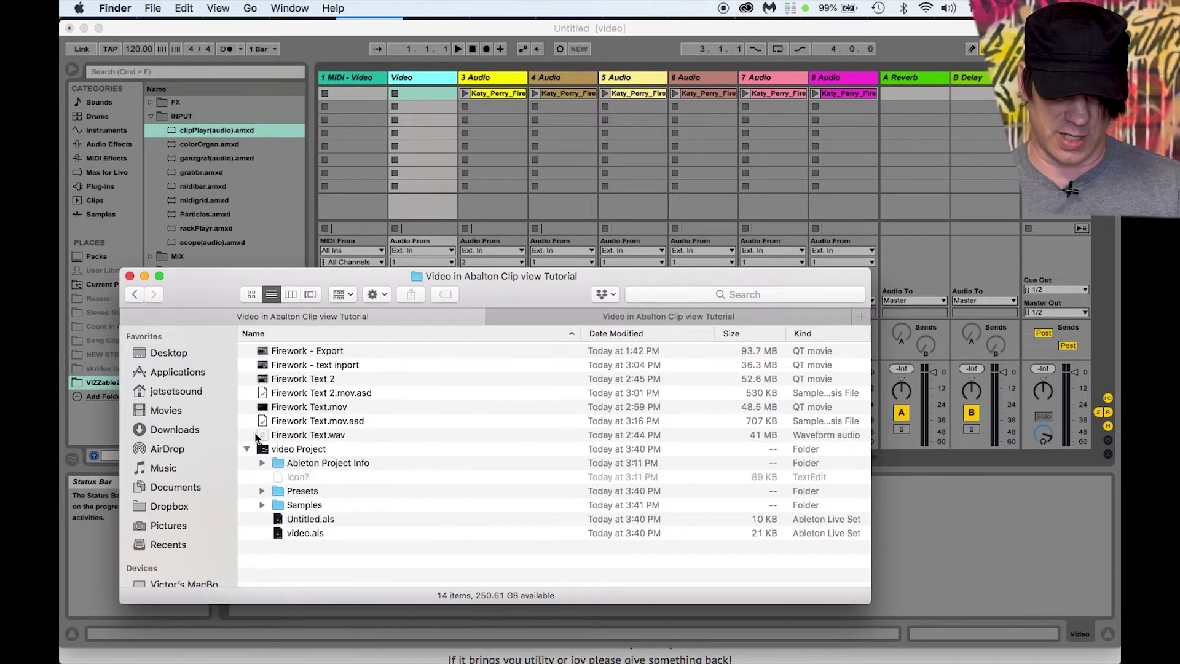
pyautogui.click(264, 408)
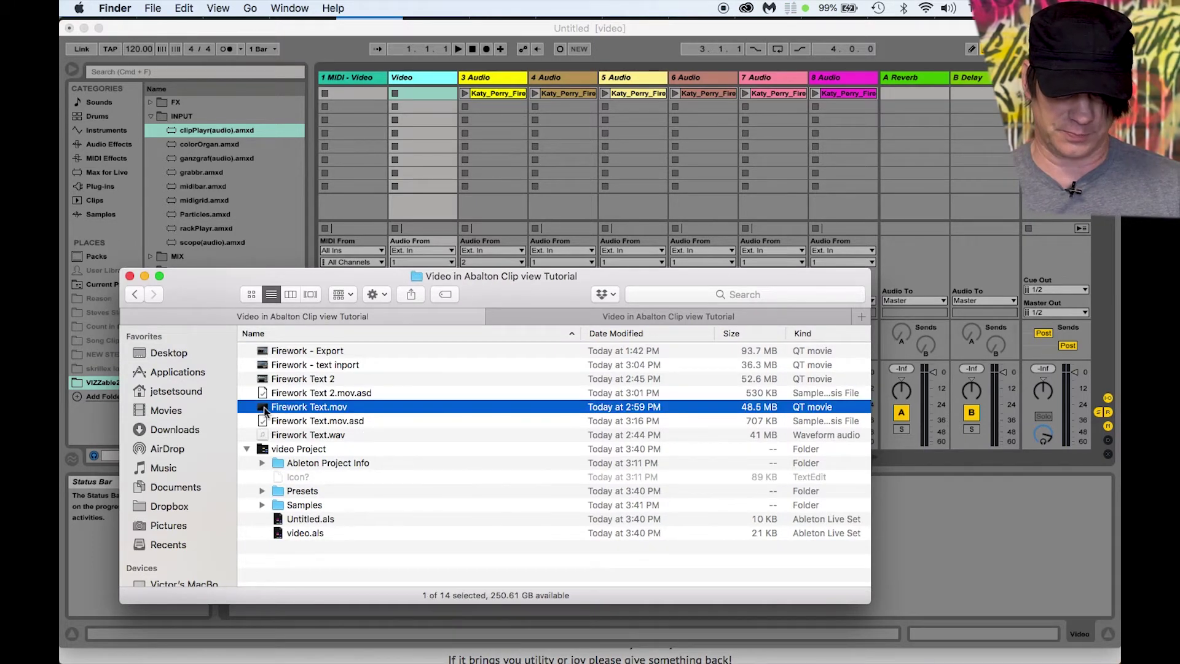
pyautogui.moveTo(265, 411); pyautogui.dragTo(418, 99)
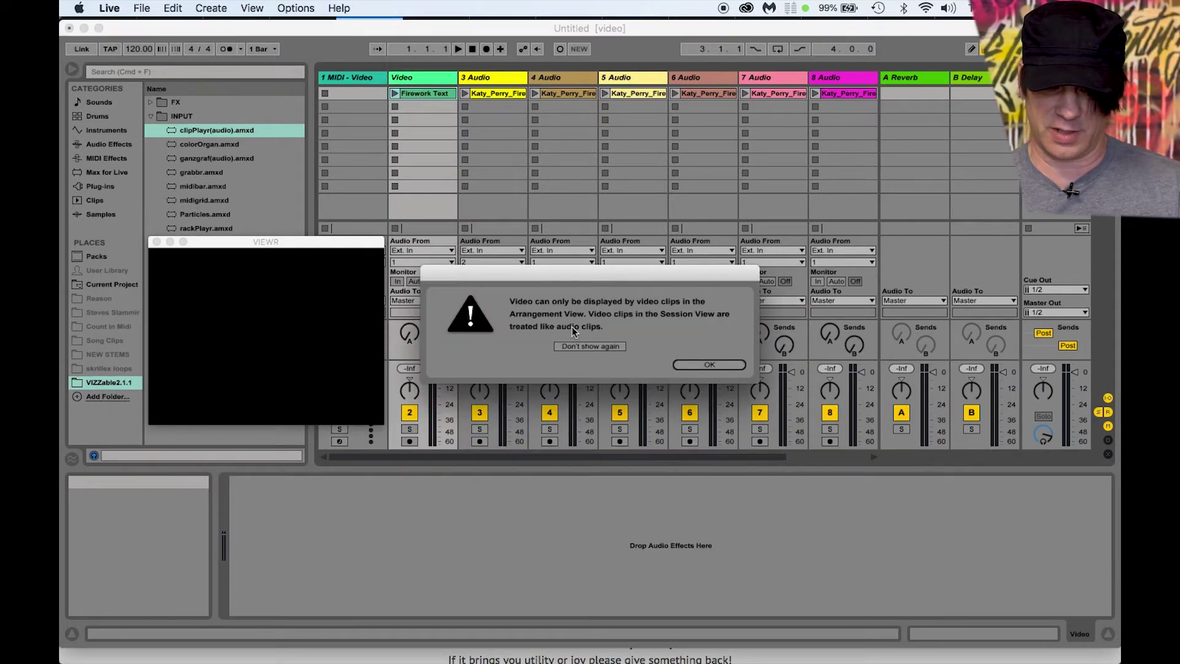
pyautogui.click(713, 364)
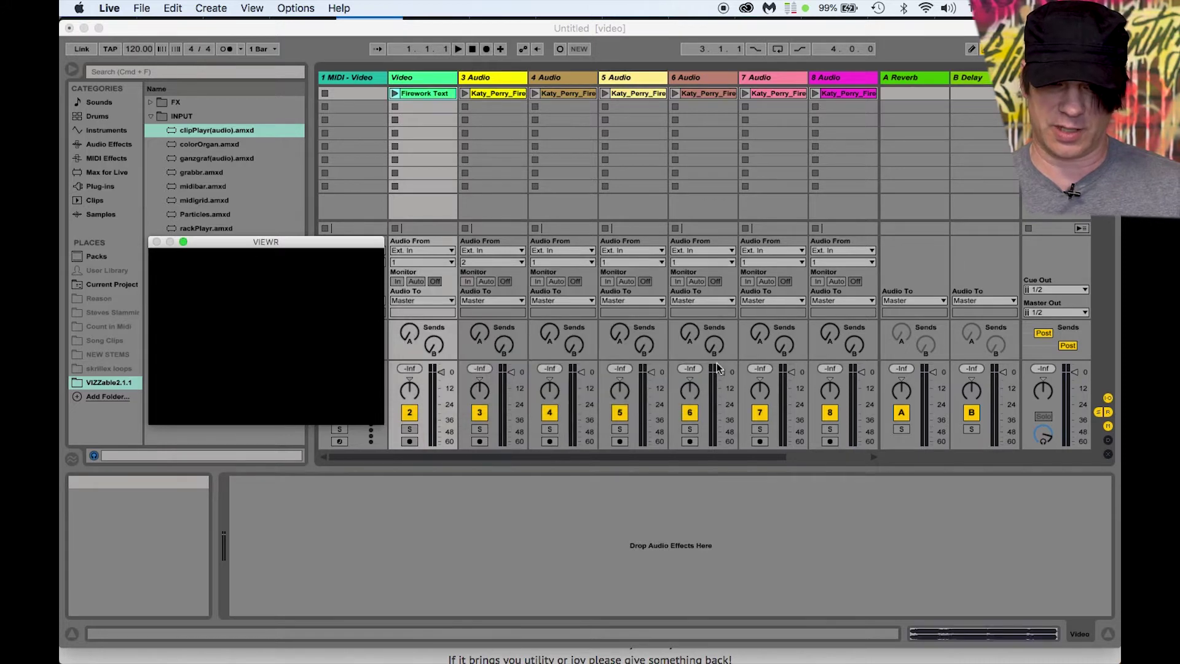
# Step: Add the clipPlayr(audio) device to the Video track and delete the track's Firework Text clip
pyautogui.click(409, 79)
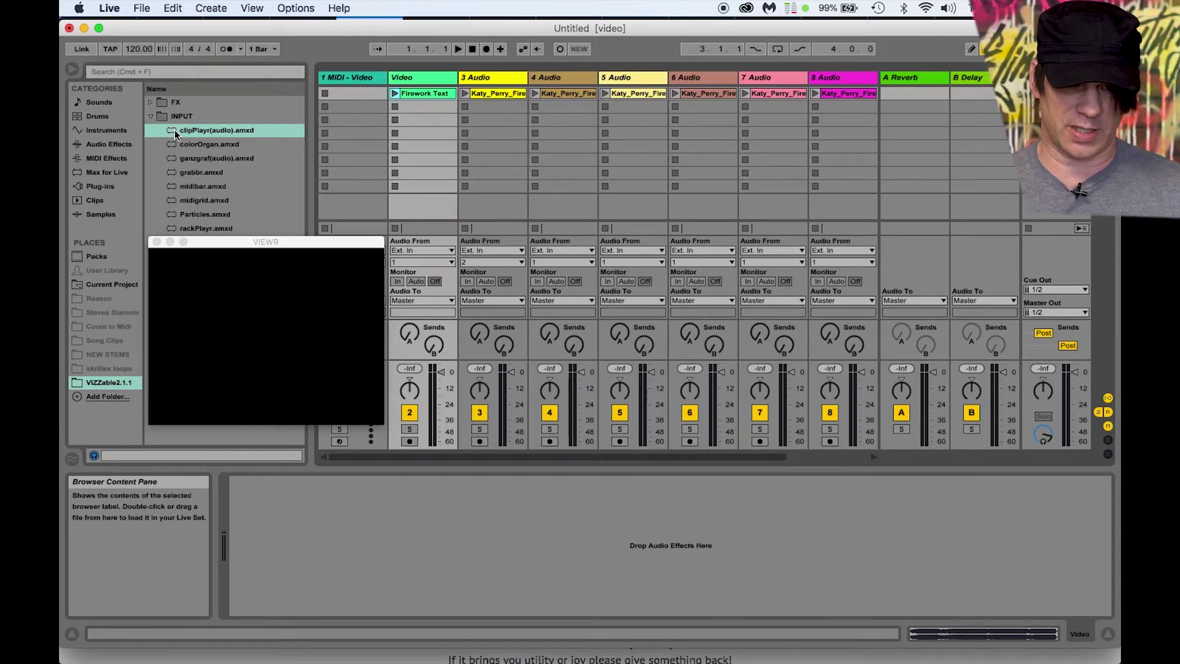
pyautogui.moveTo(175, 134); pyautogui.dragTo(417, 76)
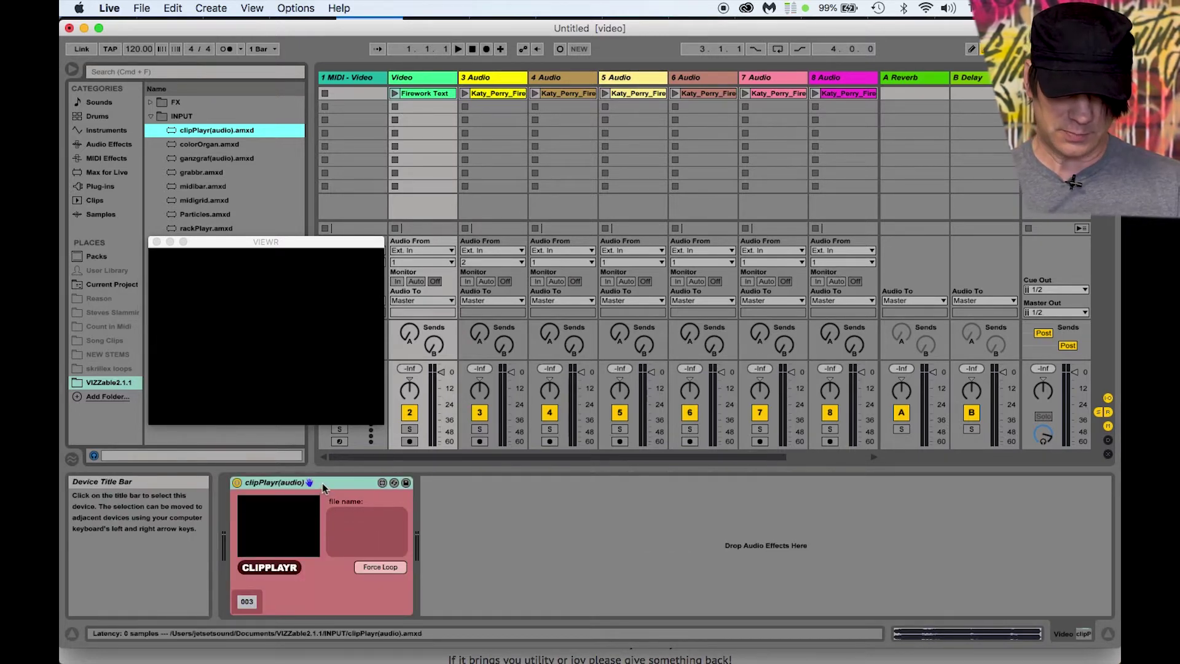
pyautogui.click(419, 95)
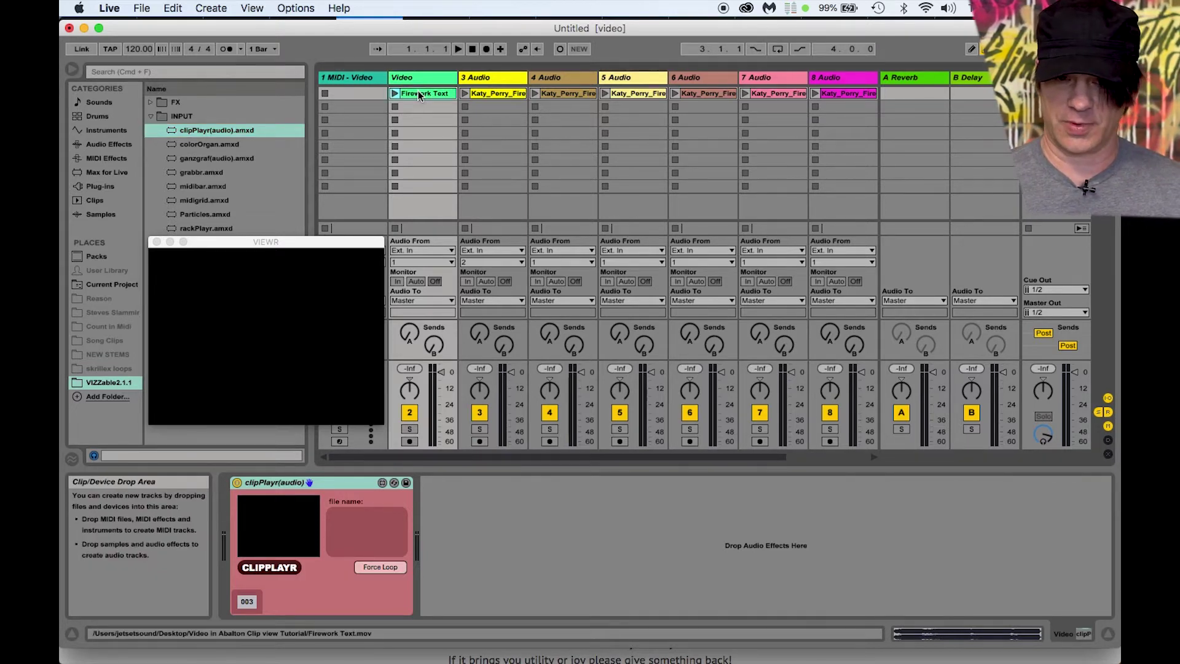
pyautogui.press('Delete')
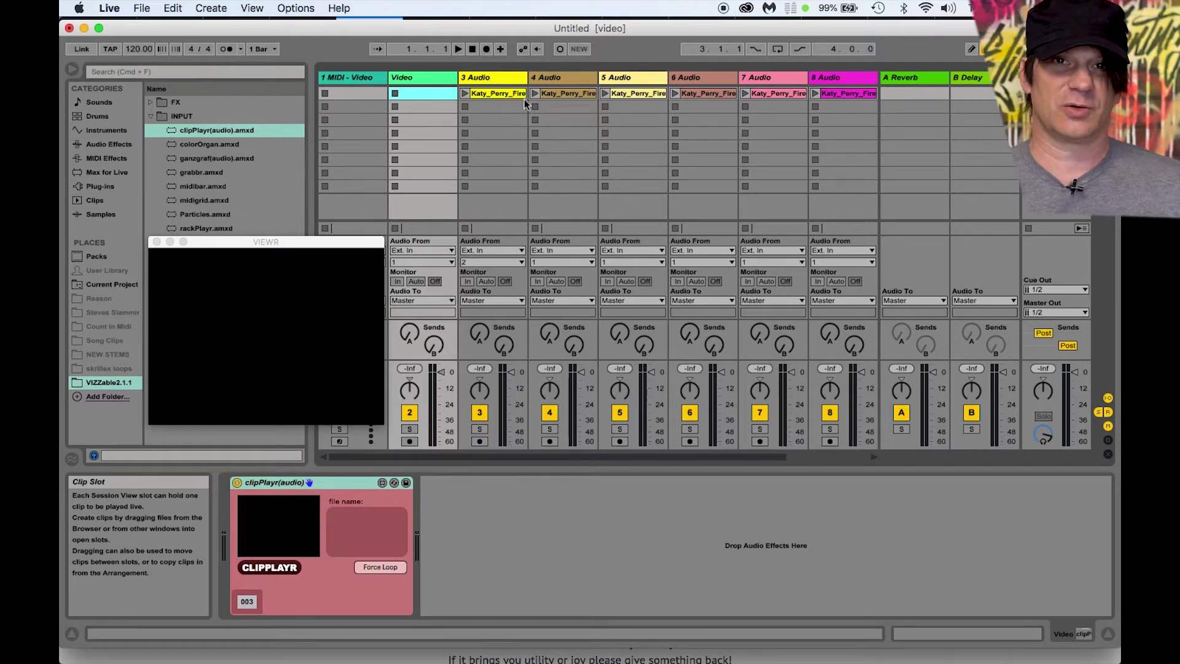
# Step: Rename the first scene as firework 124bpm, then launch it to apply the tempo and stop playback
pyautogui.click(491, 94)
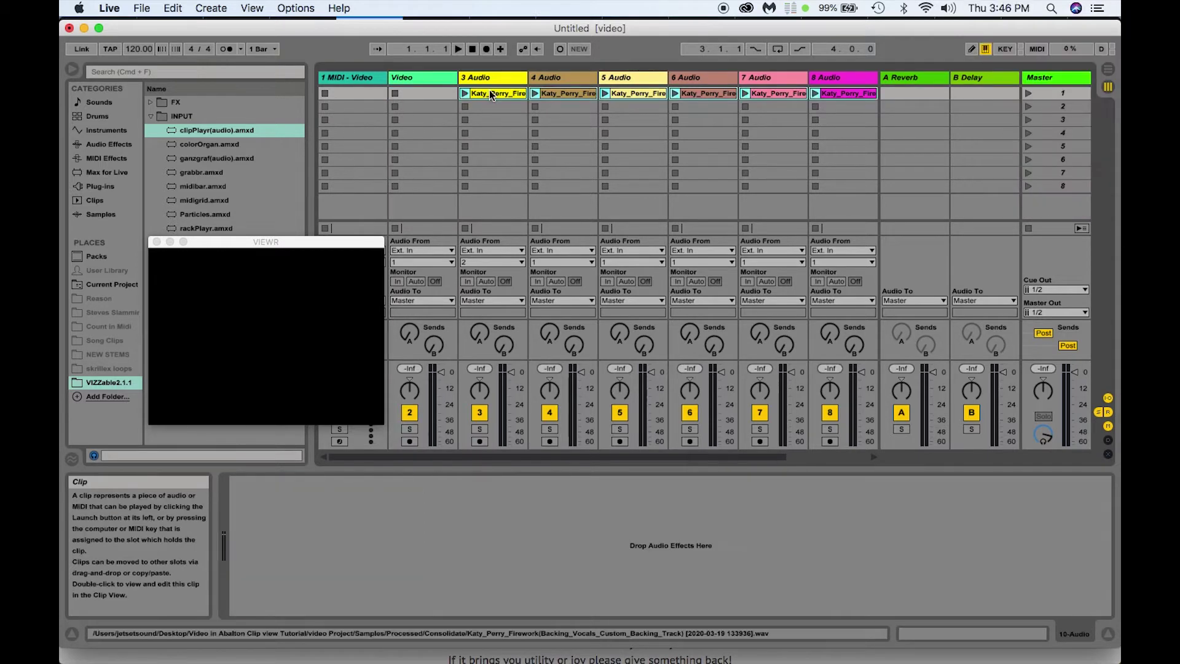
pyautogui.click(416, 84)
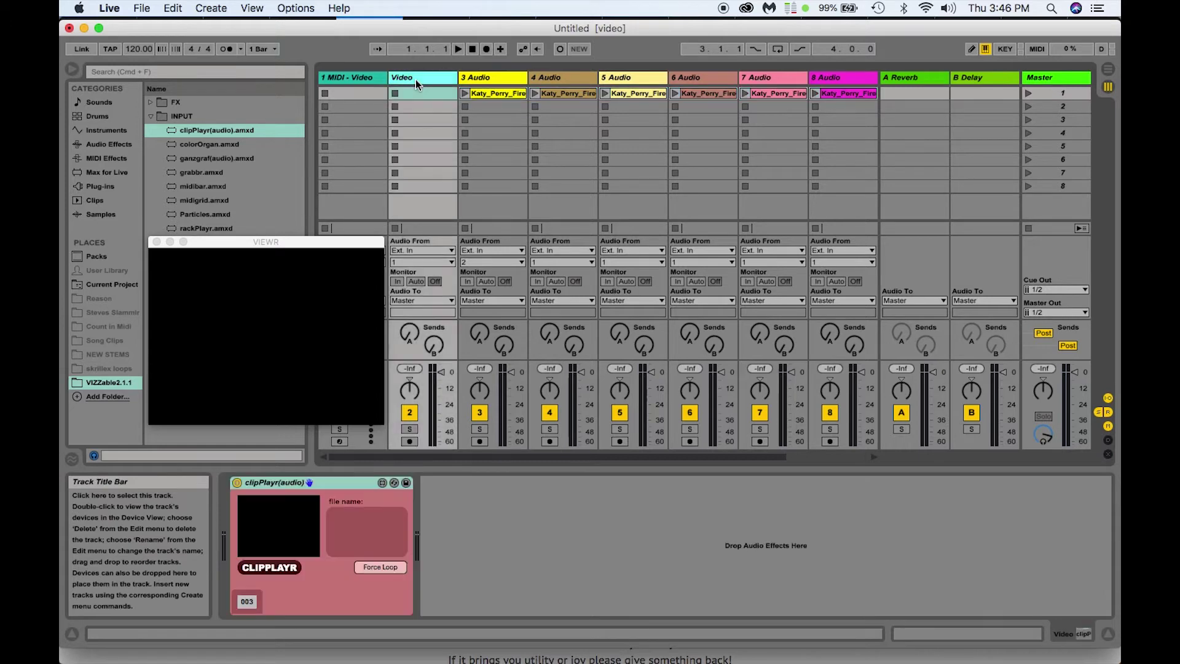
pyautogui.click(1062, 94)
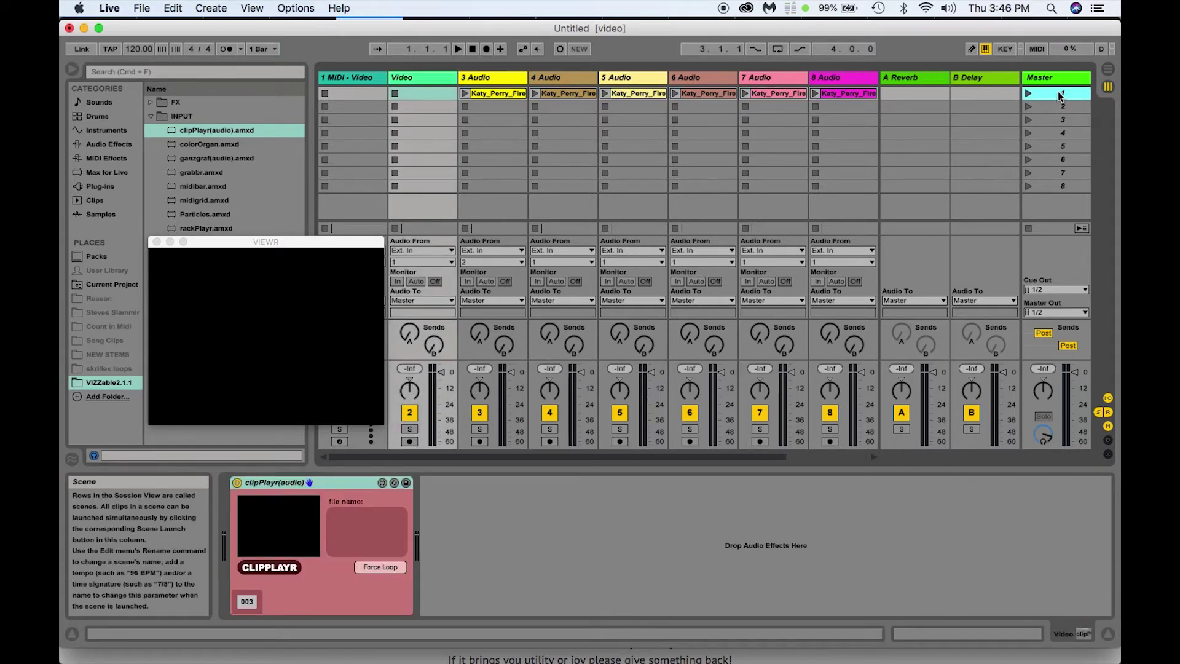
pyautogui.rightClick(1060, 96)
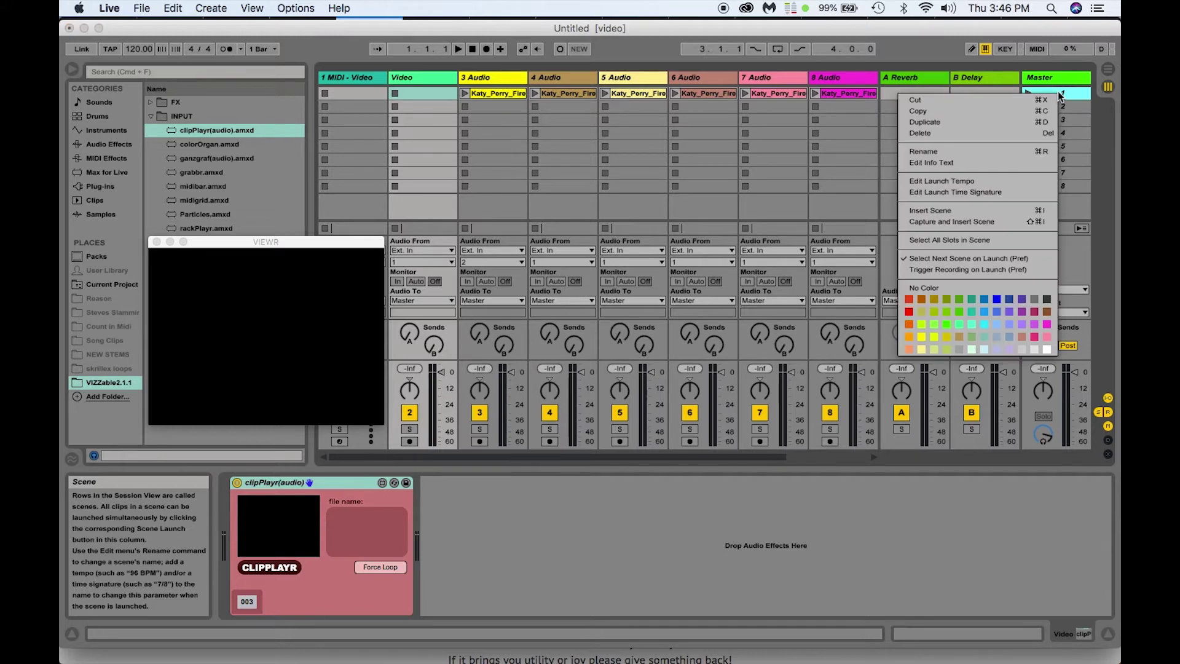
pyautogui.click(989, 152)
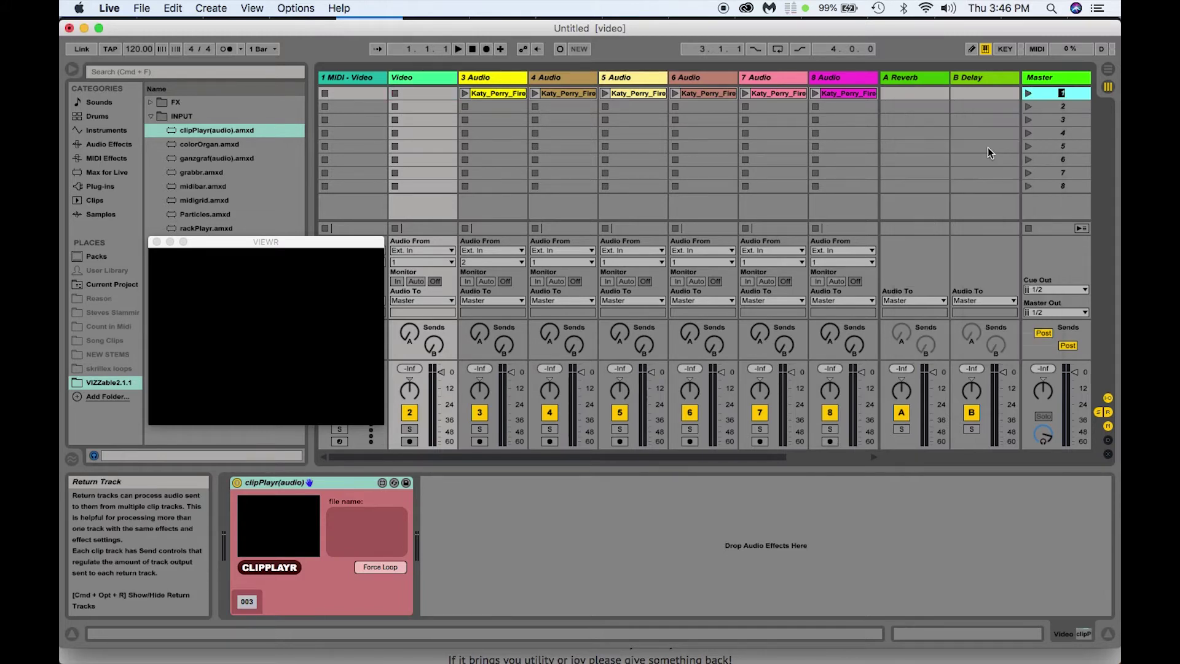
pyautogui.write('124bpm')
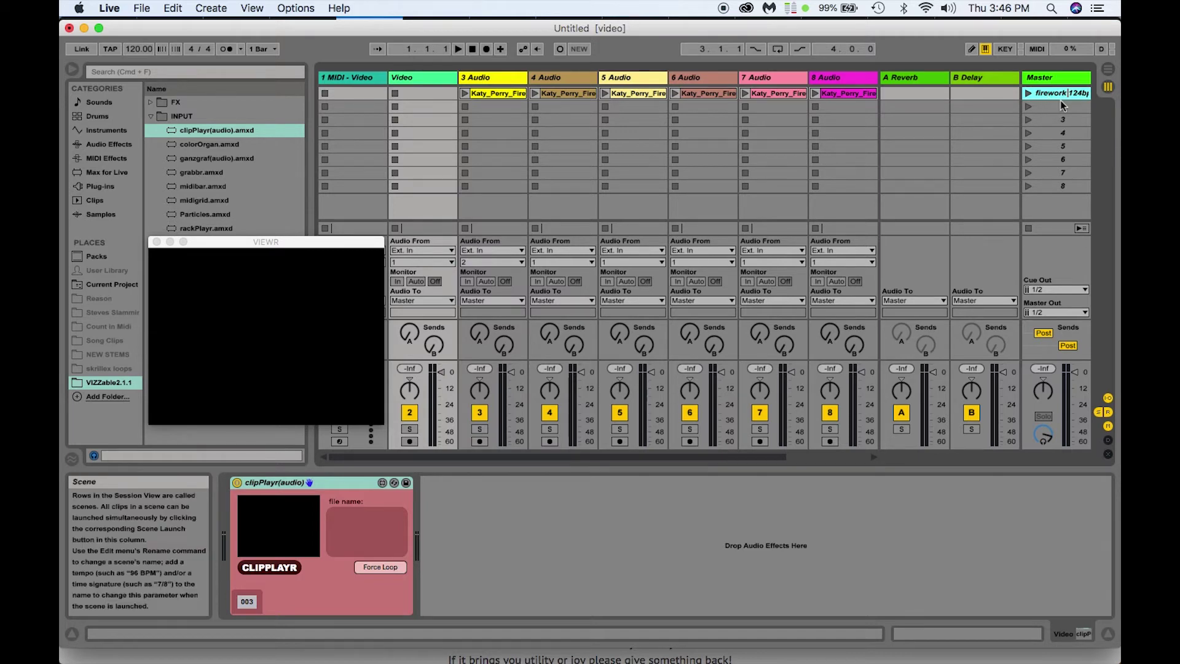
pyautogui.click(1061, 106)
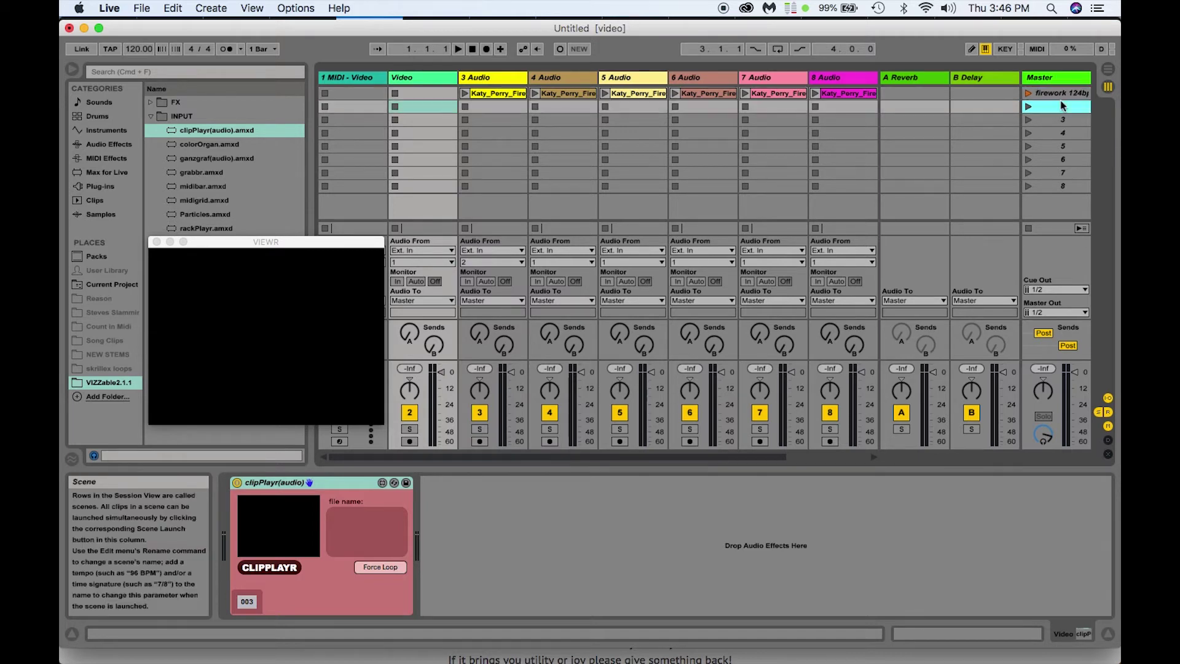
pyautogui.click(1027, 94)
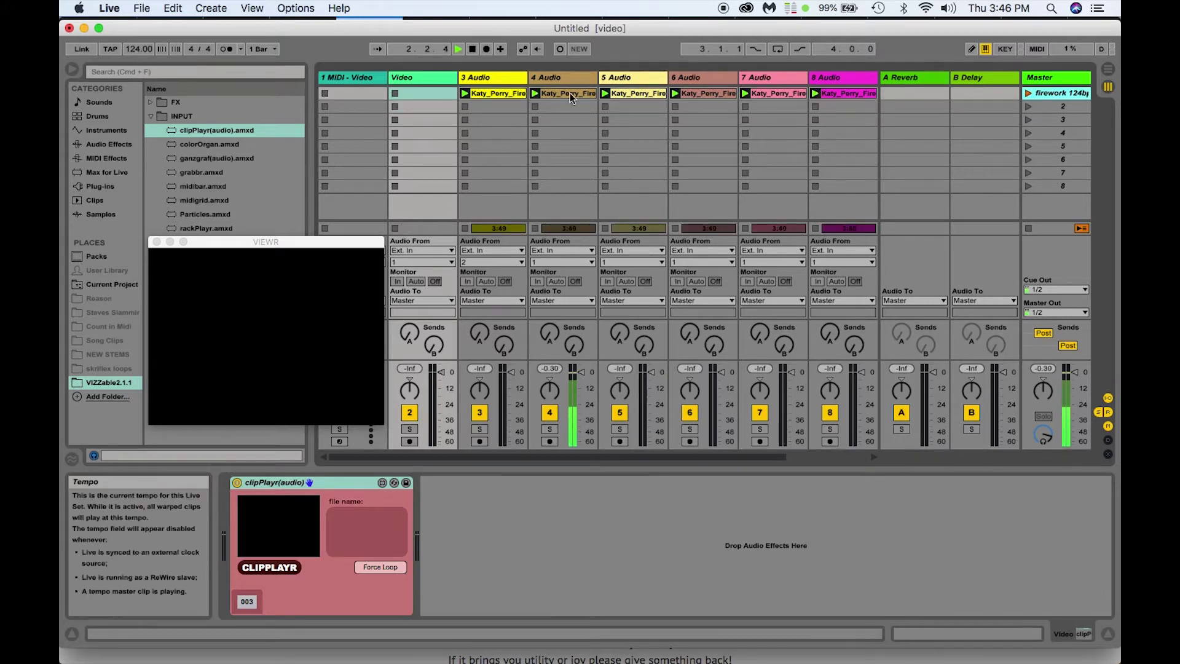
pyautogui.press('space')
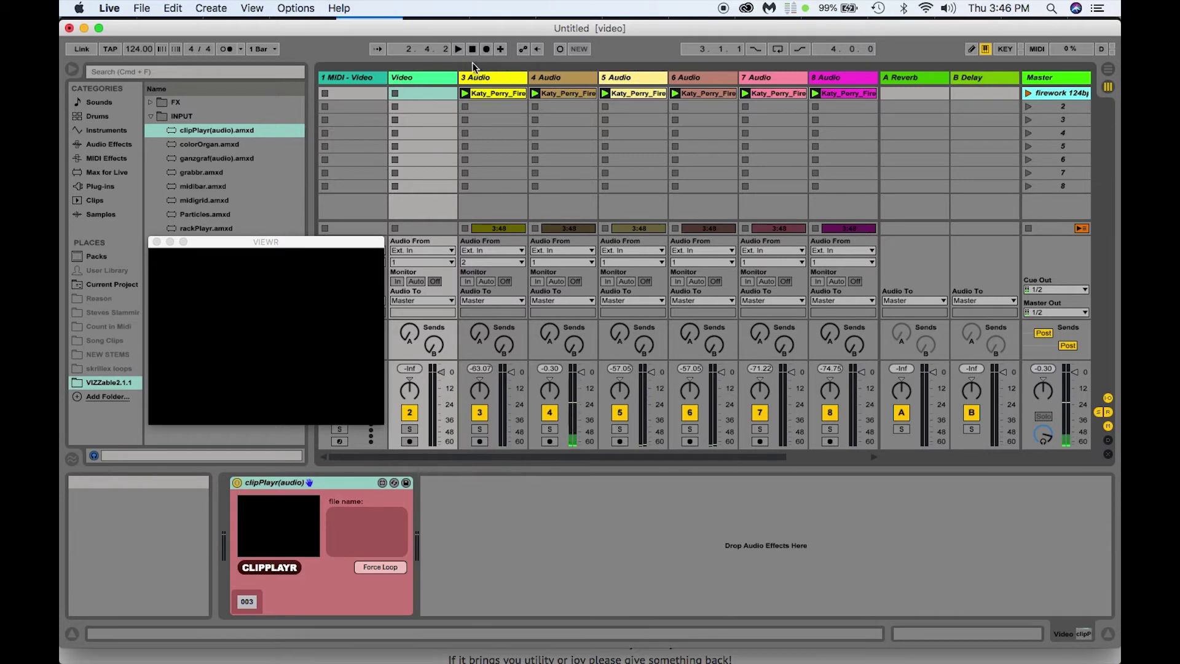
# Step: Select the first-scene Firework clips on audio tracks 3 to 10 and place them in the Arrangement View starting at bar 17
pyautogui.click(495, 94)
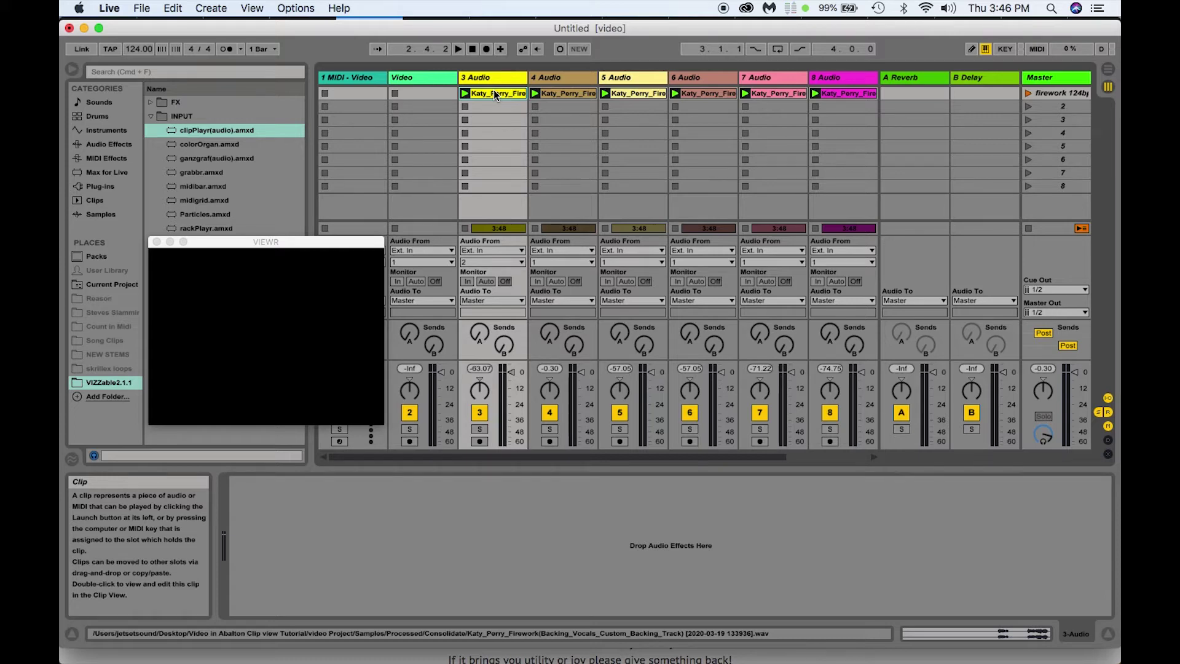
pyautogui.hscroll(2, 495, 93)
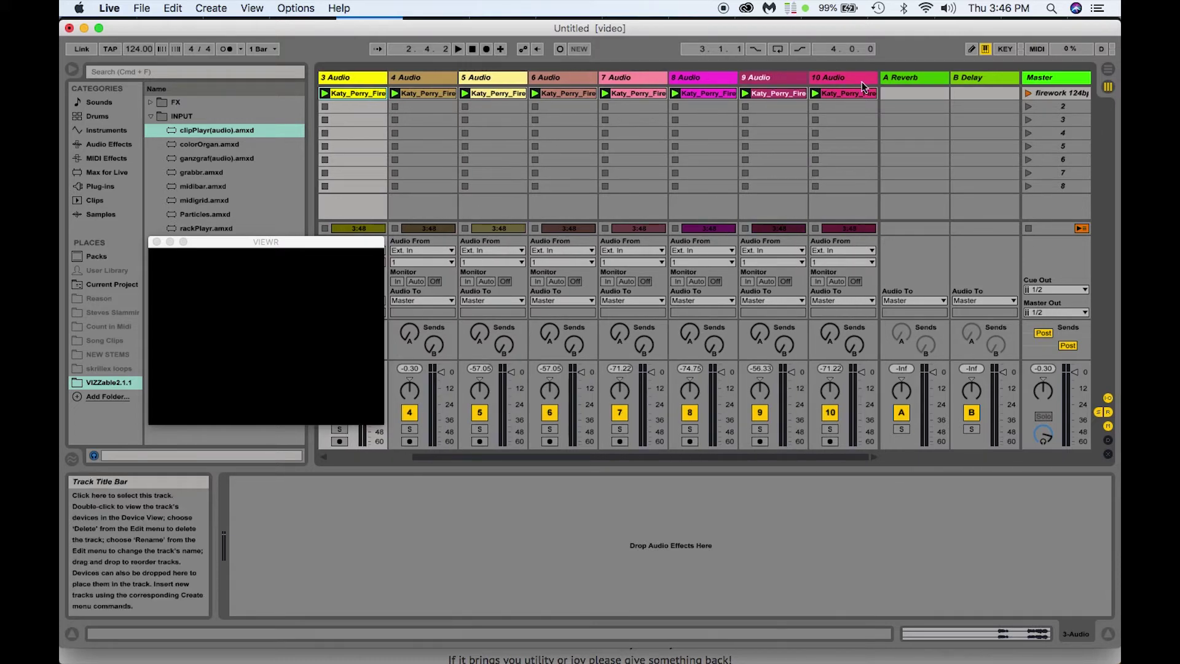
pyautogui.hscroll(-2, 602, 139)
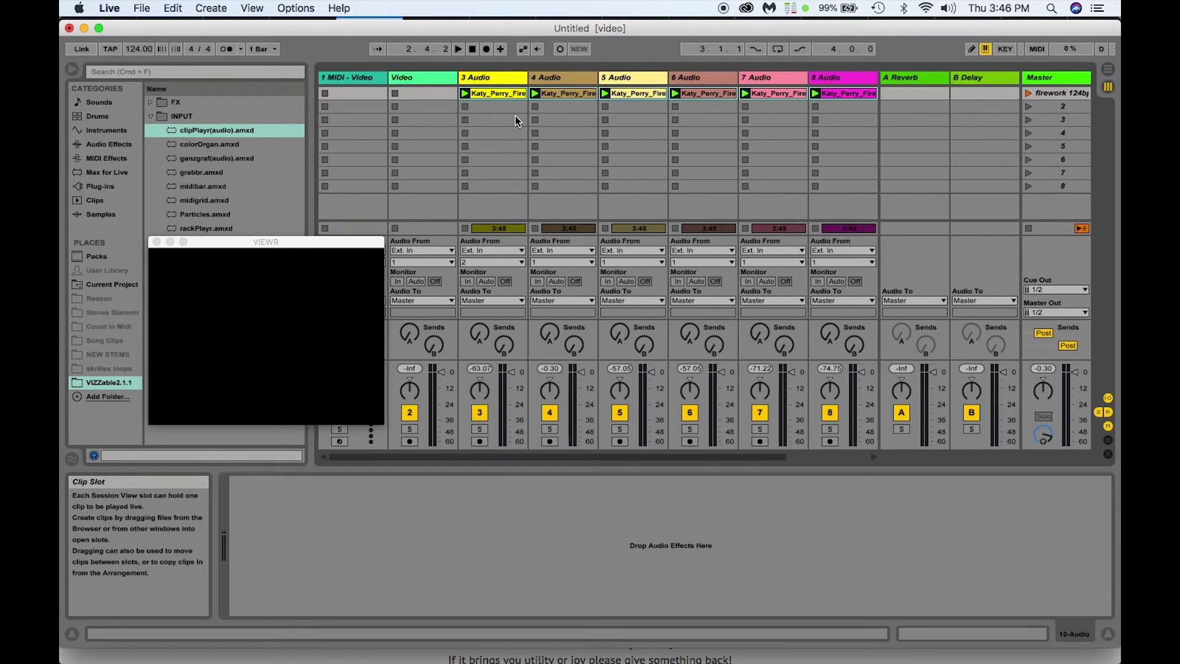
pyautogui.click(498, 99)
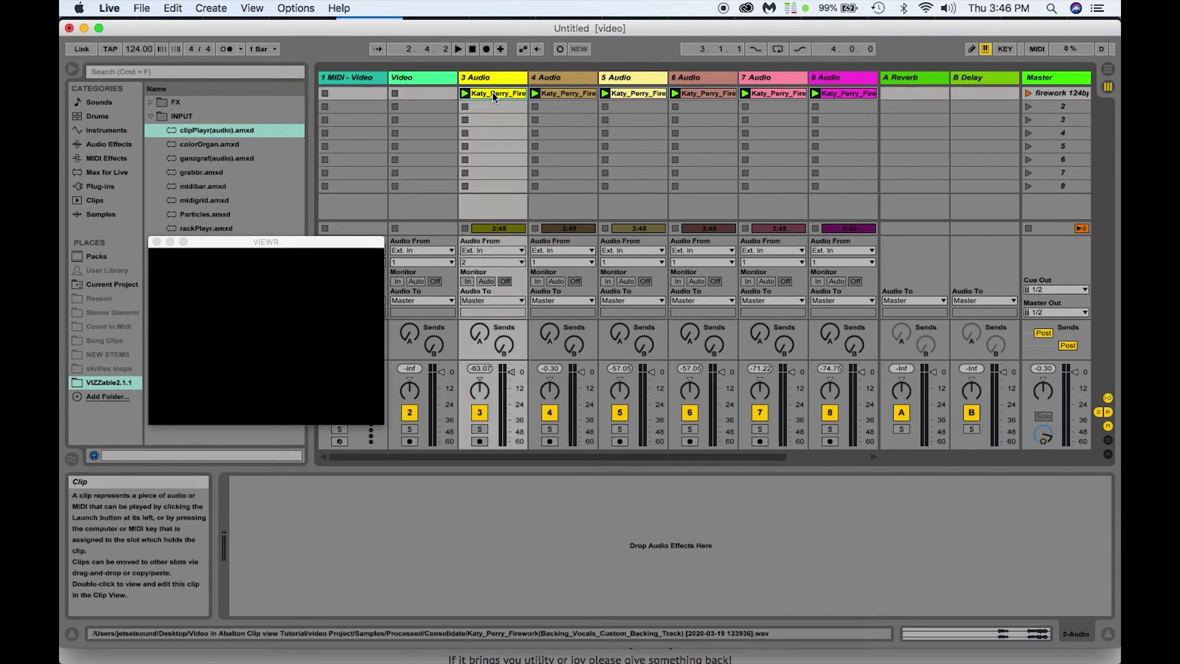
pyautogui.hscroll(2, 492, 92)
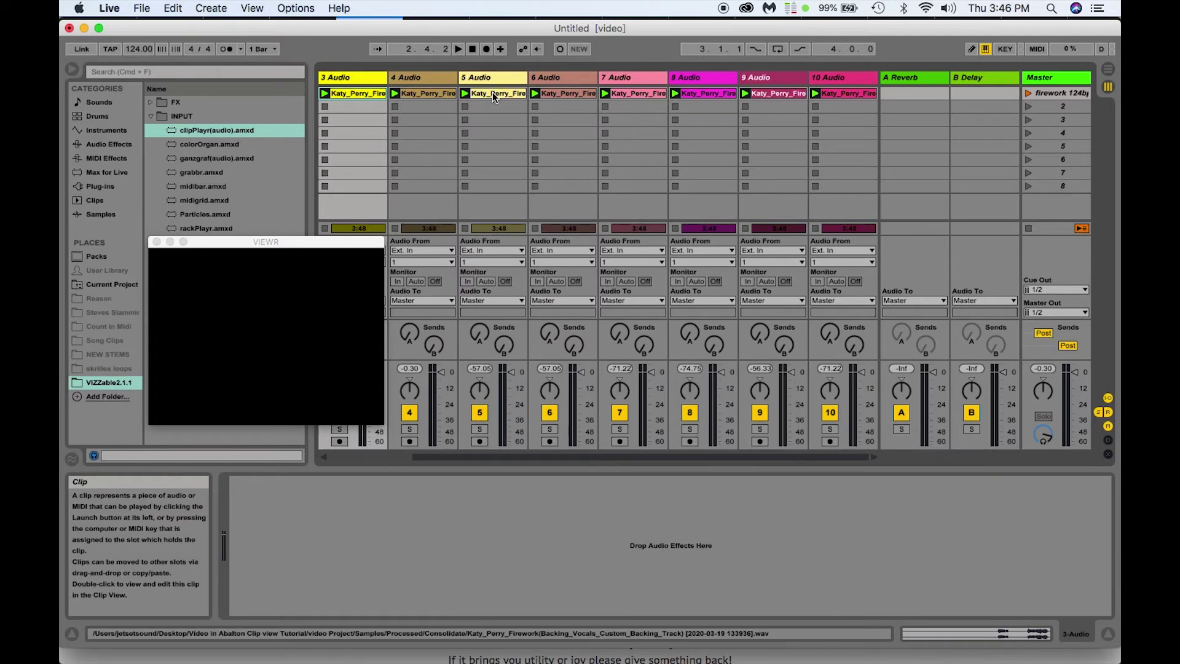
pyautogui.click(844, 94)
pyautogui.hscroll(-2, 844, 94)
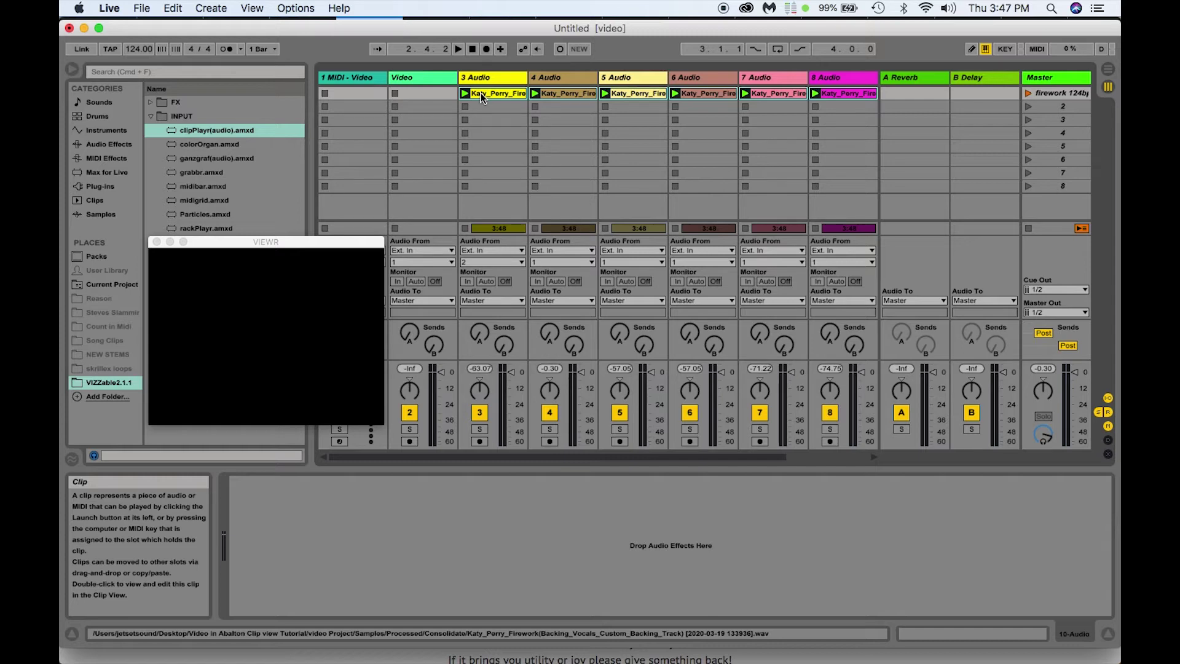
pyautogui.press('Tab')
pyautogui.moveTo(482, 97); pyautogui.dragTo(500, 174)
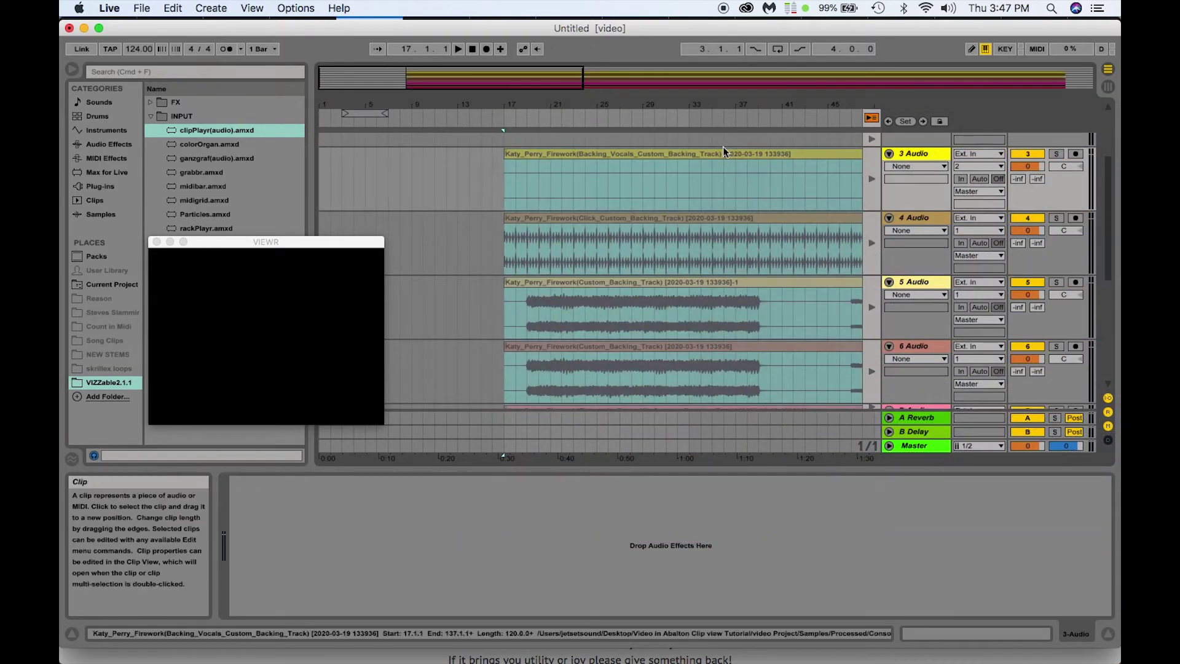
# Step: Return playback to the arrangement and trim the start of the click clip on track 4 to bar 19
pyautogui.click(873, 118)
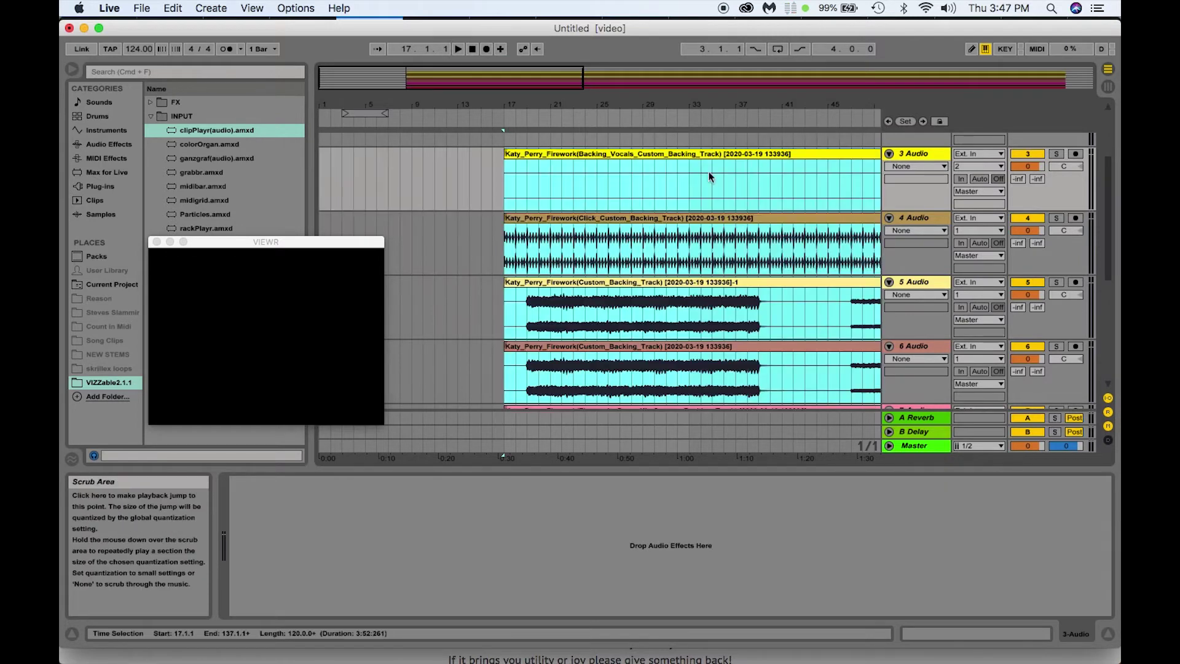
pyautogui.moveTo(540, 105); pyautogui.dragTo(510, 260)
pyautogui.click(514, 255)
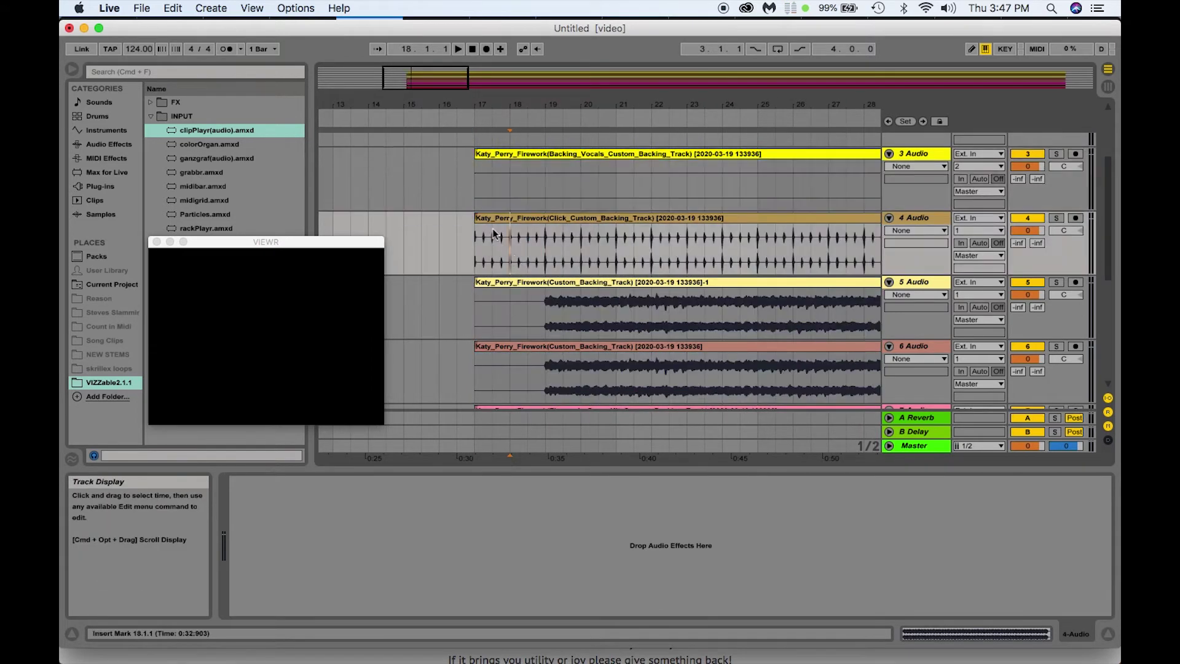
pyautogui.click(480, 219)
pyautogui.moveTo(481, 219); pyautogui.dragTo(546, 219)
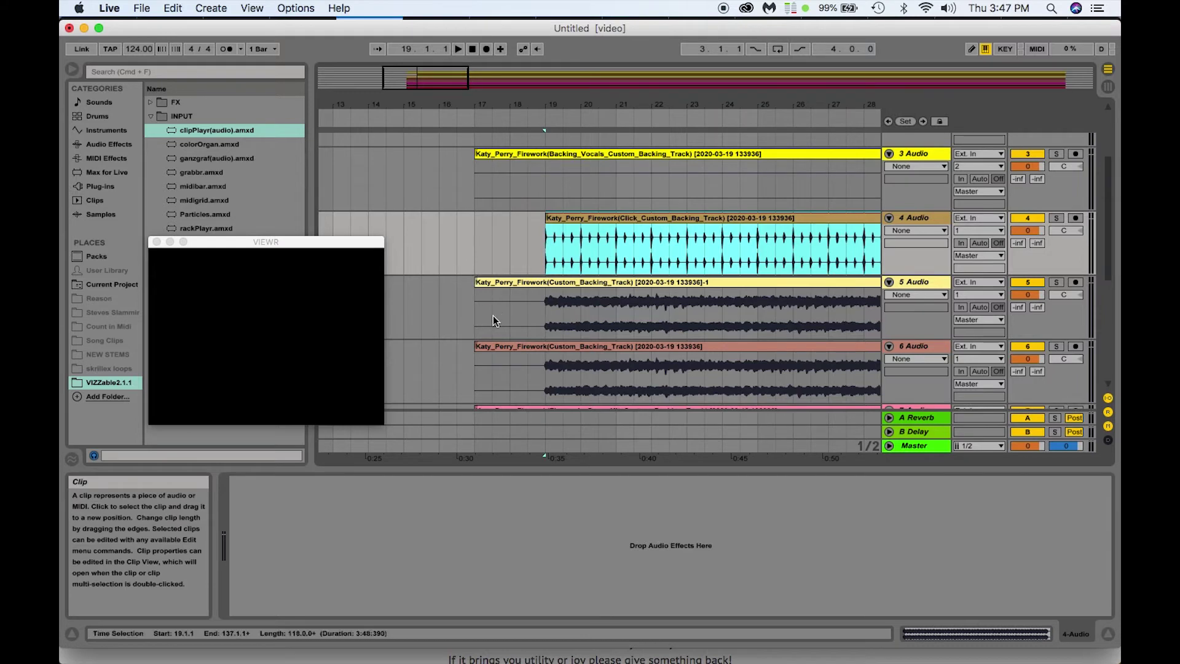
# Step: Remove the empty opening from 17.1.1 to 18.3.1 on tracks 5 and 6, and fill bars 17 to 19 of track 4 with click audio
pyautogui.click(527, 317)
pyautogui.moveTo(525, 314); pyautogui.dragTo(479, 367)
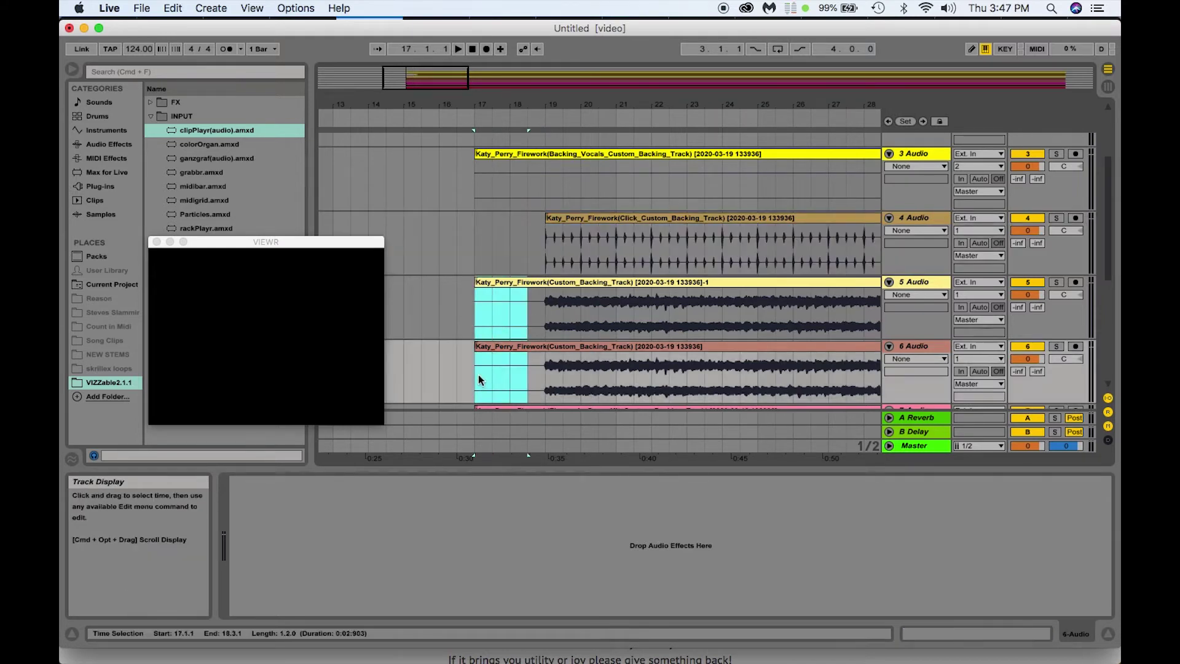
pyautogui.click(547, 264)
pyautogui.moveTo(547, 264); pyautogui.dragTo(535, 225)
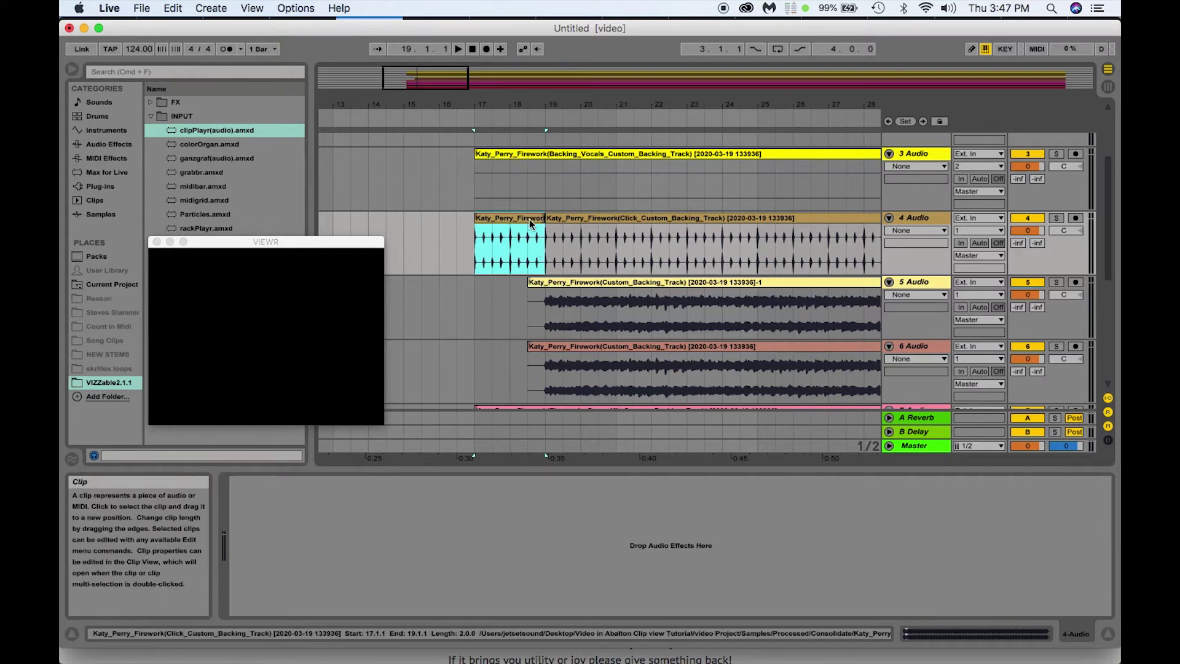
# Step: Place Firework Text.mov from the Finder folder Video in Abalton Clip view Tutorial on the 12 Audio track at bar 25
pyautogui.scroll(-5, 614, 271)
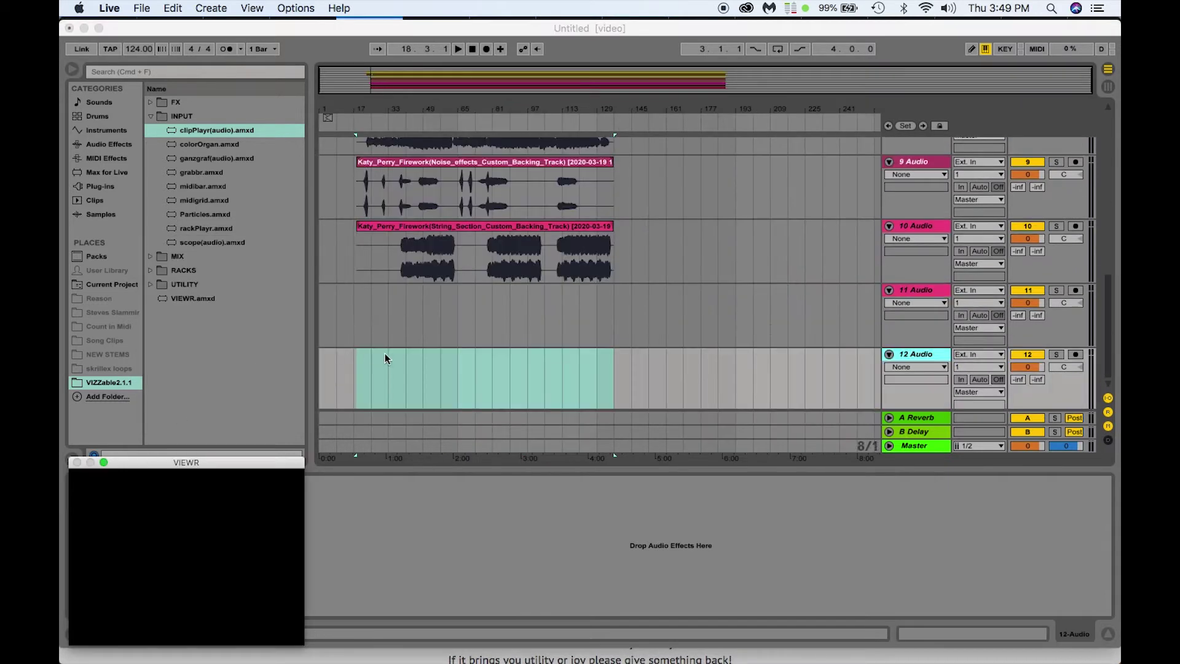
pyautogui.click(397, 363)
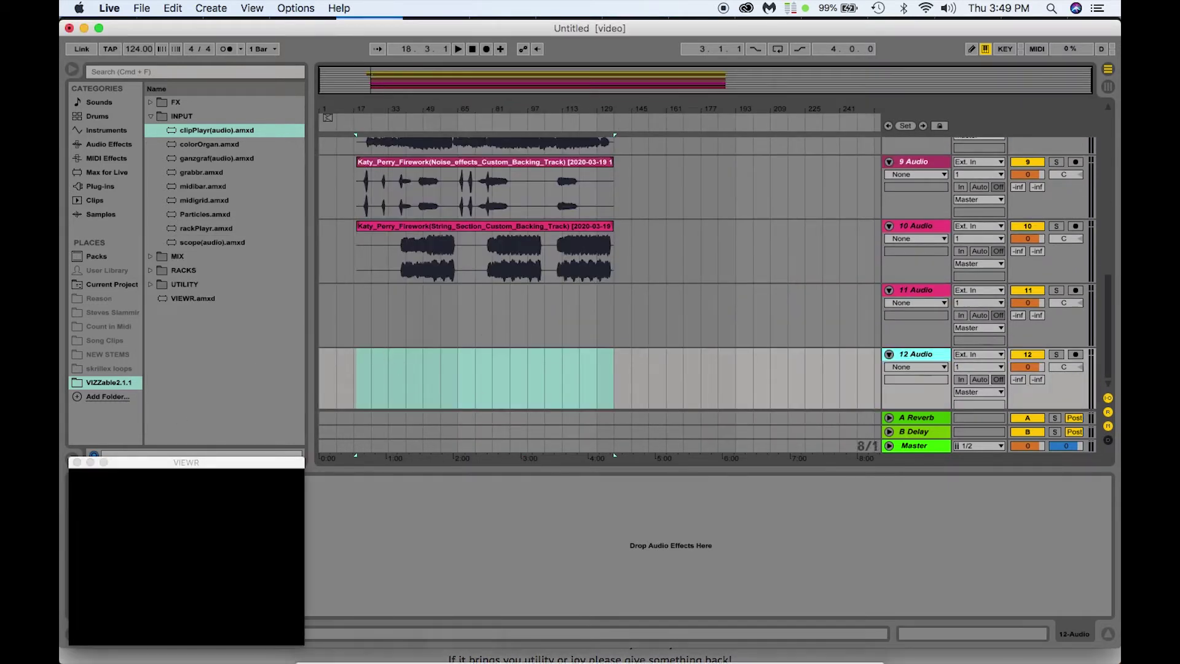
pyautogui.moveTo(480, 655)
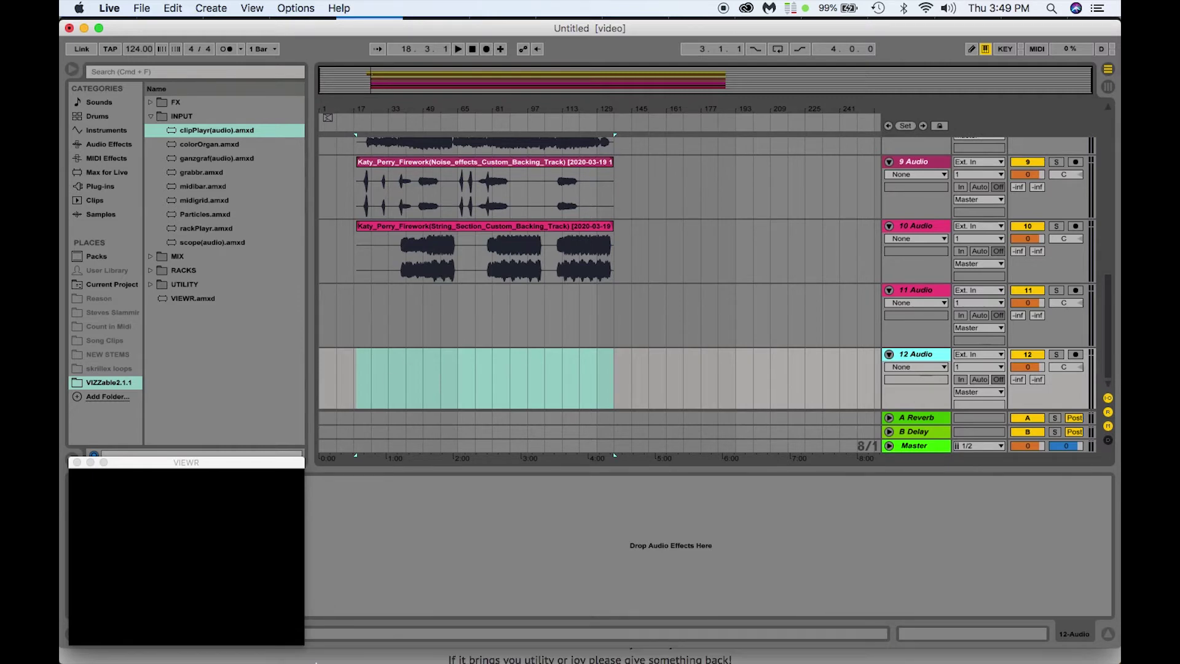
pyautogui.click(307, 648)
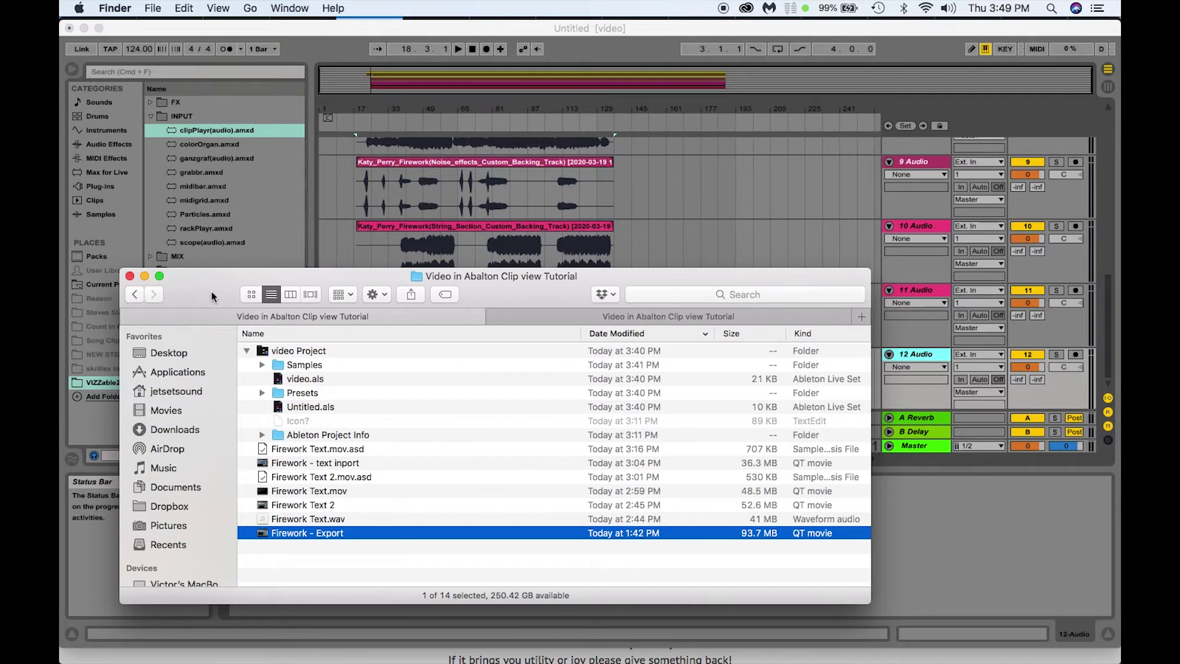
pyautogui.moveTo(212, 297); pyautogui.dragTo(220, 425)
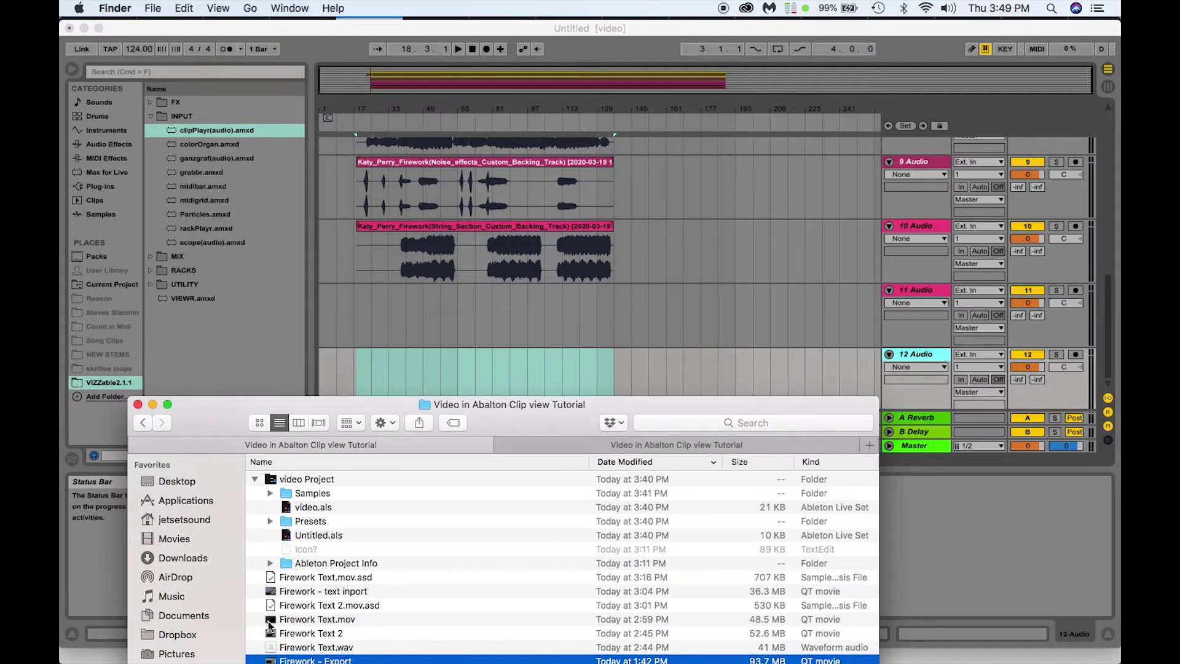
pyautogui.moveTo(270, 624); pyautogui.dragTo(364, 379)
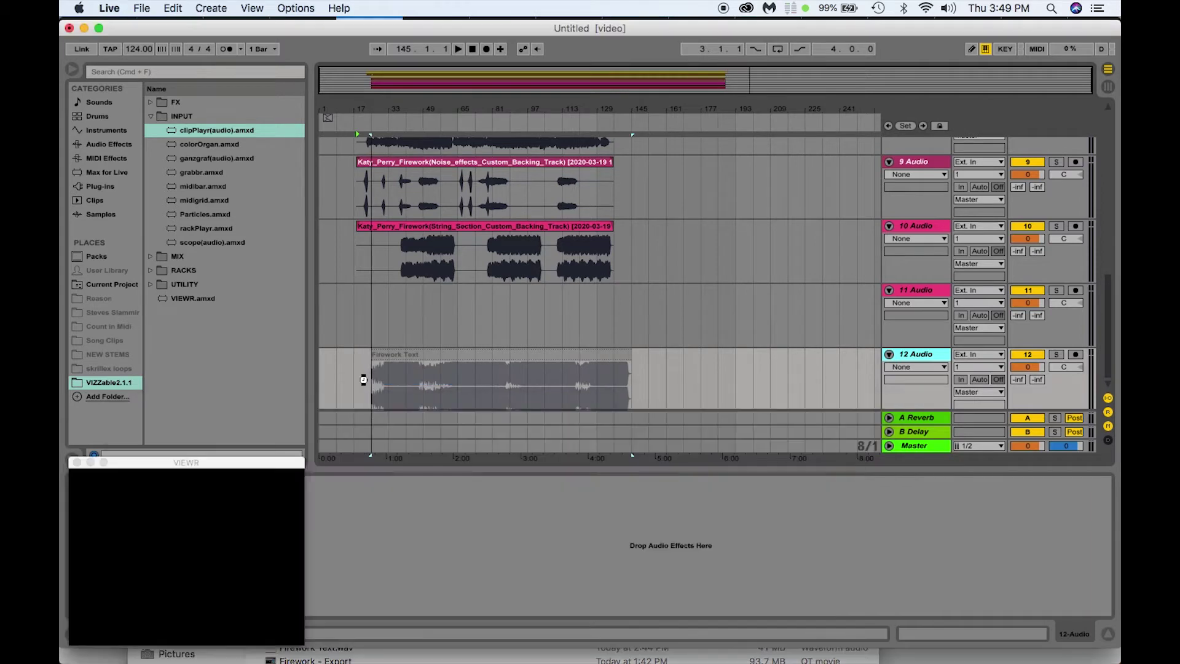
# Step: Reposition the Firework Text.mov video window, preview the arrangement with the video from about bar 65, and stop playback
pyautogui.moveTo(310, 328); pyautogui.dragTo(311, 171)
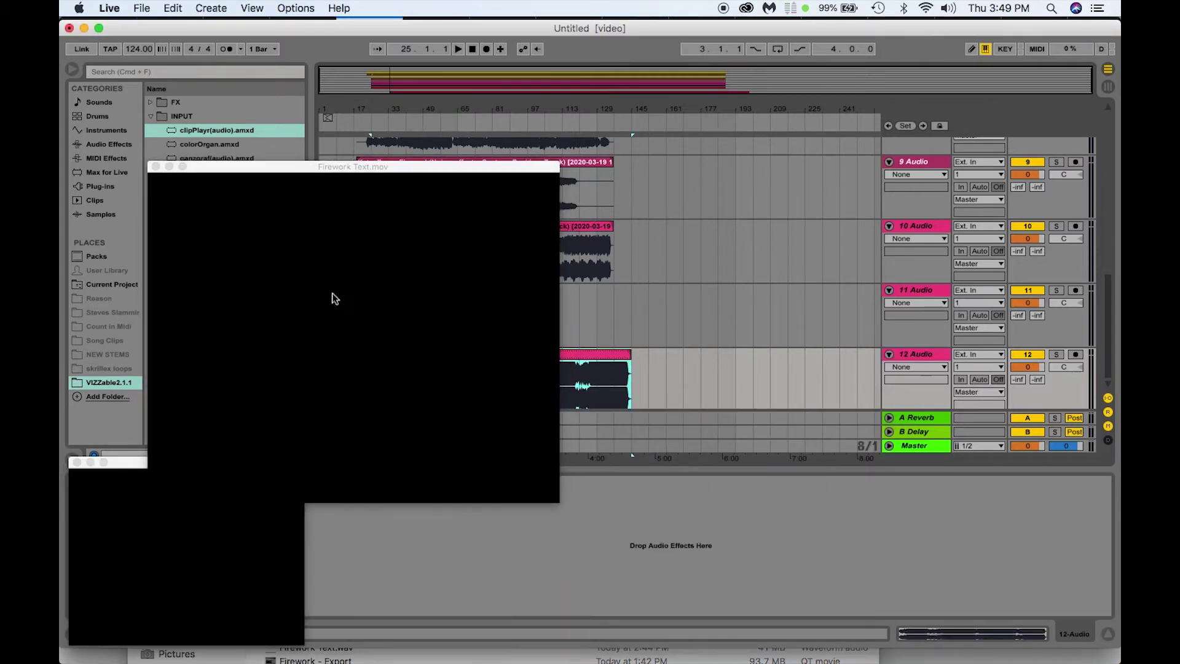
pyautogui.click(463, 121)
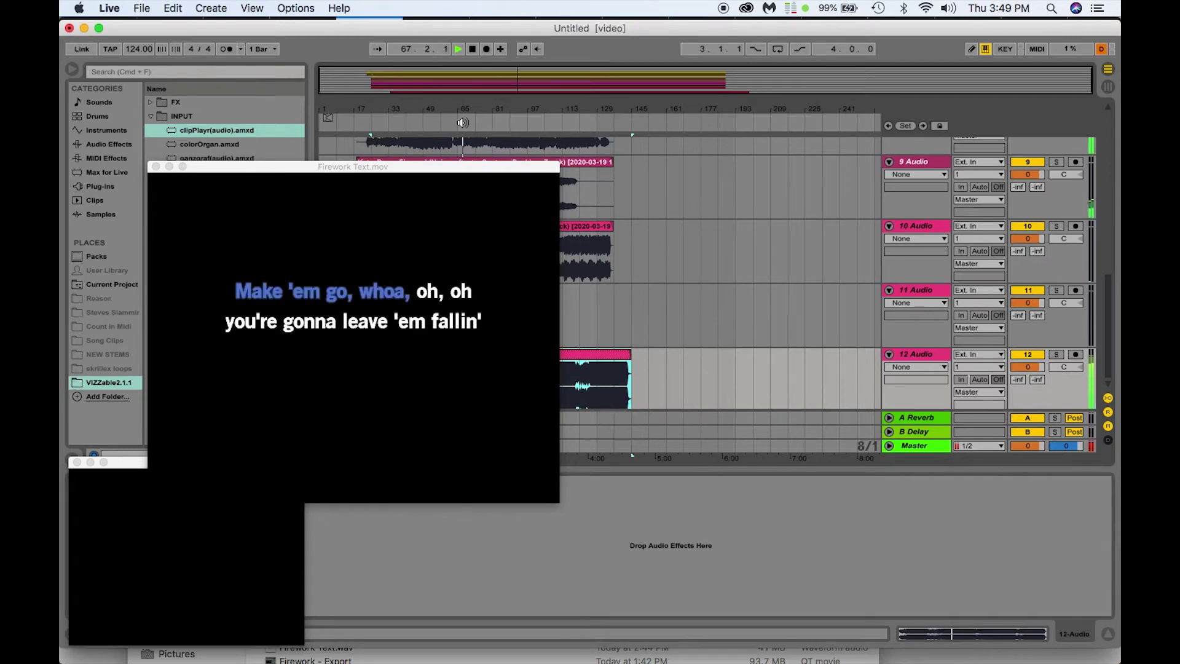
pyautogui.press('space')
pyautogui.moveTo(417, 661)
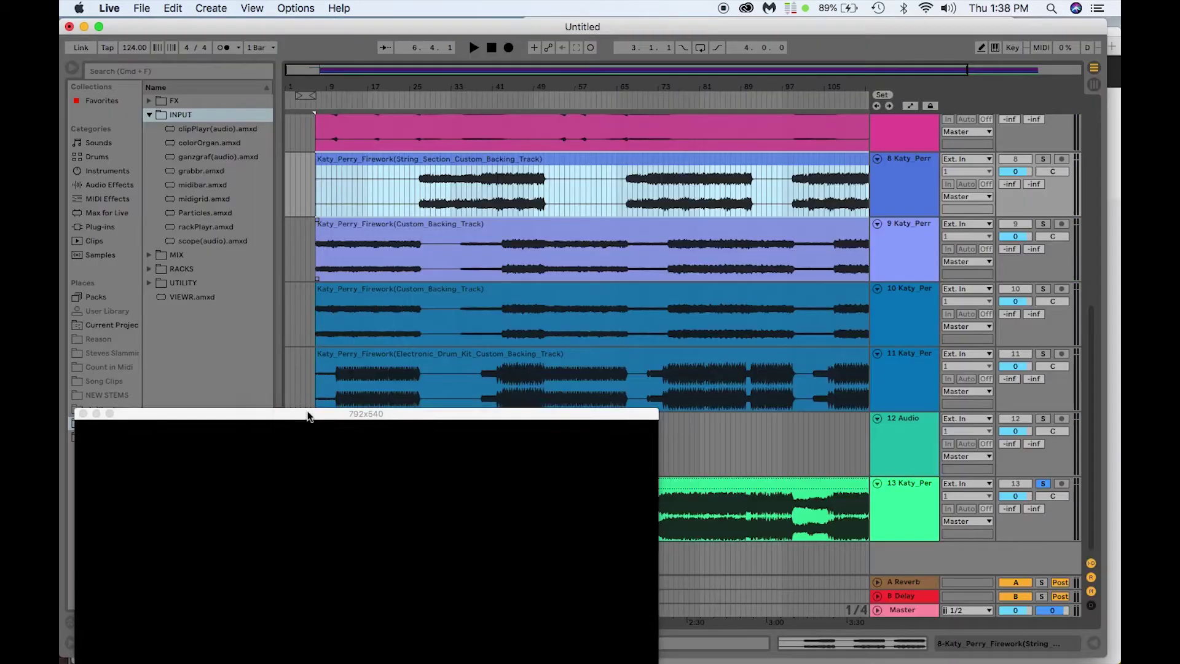
# Step: Move the video window clear of the tracks and compare the start of track 13's karaoke video clip with track 11's drum kit clip
pyautogui.moveTo(311, 413); pyautogui.dragTo(301, 451)
pyautogui.scroll(6, 466, 266)
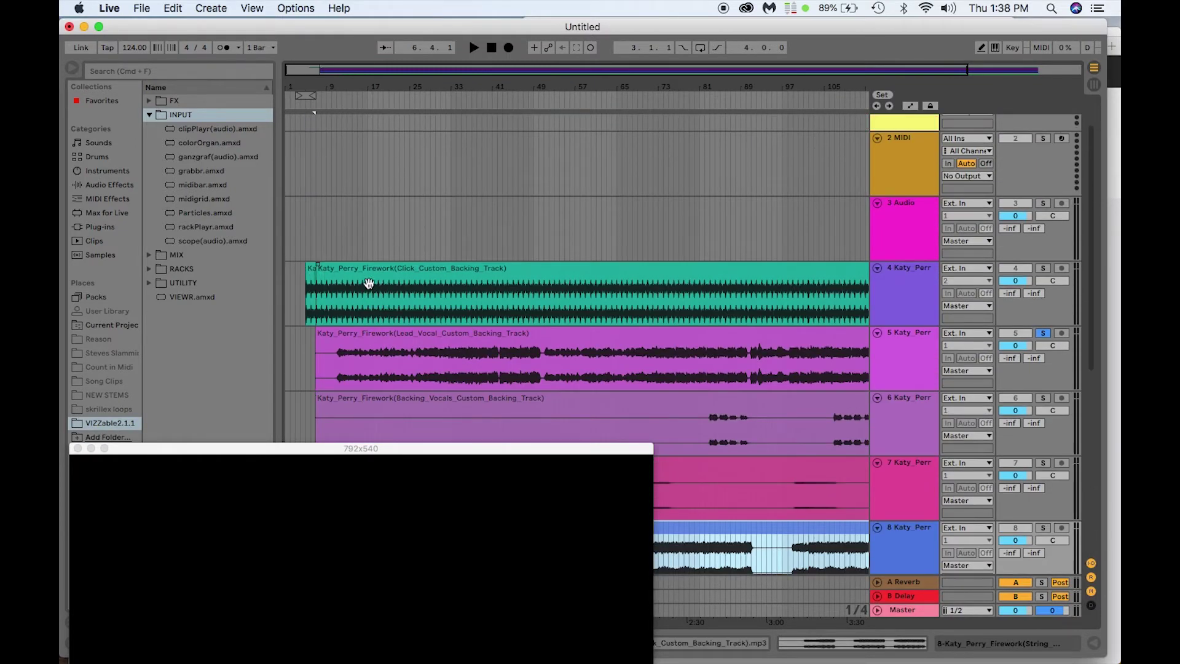
pyautogui.scroll(-6, 369, 282)
pyautogui.moveTo(326, 452); pyautogui.dragTo(337, 553)
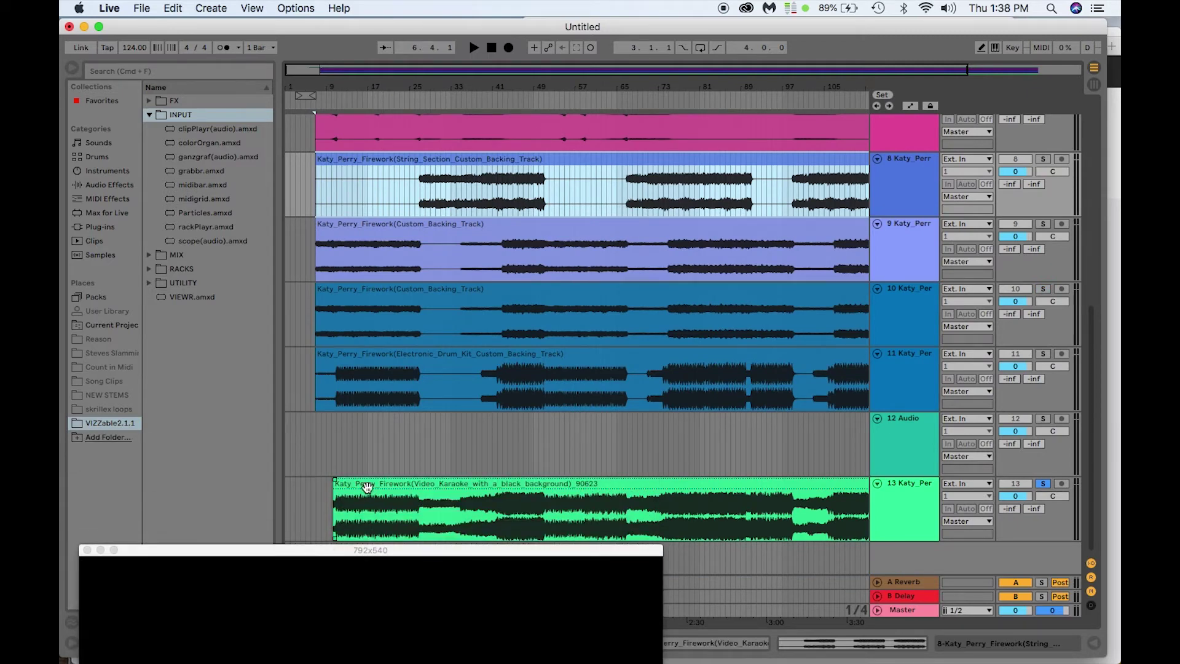
pyautogui.click(319, 488)
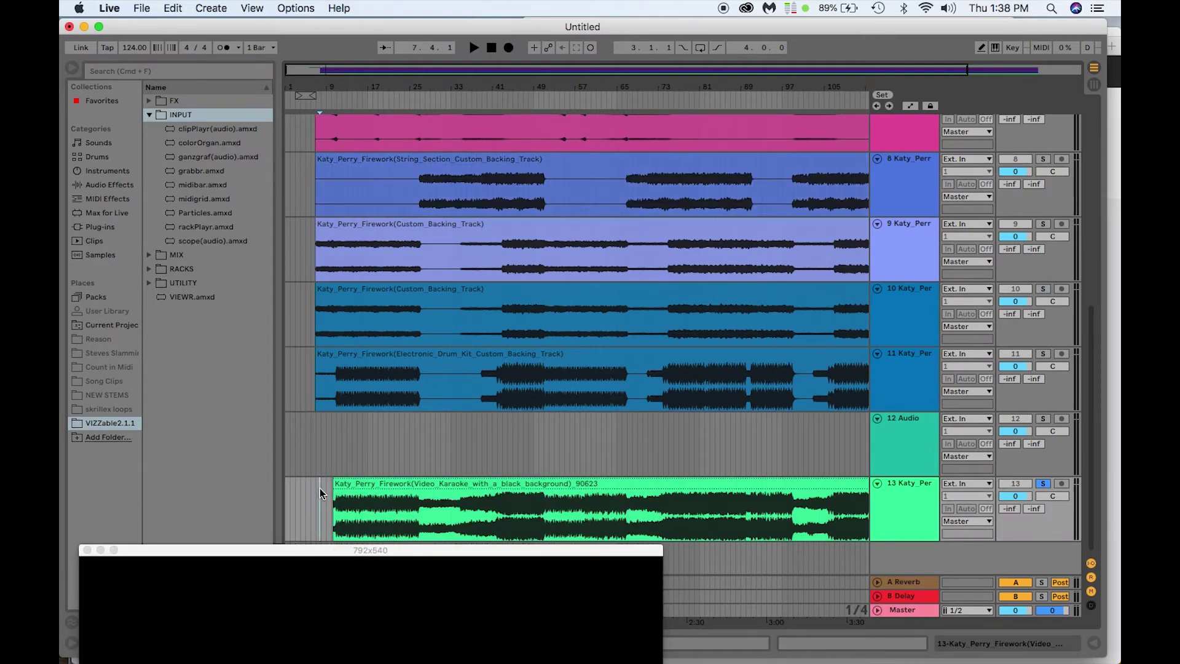
pyautogui.click(363, 485)
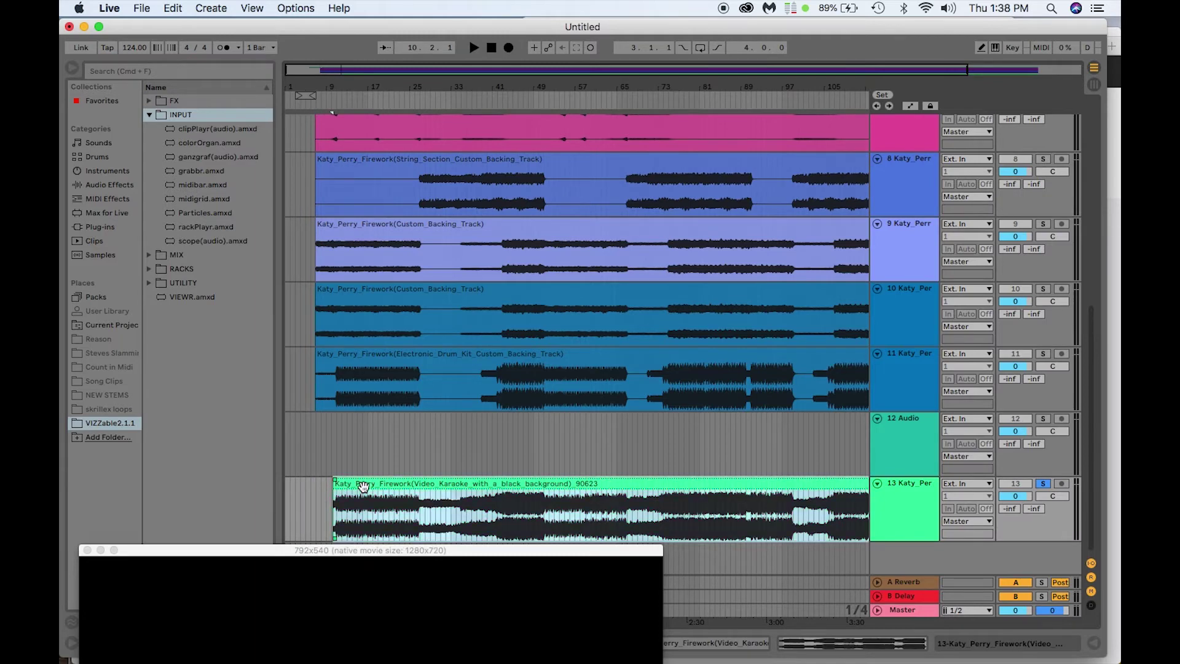
pyautogui.click(372, 358)
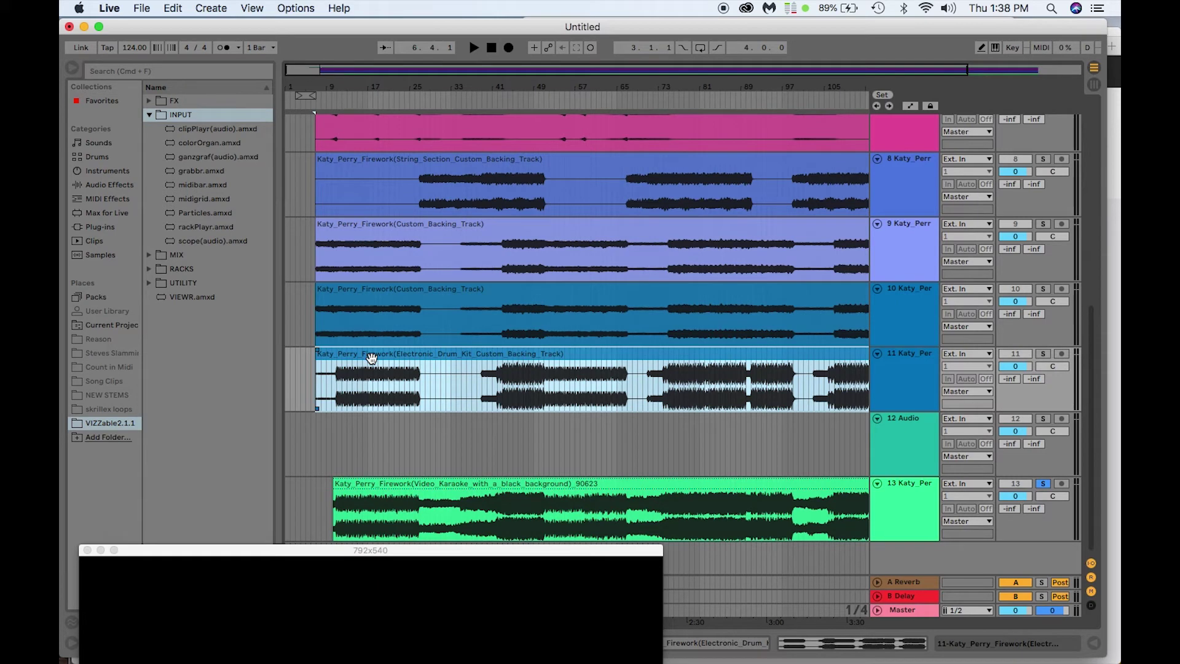
# Step: Look over the backing track clips in Session View and return to the Arrangement
pyautogui.click(1095, 85)
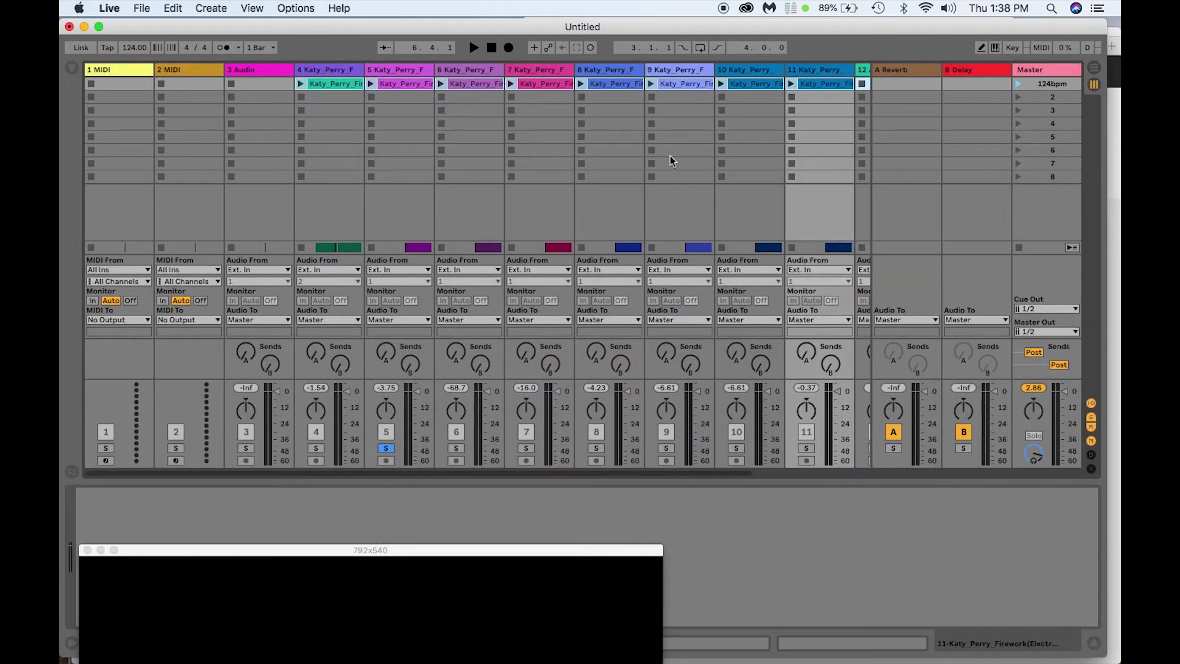
pyautogui.click(1095, 71)
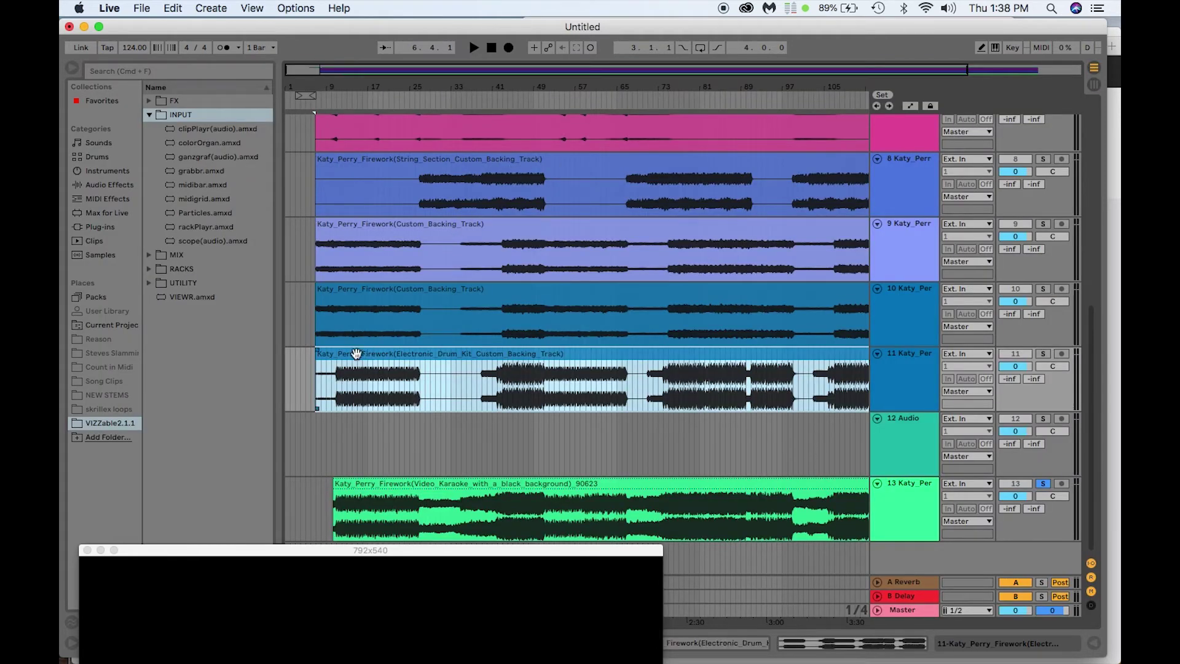
pyautogui.moveTo(411, 86)
pyautogui.mouseDown()
pyautogui.moveTo(411, 102)
pyautogui.moveTo(410, 86)
pyautogui.mouseUp()
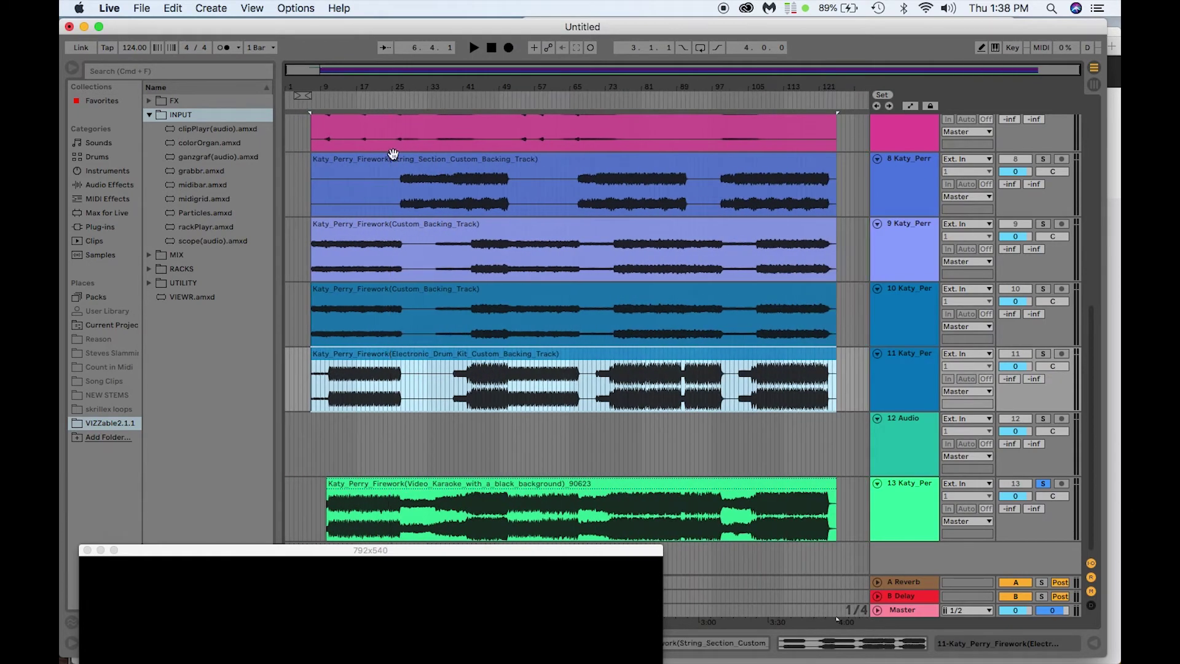
# Step: Consolidate the Firework backing clips on tracks 4 to 11 over the range from bar 5 to bar 125
pyautogui.scroll(10, 396, 153)
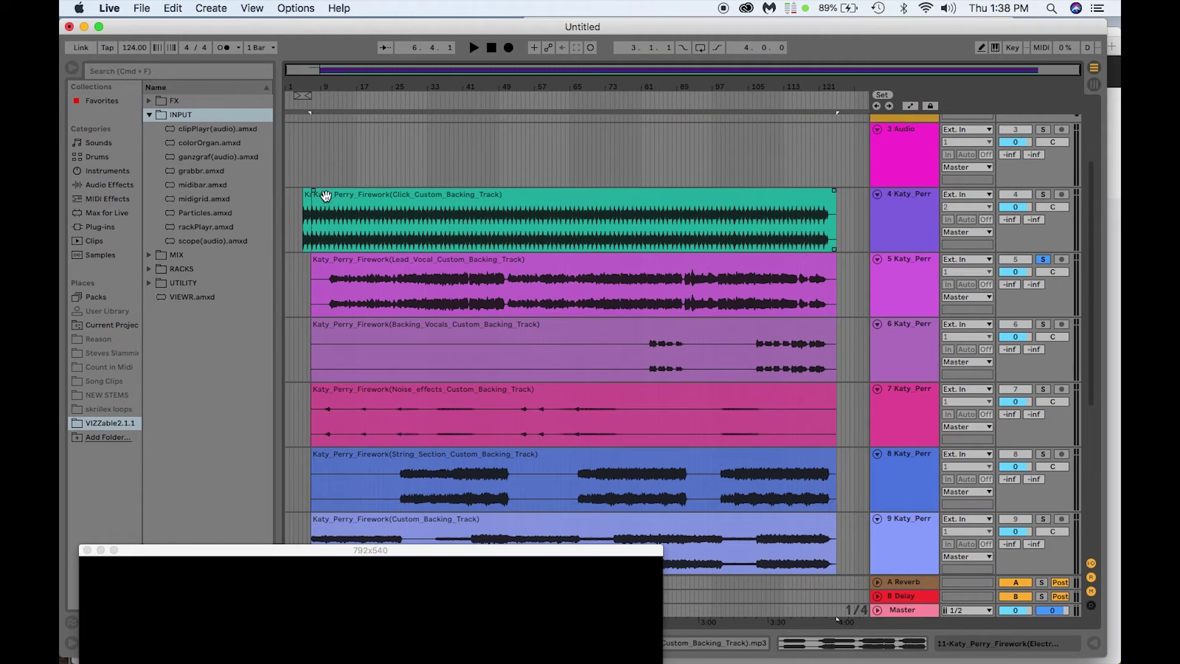
pyautogui.click(307, 197)
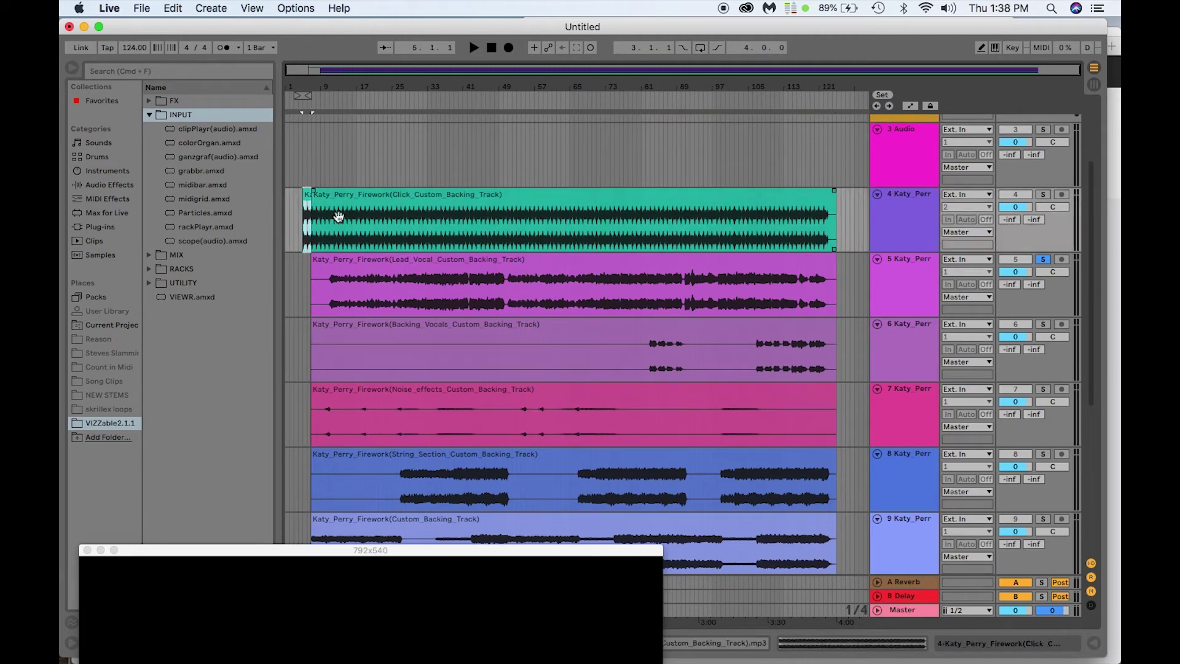
pyautogui.scroll(-2, 388, 253)
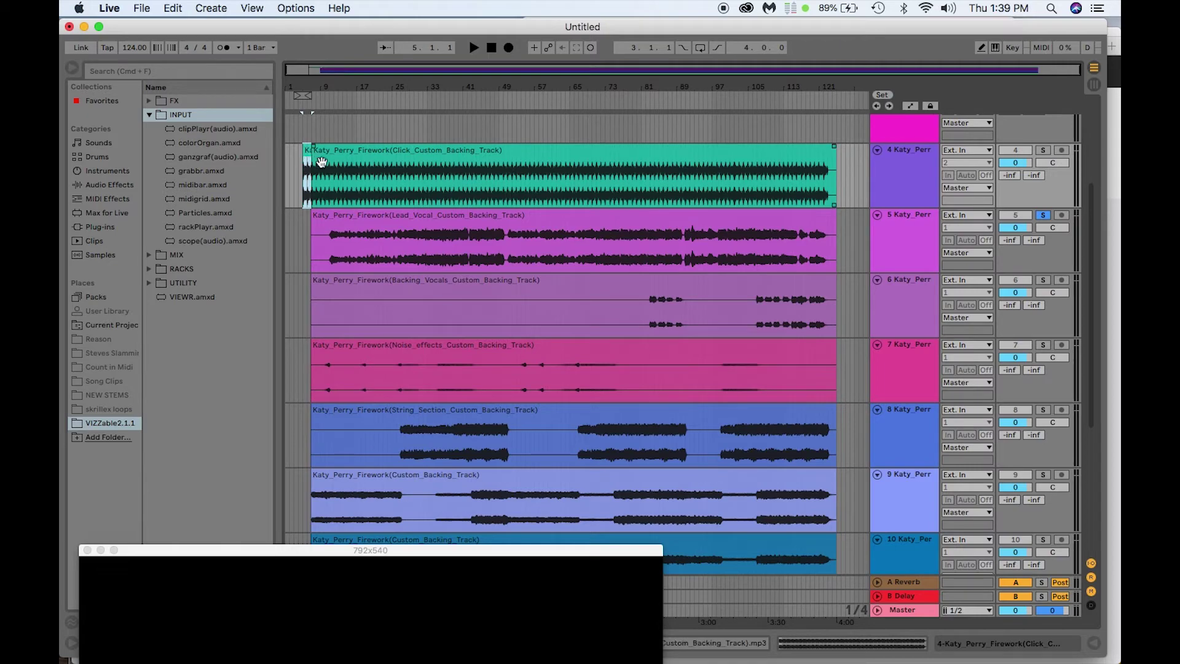
pyautogui.scroll(-10, 441, 271)
pyautogui.click(397, 355)
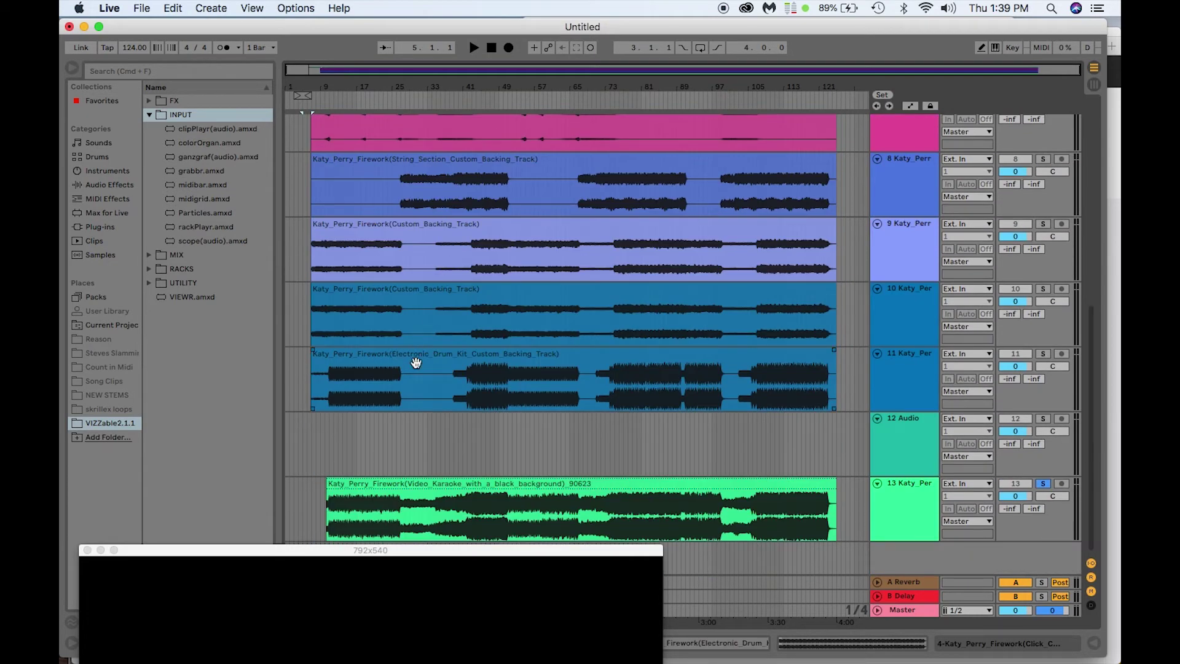
pyautogui.keyDown('shift'); pyautogui.click(412, 361); pyautogui.keyUp('shift')
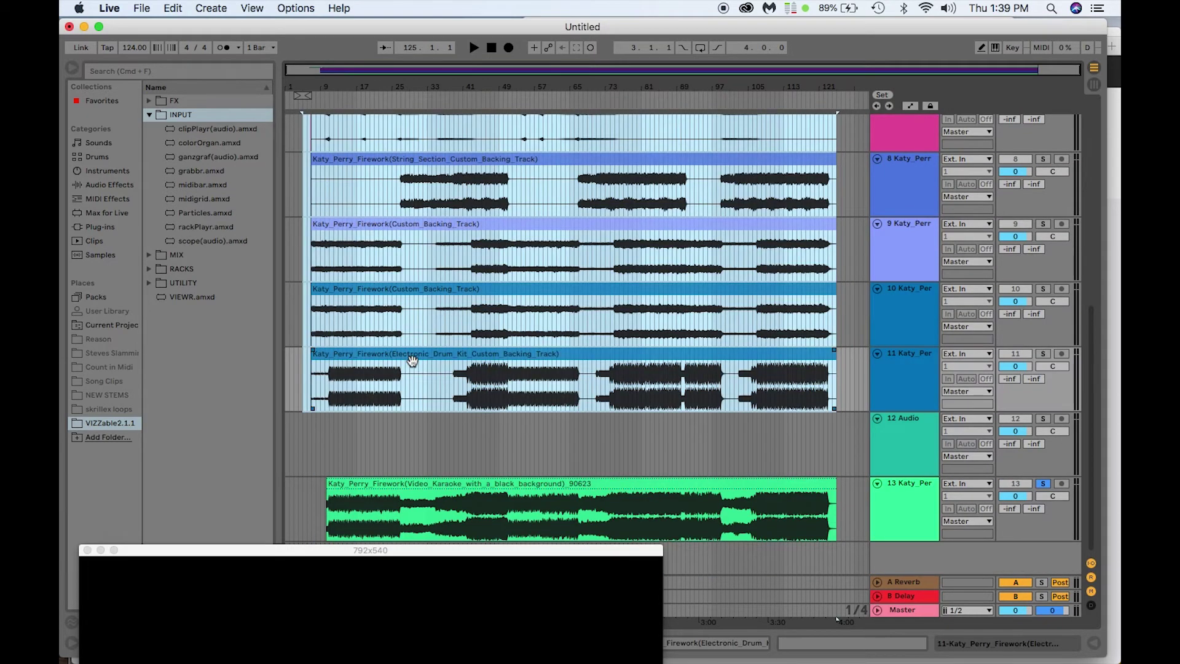
pyautogui.moveTo(306, 83); pyautogui.dragTo(308, 217)
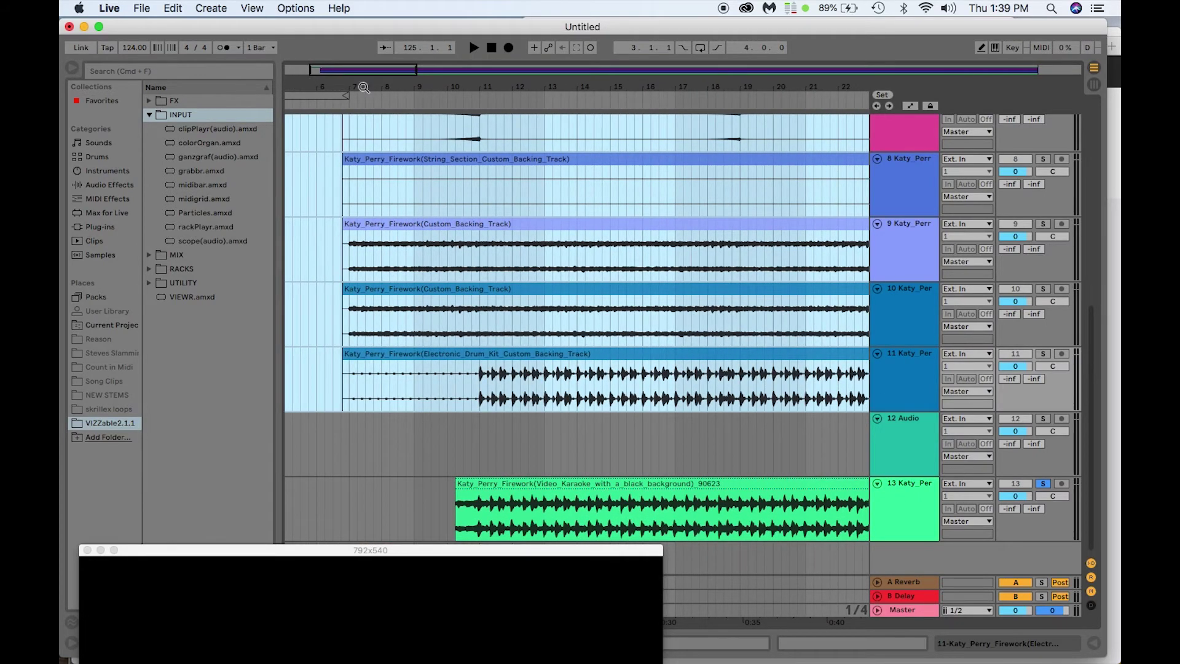
pyautogui.moveTo(367, 87); pyautogui.dragTo(368, 62)
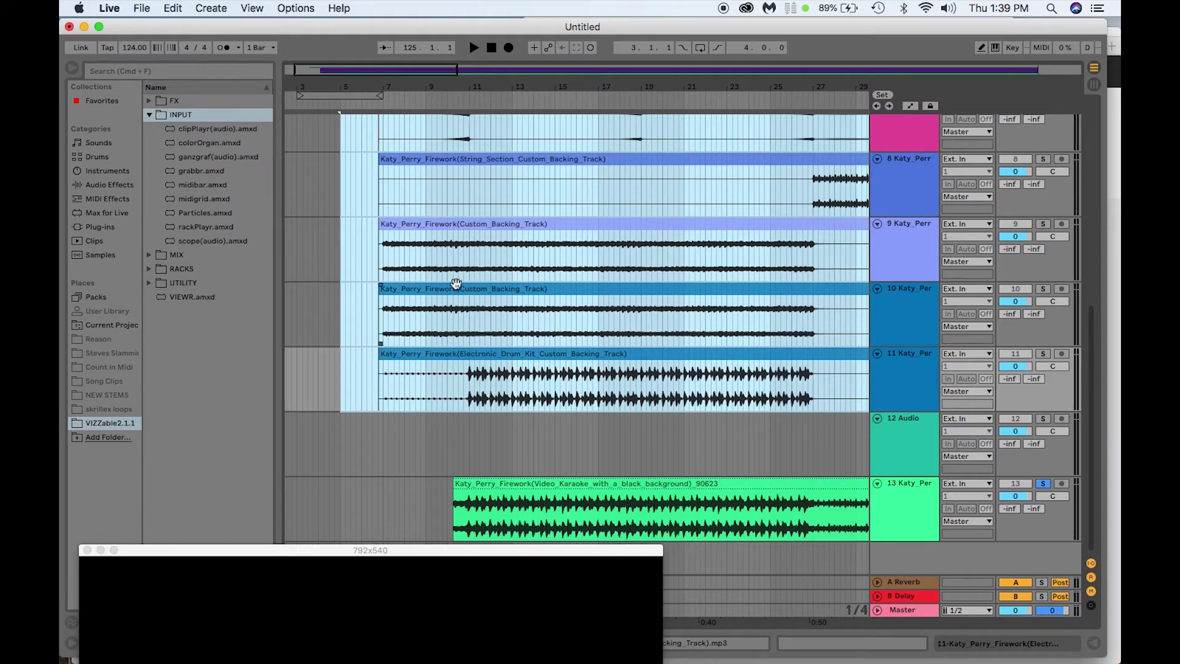
pyautogui.rightClick(441, 354)
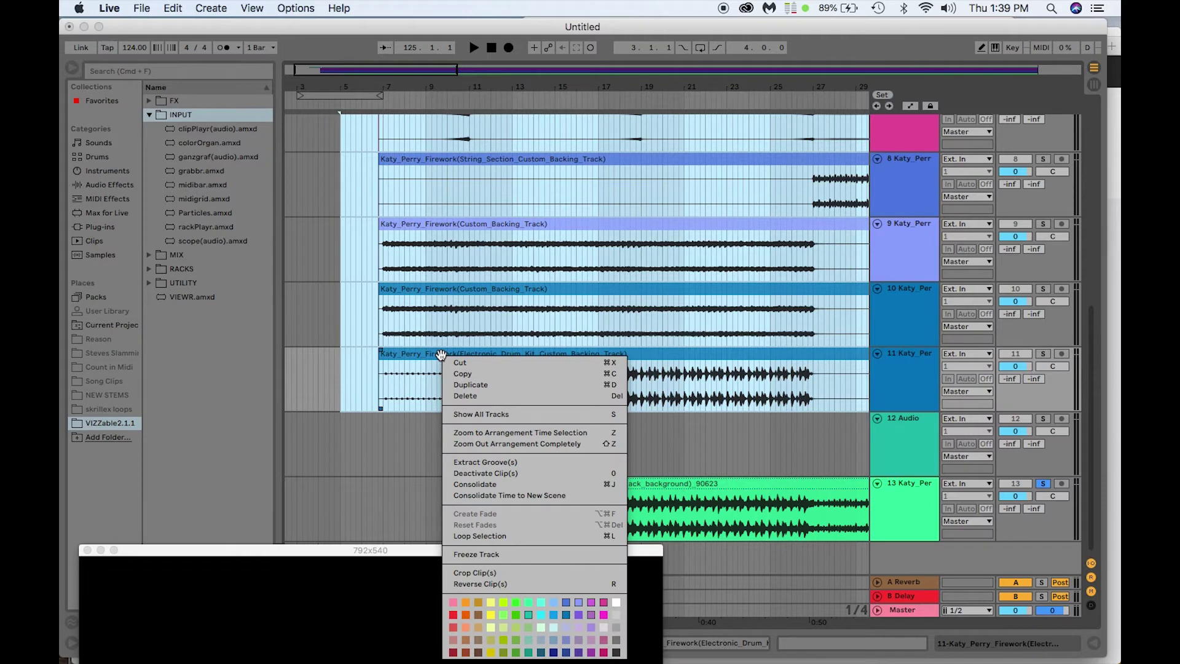
pyautogui.click(477, 485)
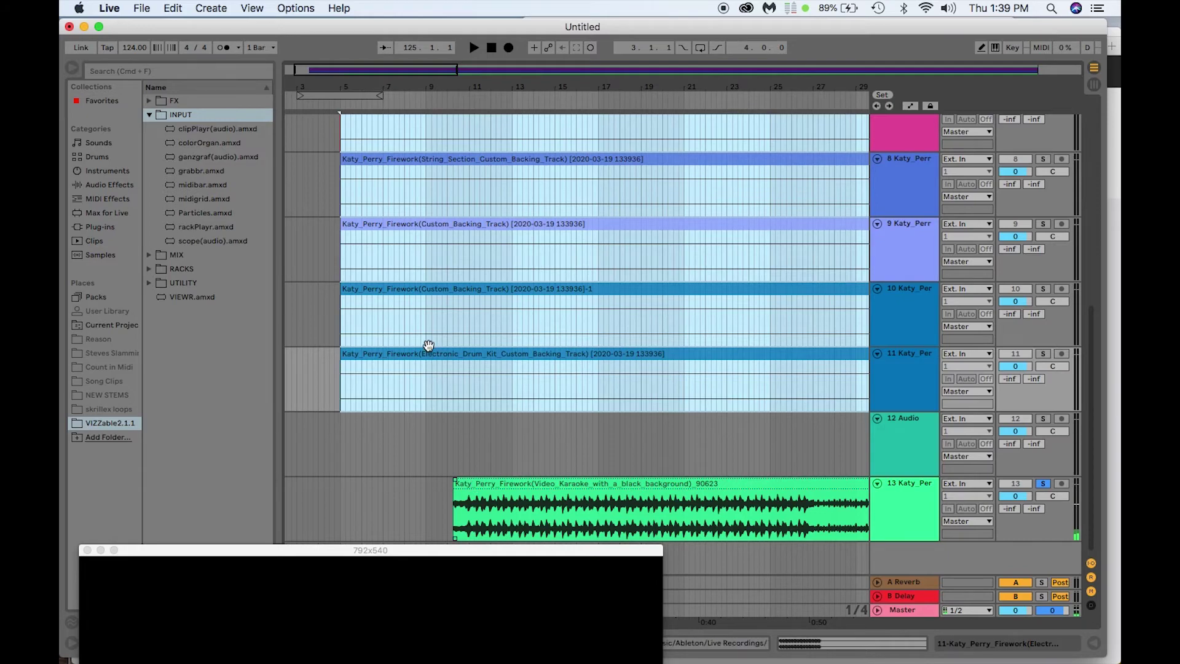
# Step: Select the range from 5.1.1 to 125.1.1 across tracks 11 to 13 and open the audio/video export settings for it
pyautogui.scroll(10, 428, 348)
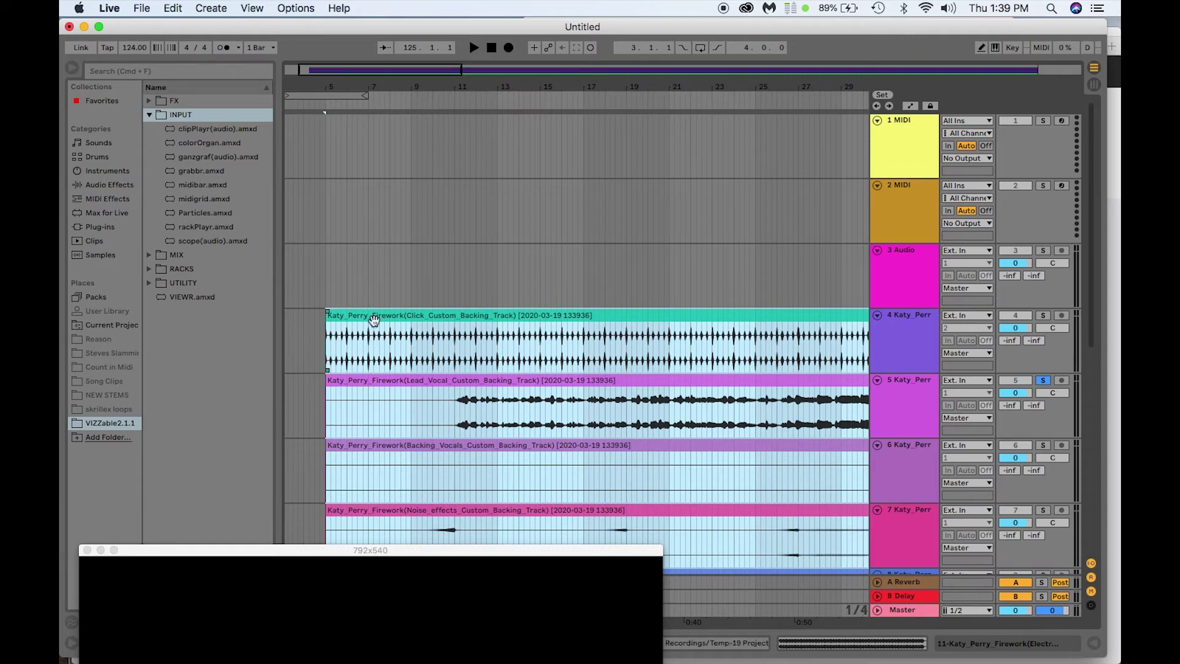
pyautogui.scroll(-10, 374, 319)
pyautogui.hscroll(-2, 373, 320)
pyautogui.scroll(-2, 374, 319)
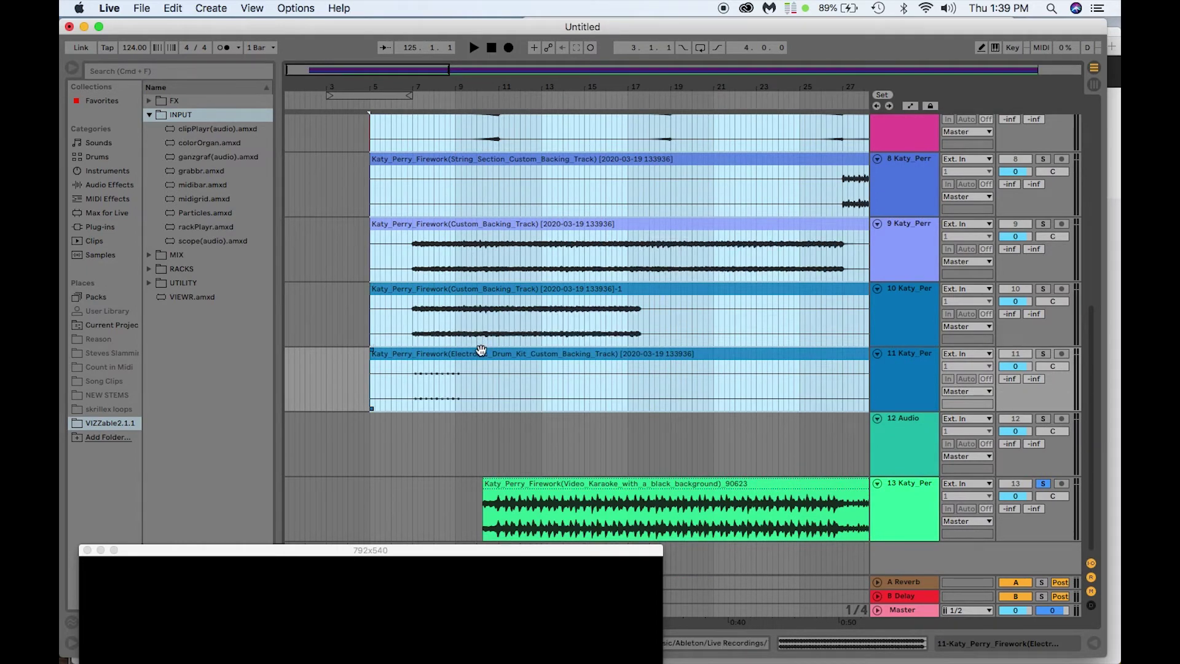
pyautogui.click(503, 480)
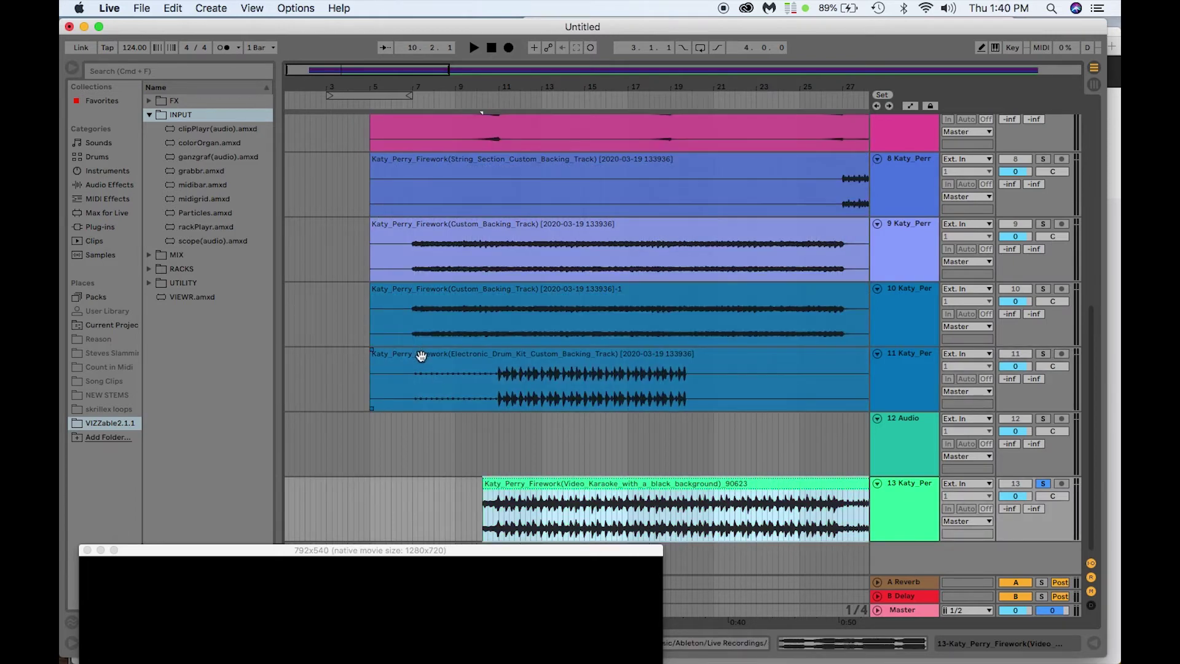
pyautogui.keyDown('shift'); pyautogui.click(401, 352); pyautogui.keyUp('shift')
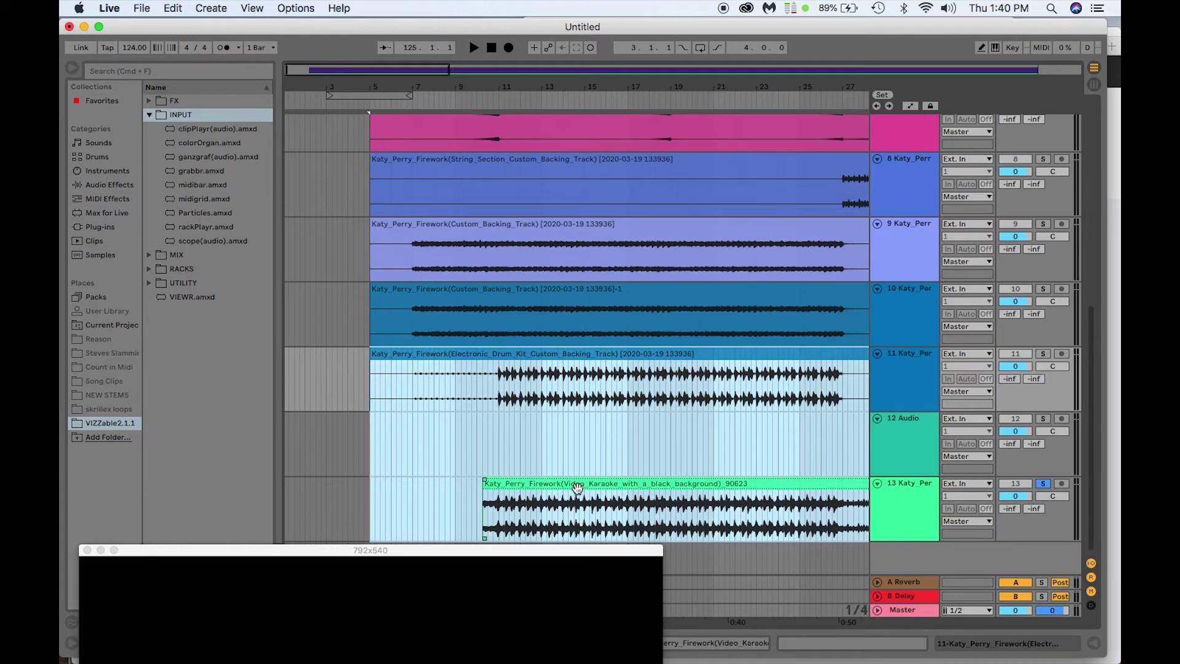
pyautogui.click(143, 8)
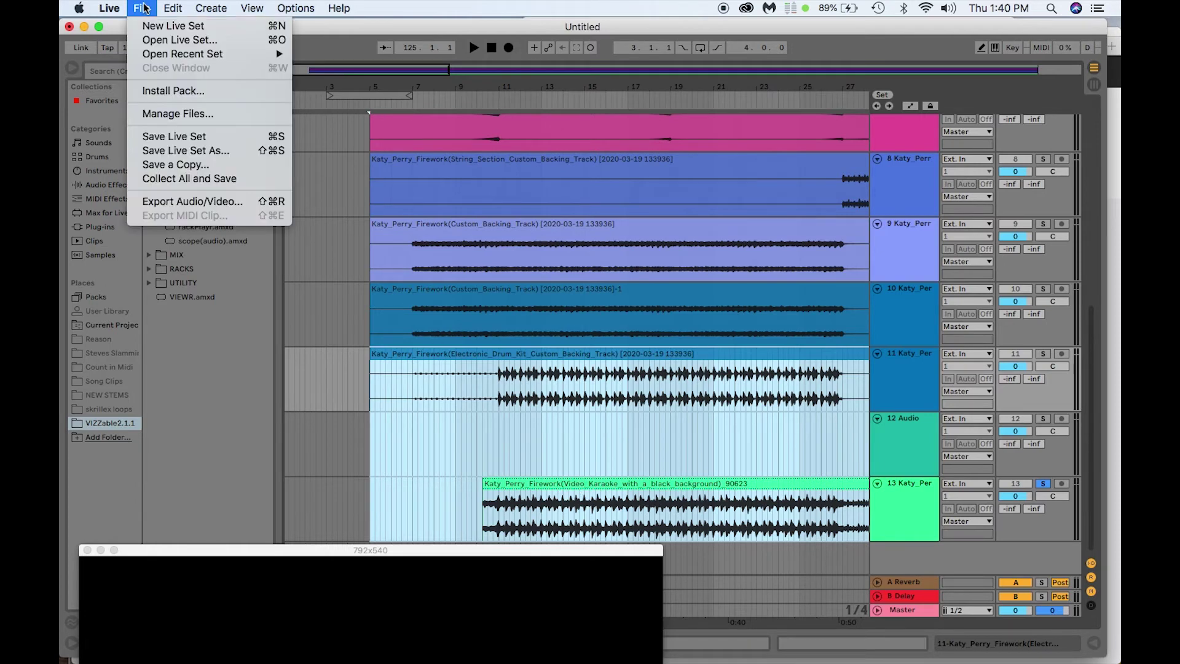
pyautogui.click(164, 202)
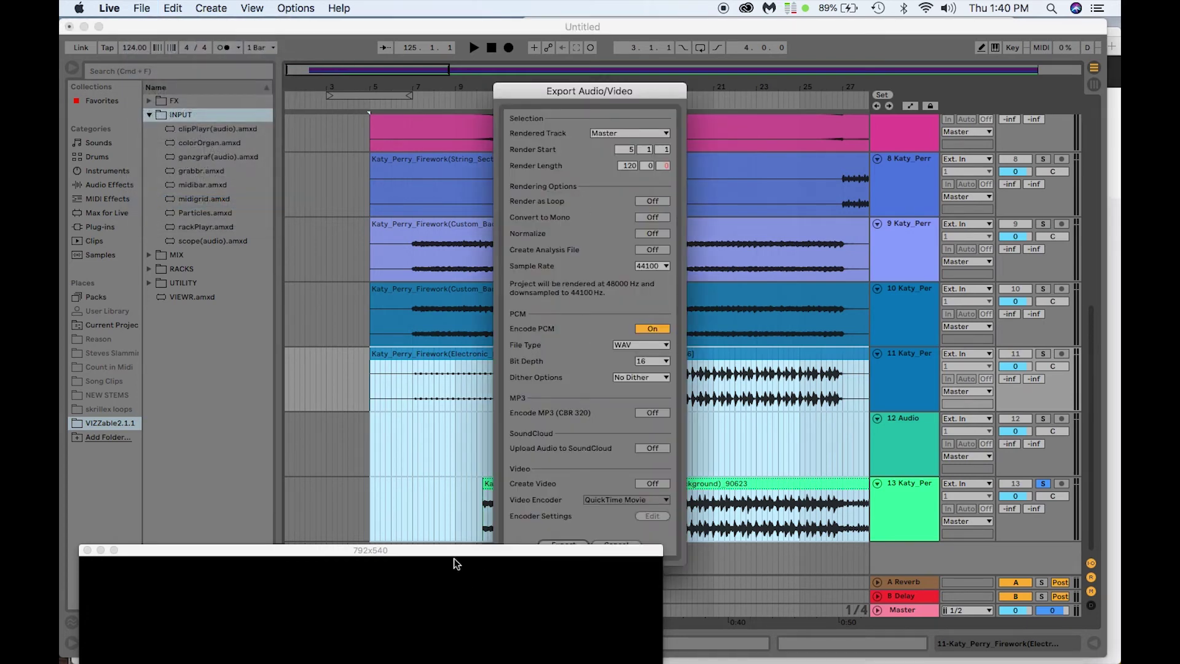
# Step: Move the video window off the export settings, enable video creation with the QuickTime Movie encoder, and accept its H.264 movie settings
pyautogui.moveTo(449, 551); pyautogui.dragTo(249, 484)
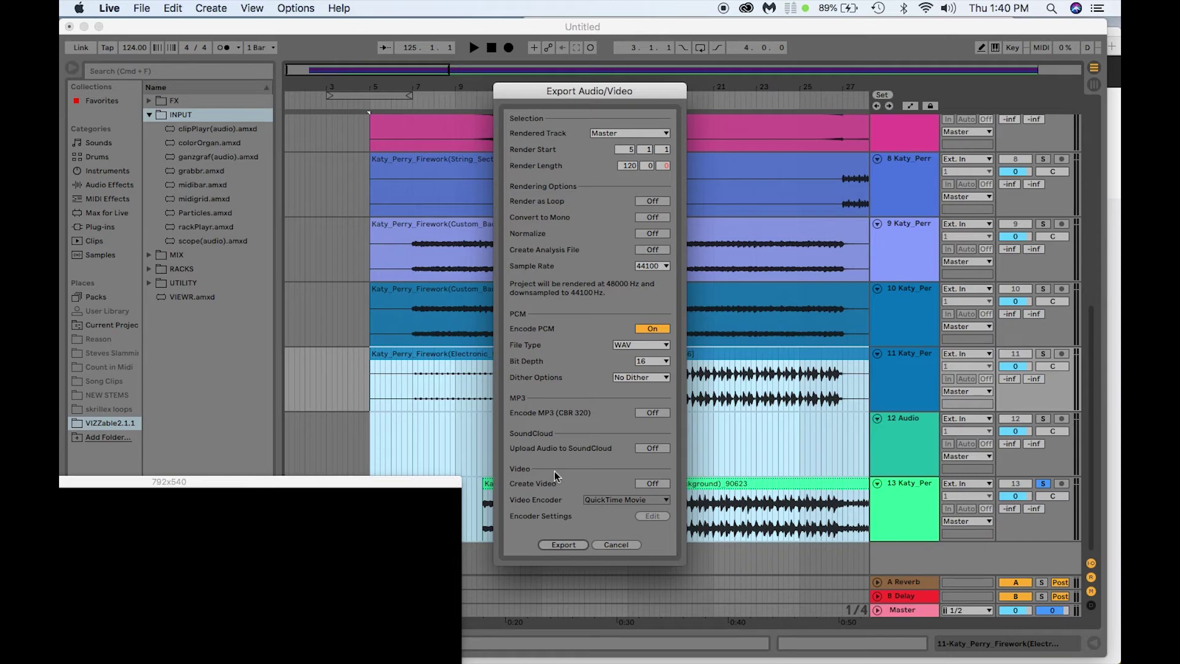
pyautogui.click(655, 483)
pyautogui.click(618, 499)
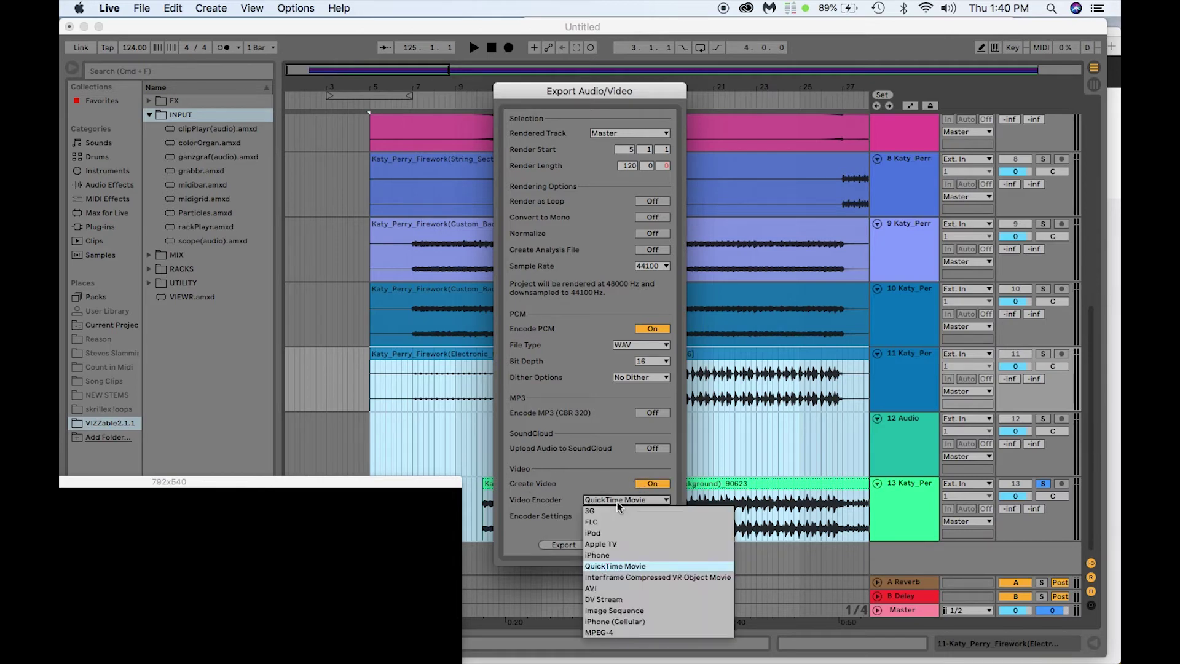
pyautogui.click(547, 515)
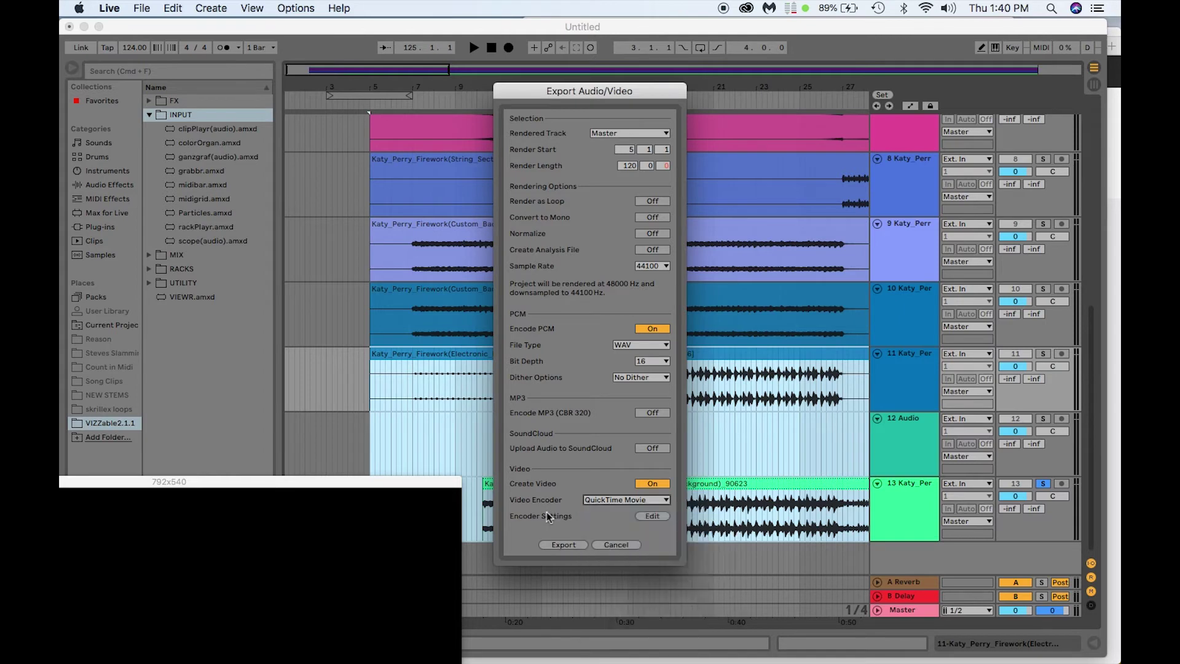
pyautogui.click(653, 516)
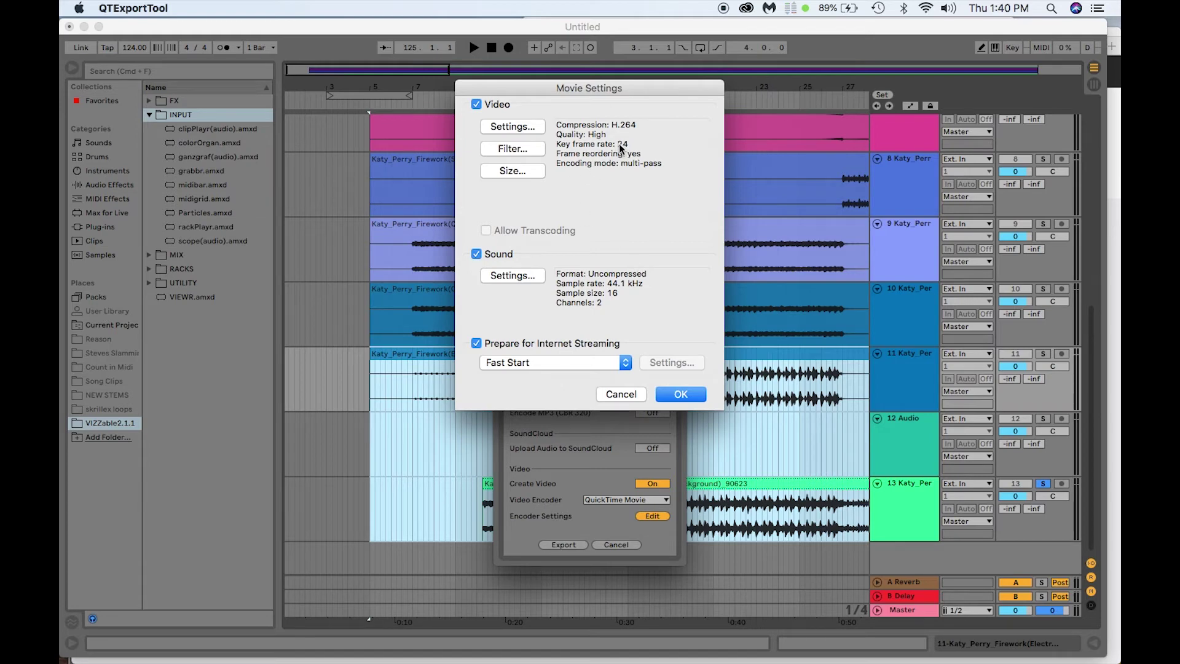
pyautogui.click(676, 395)
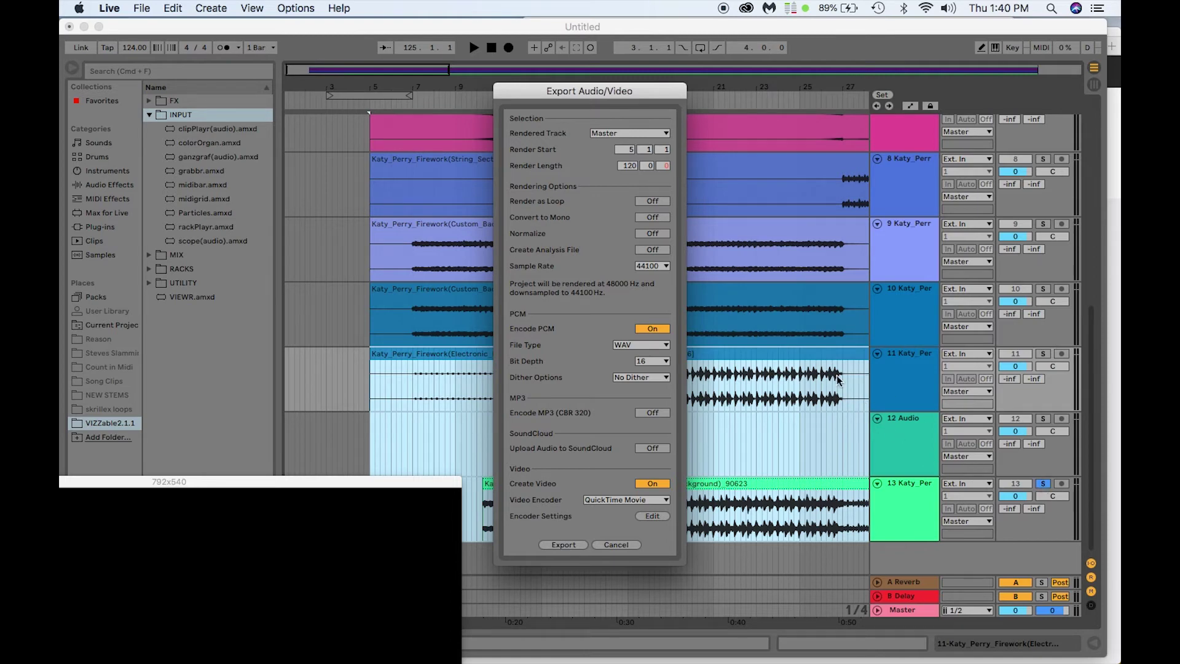
# Step: Export the selected range to the Desktop with the file name Firework - Export
pyautogui.click(559, 542)
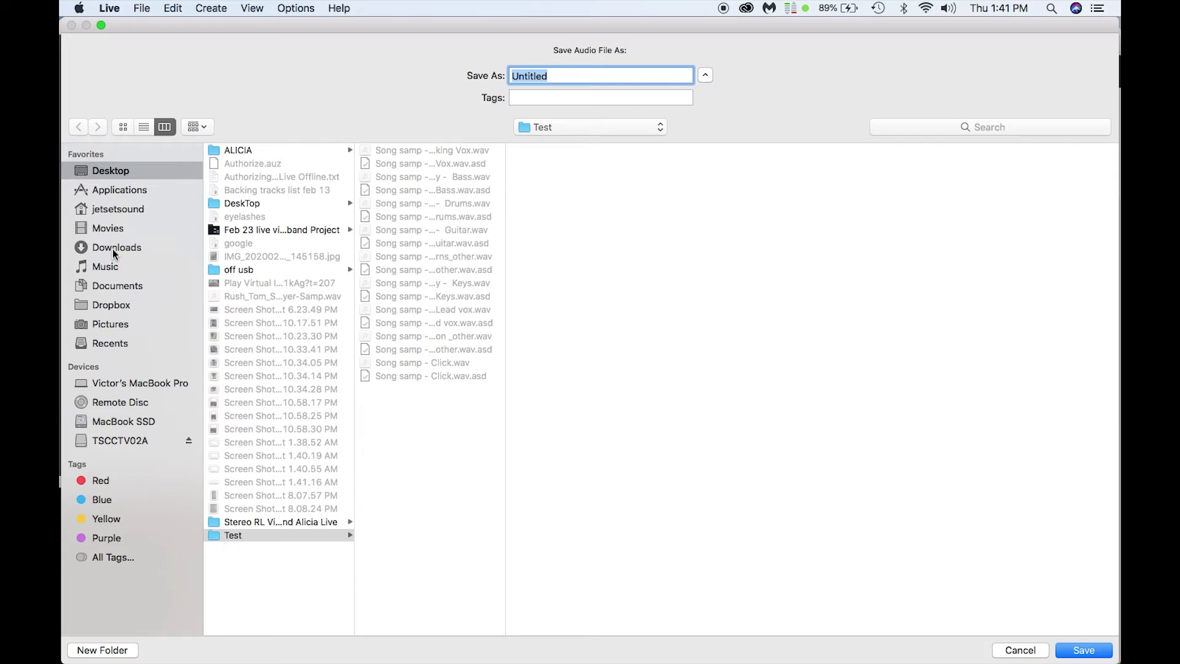
pyautogui.click(109, 171)
pyautogui.click(547, 76)
pyautogui.moveTo(547, 76); pyautogui.dragTo(501, 71)
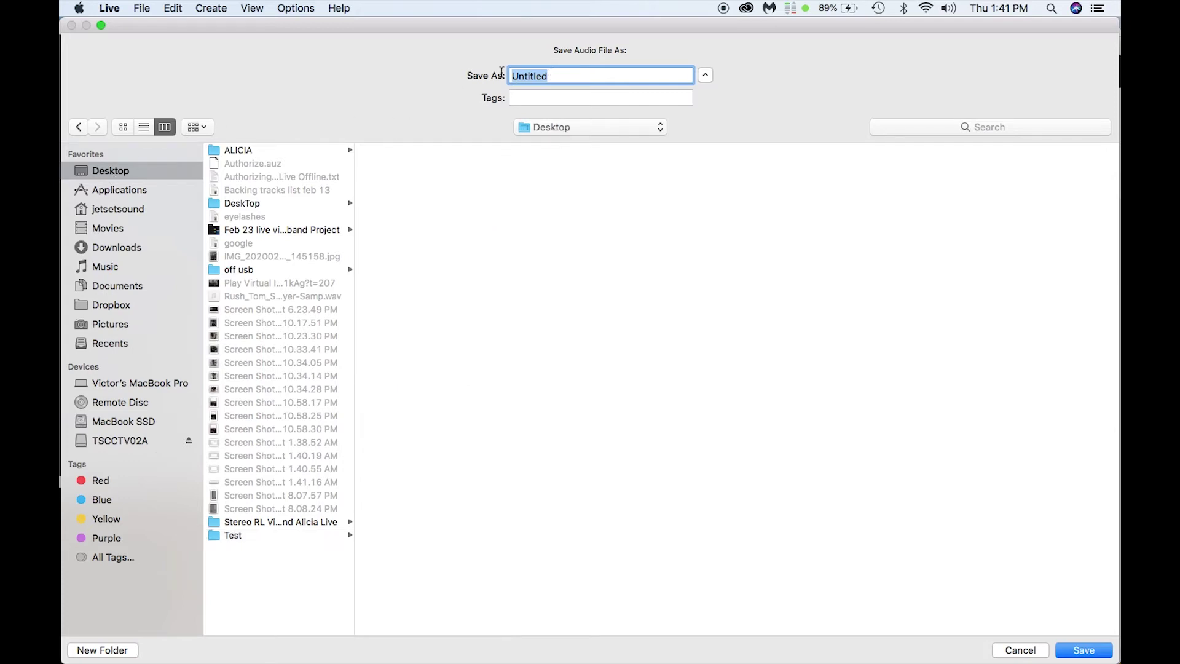
pyautogui.write('Farewpork')
pyautogui.click(1089, 654)
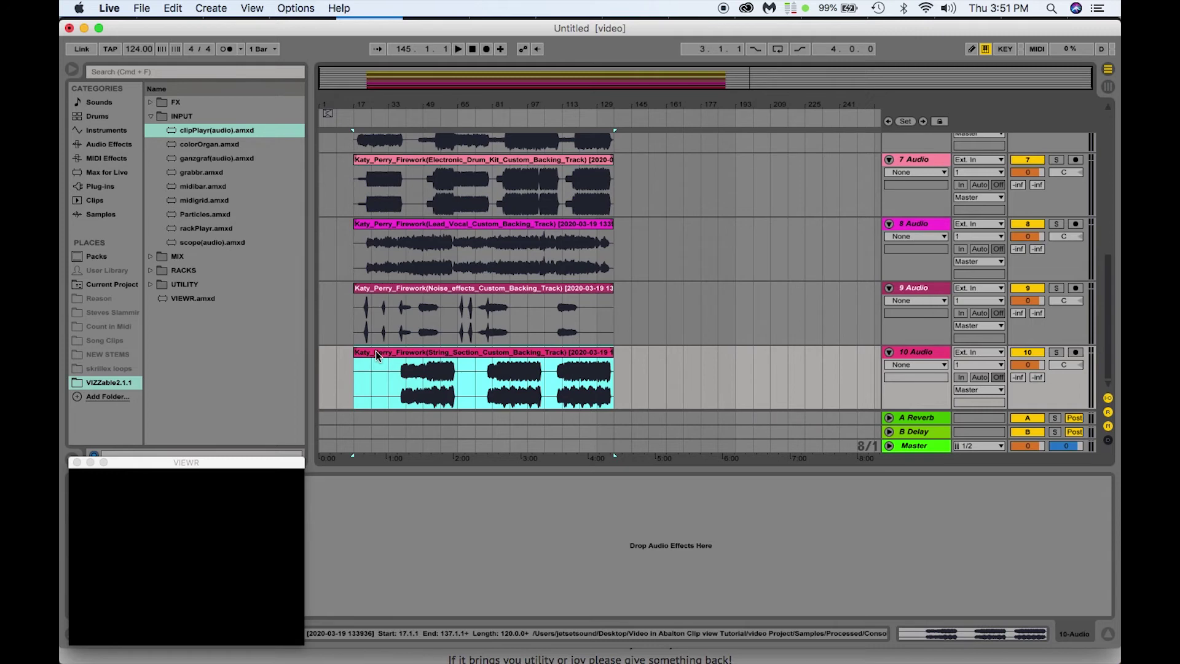
# Step: Move all the Firework clips on audio tracks 3 to 10 from the Arrangement into the first scene in Session View
pyautogui.scroll(10, 377, 355)
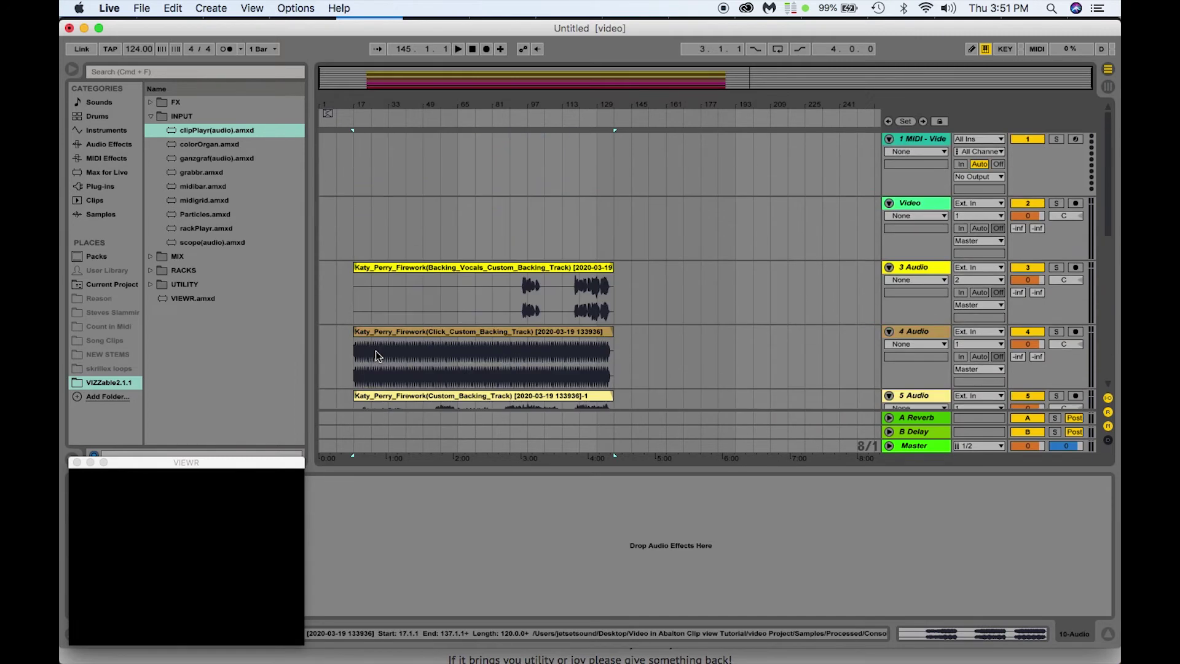
pyautogui.click(380, 266)
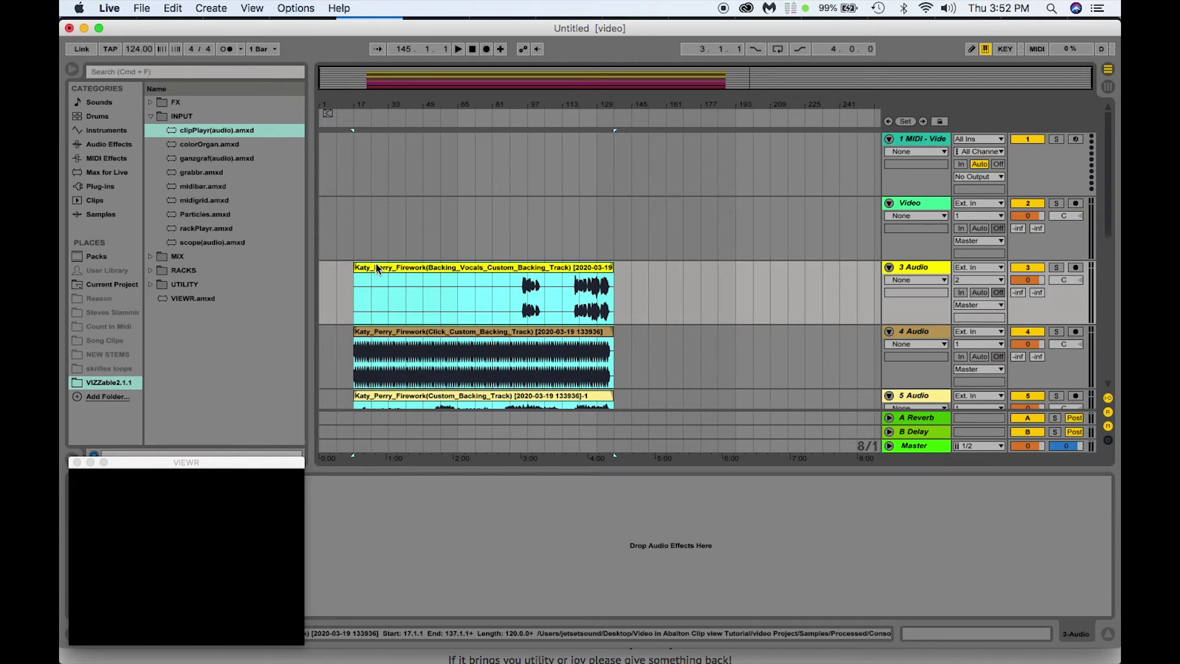
pyautogui.click(379, 266)
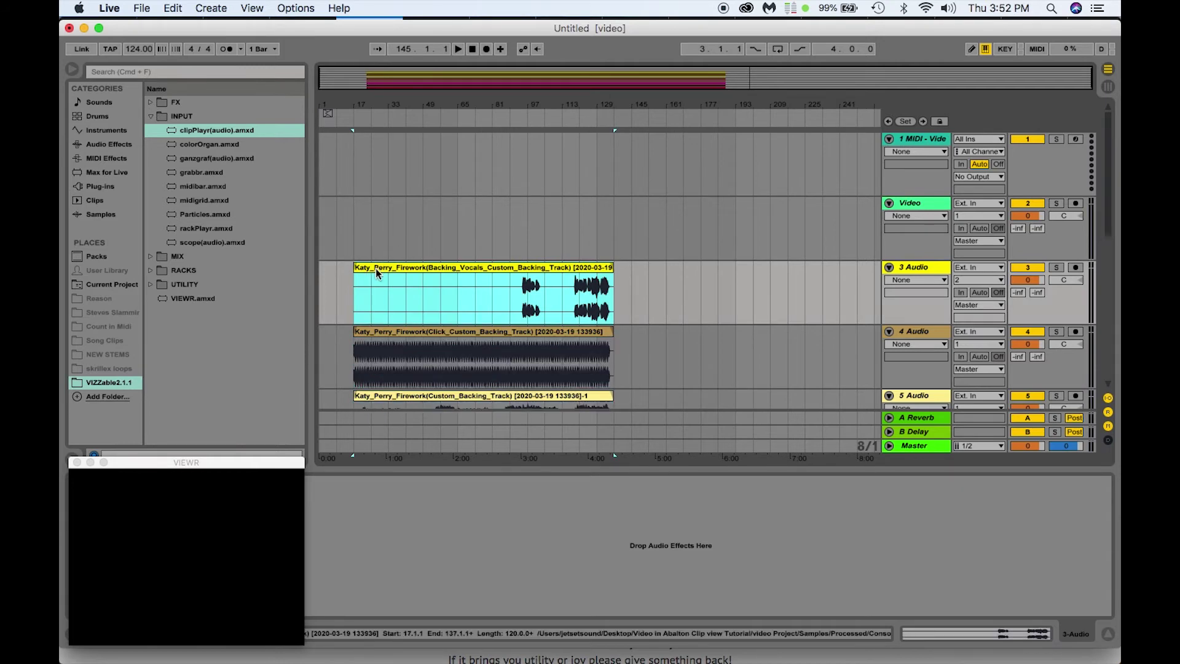
pyautogui.scroll(-3, 376, 272)
pyautogui.scroll(-5, 378, 275)
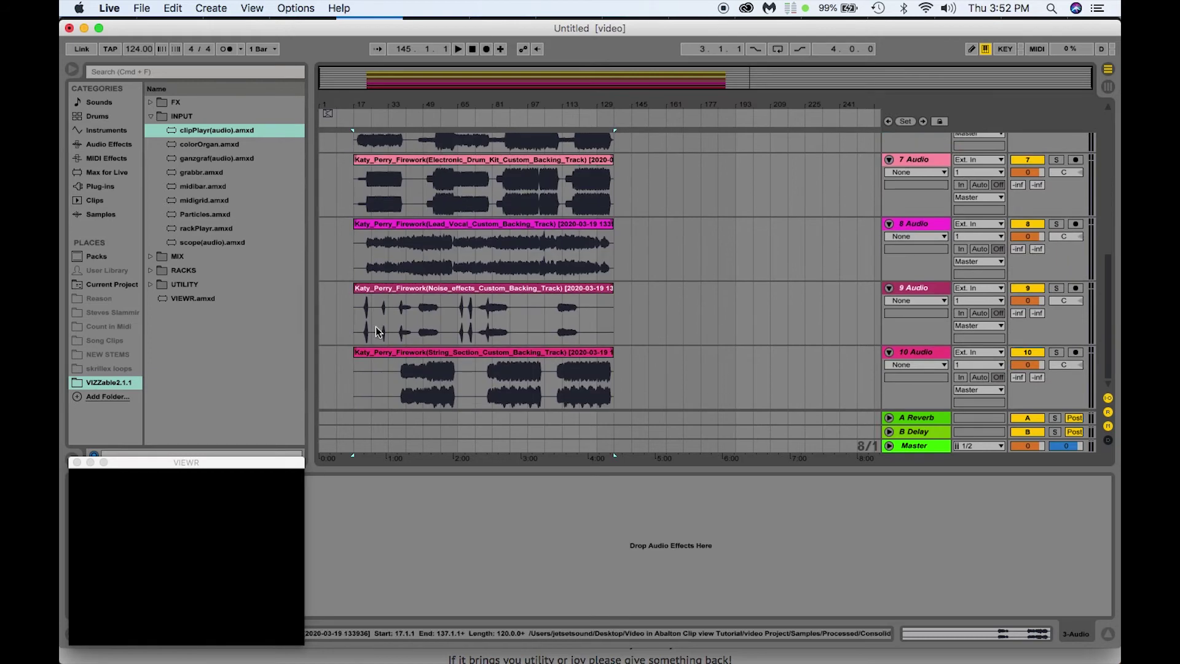
pyautogui.keyDown('shift'); pyautogui.click(379, 361); pyautogui.keyUp('shift')
pyautogui.scroll(6, 378, 332)
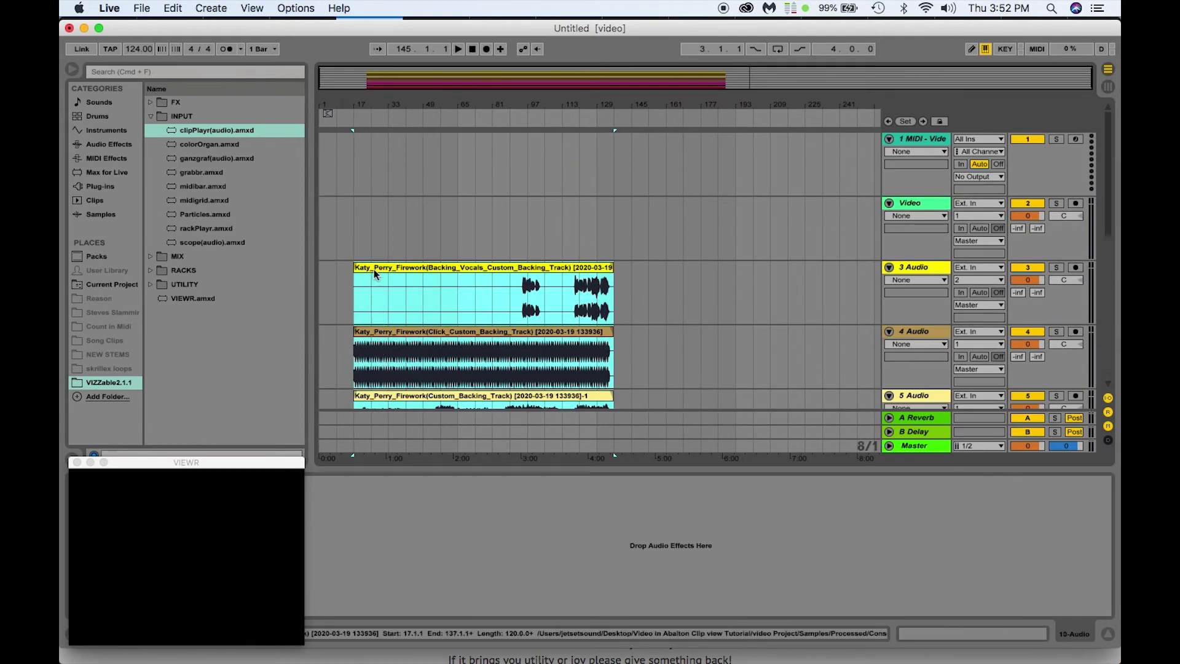
pyautogui.moveTo(376, 267); pyautogui.dragTo(499, 94)
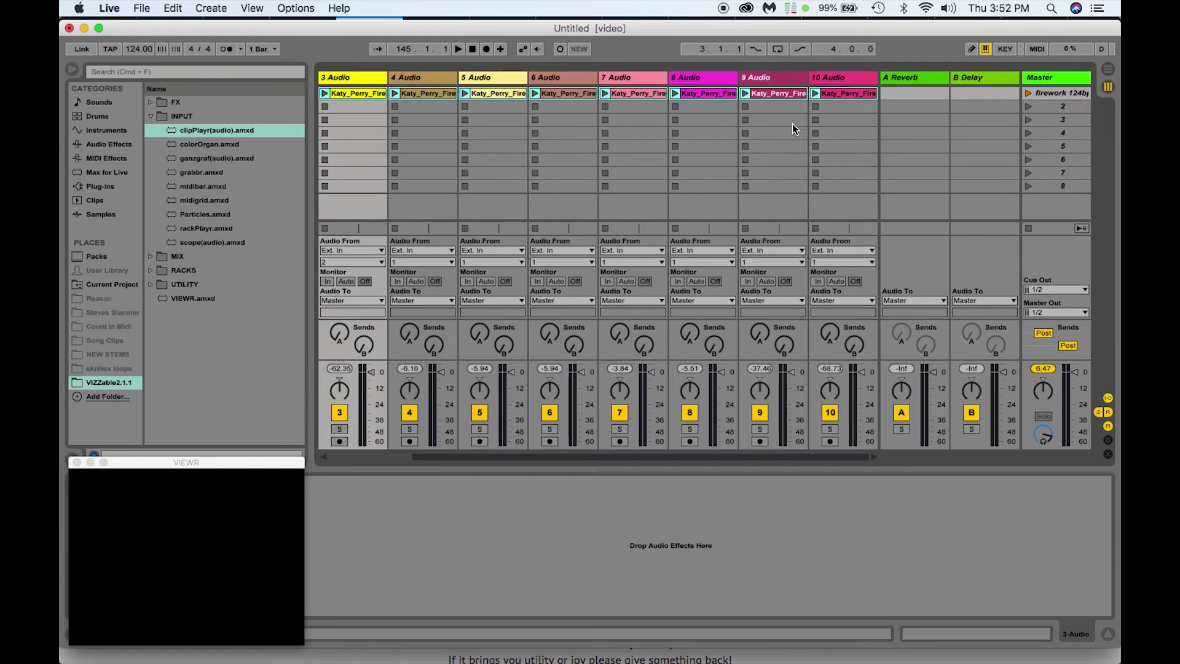
# Step: Place Firework Text.mov from the Video in Abalton Clip view Tutorial folder into the first clip slot of the Video track
pyautogui.hscroll(-2, 670, 145)
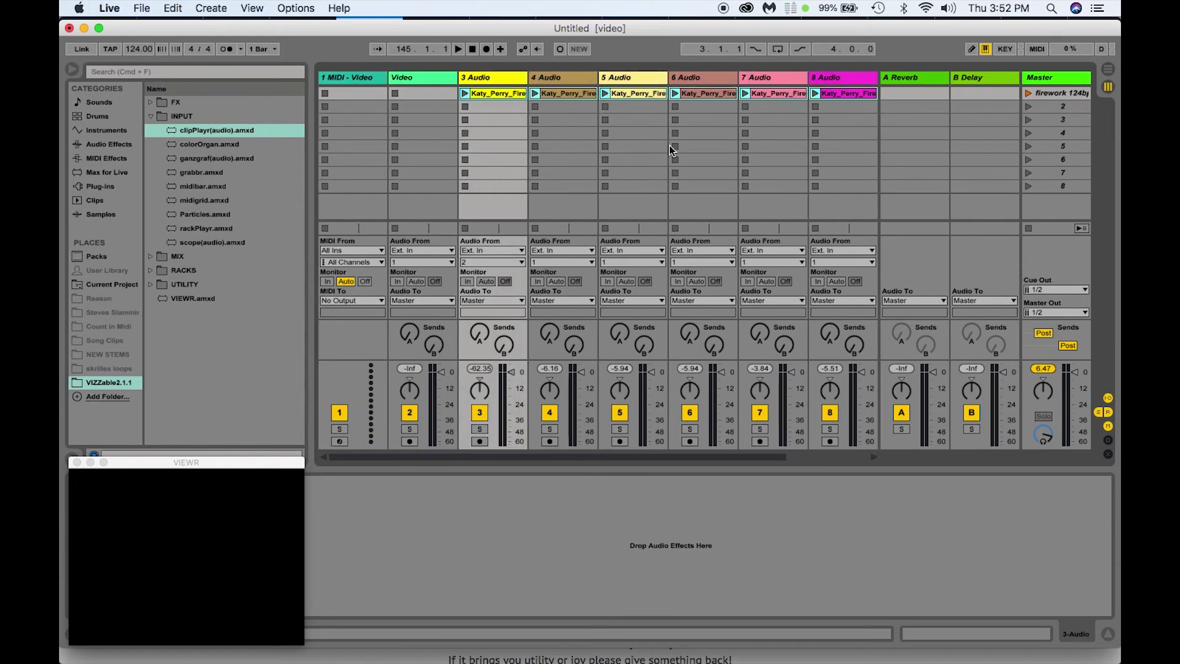
pyautogui.click(417, 92)
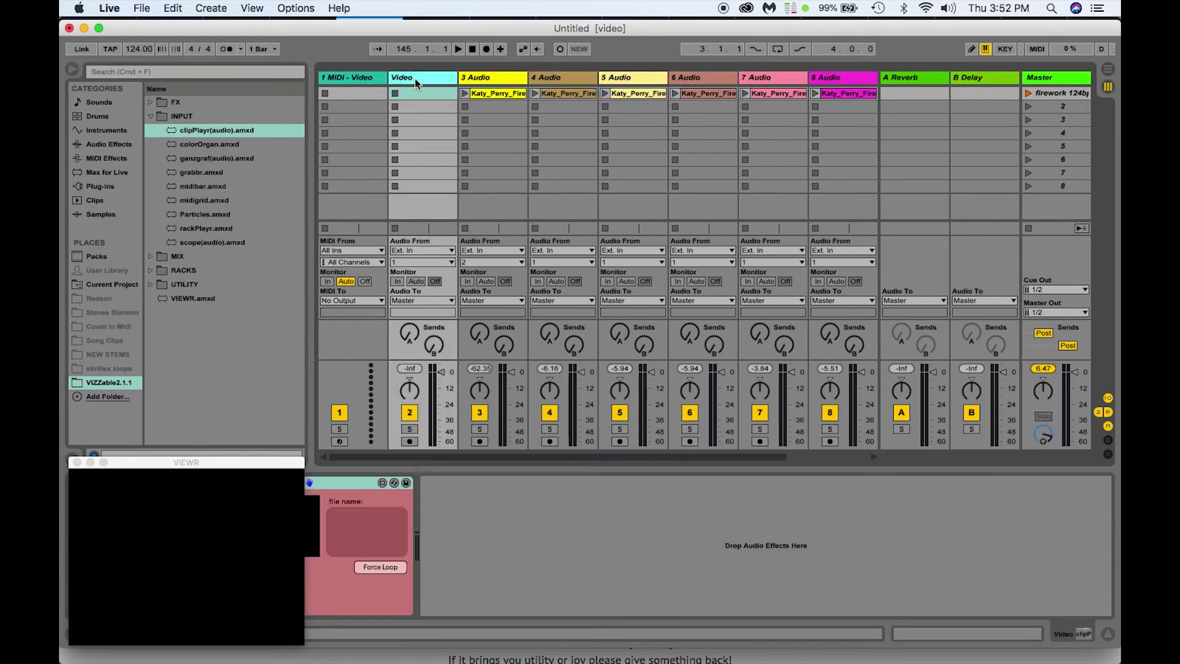
pyautogui.click(307, 650)
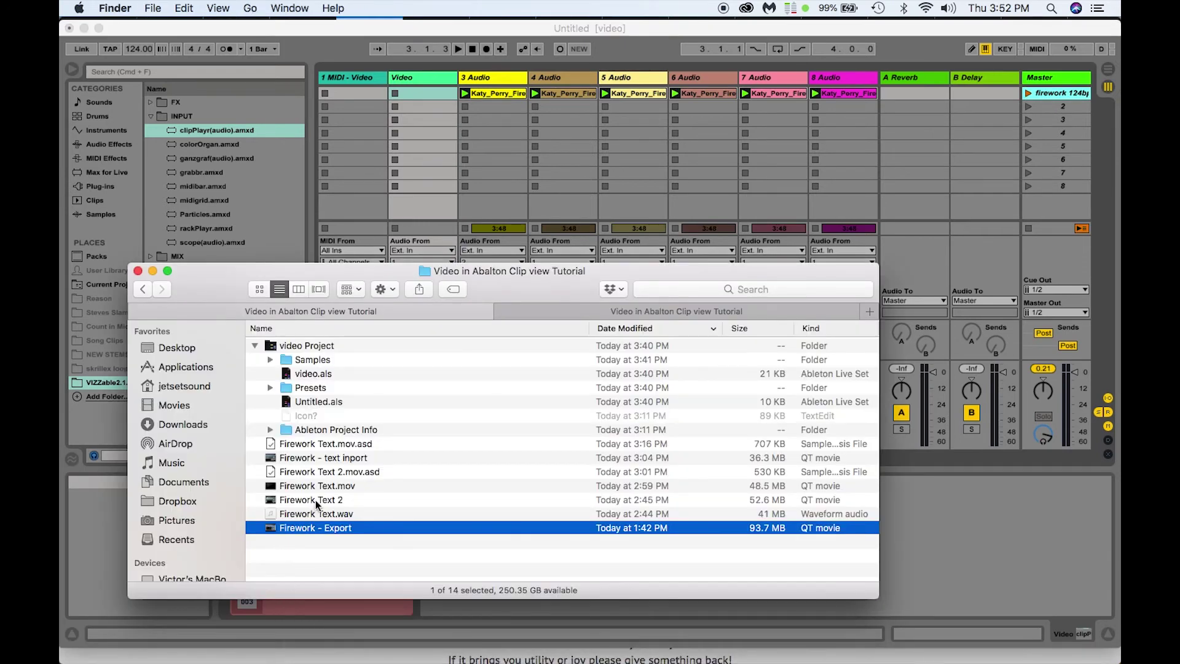
pyautogui.click(270, 488)
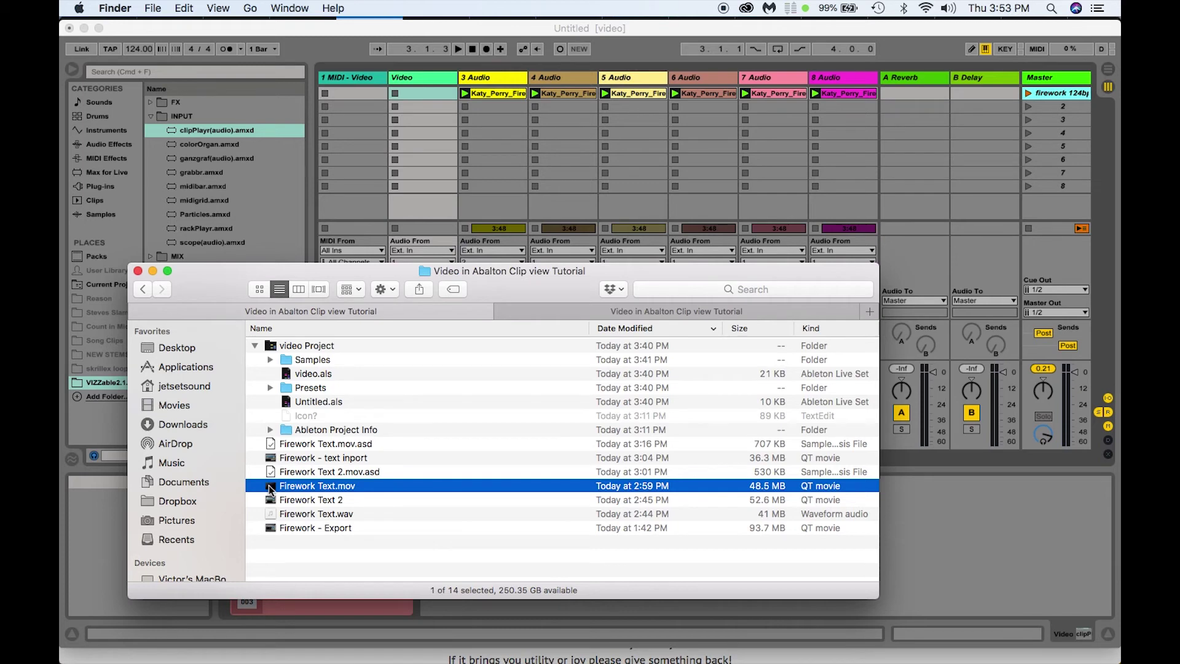
pyautogui.moveTo(271, 488); pyautogui.dragTo(415, 102)
pyautogui.click(722, 365)
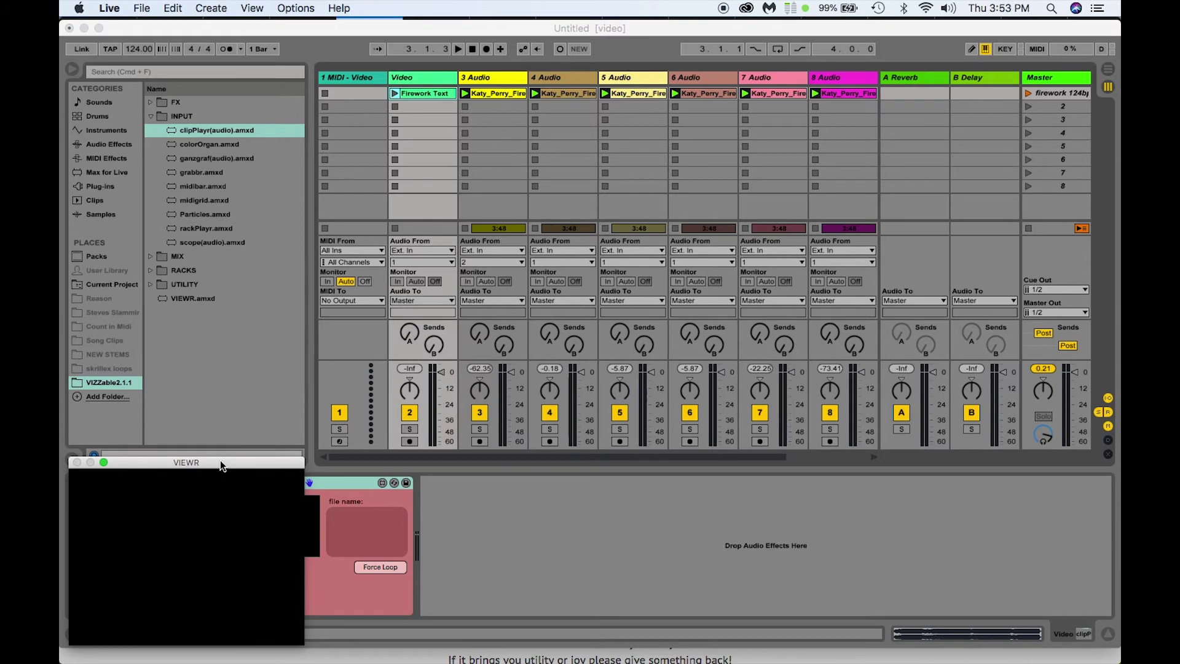
# Step: Move the video window off the devices and set the VIEWR source on the 1 MIDI - Video track to 003| clipPlayr(audio)
pyautogui.moveTo(208, 467); pyautogui.dragTo(706, 426)
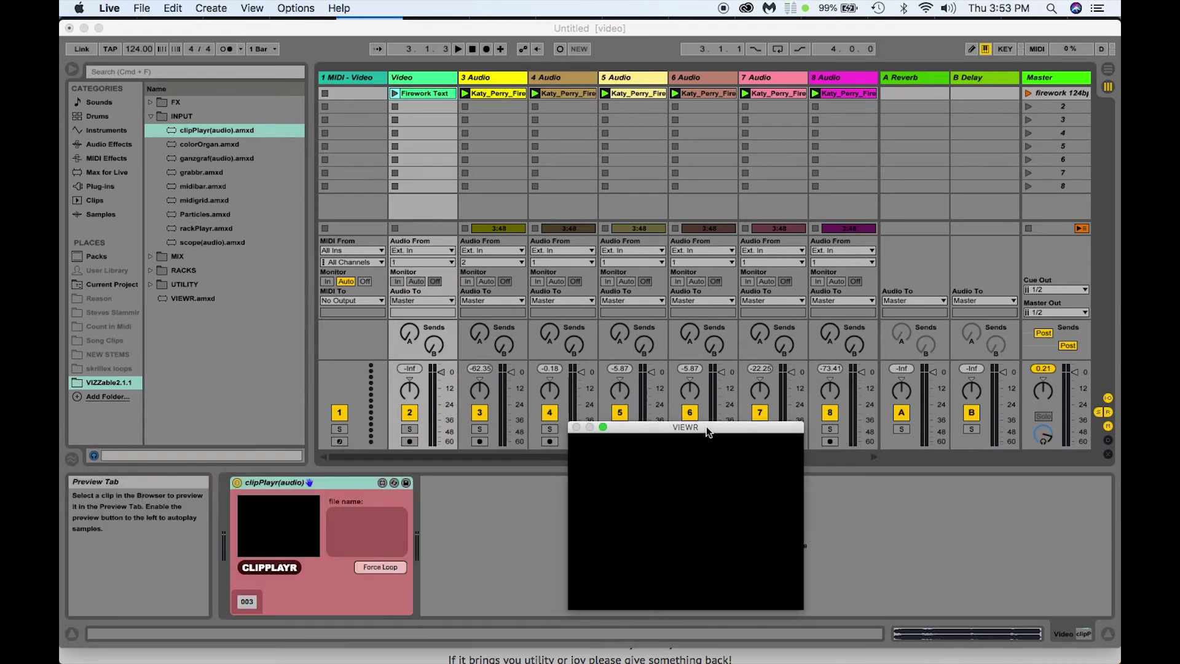
pyautogui.click(354, 80)
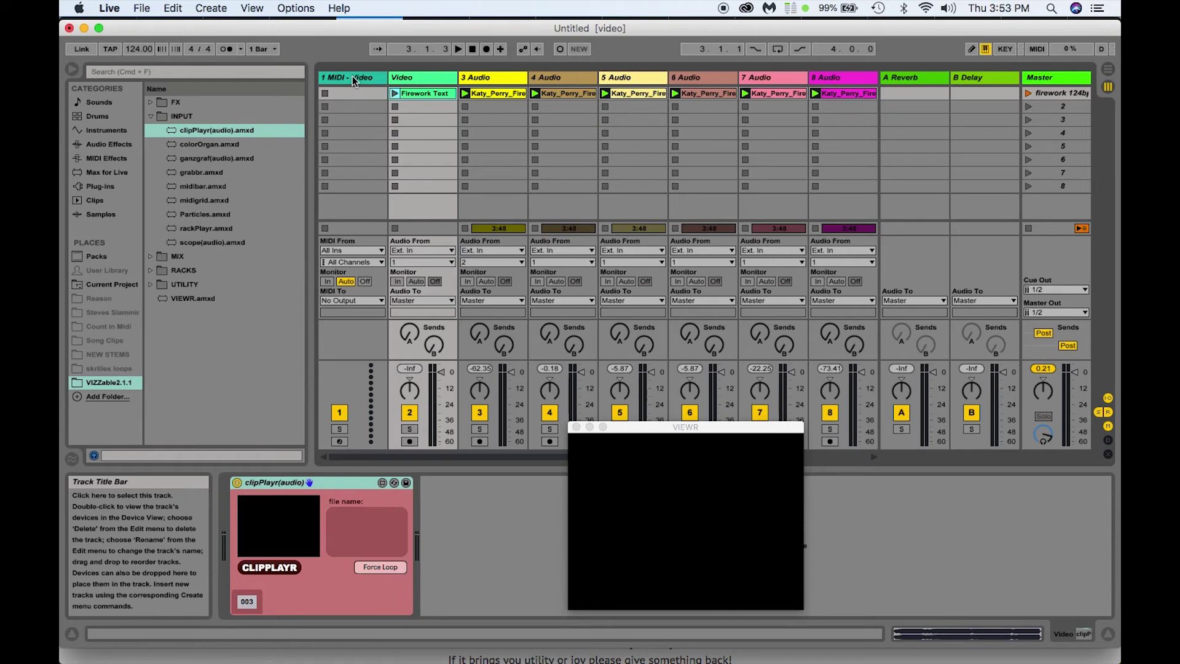
pyautogui.click(355, 80)
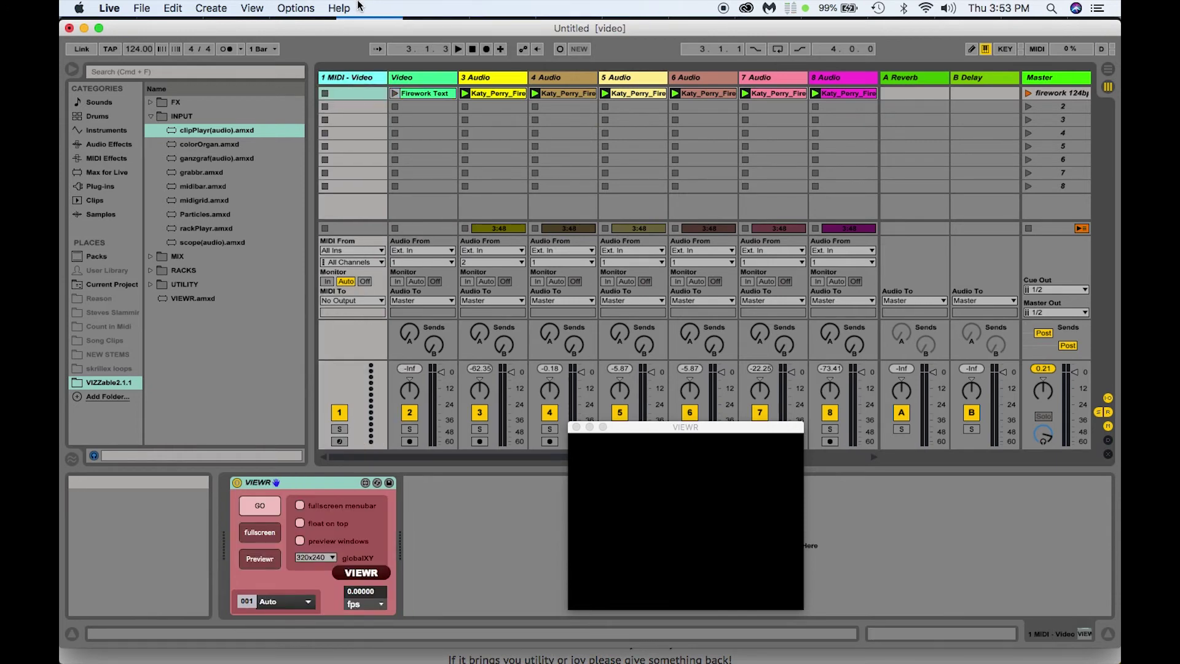
pyautogui.click(292, 605)
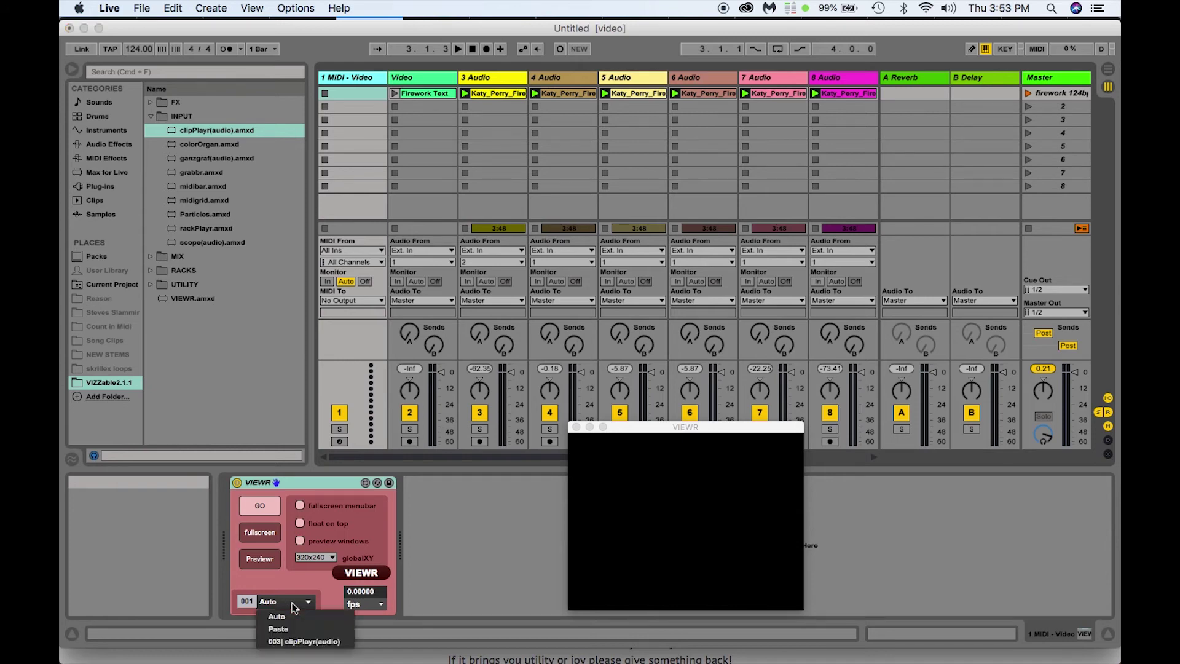
pyautogui.click(305, 642)
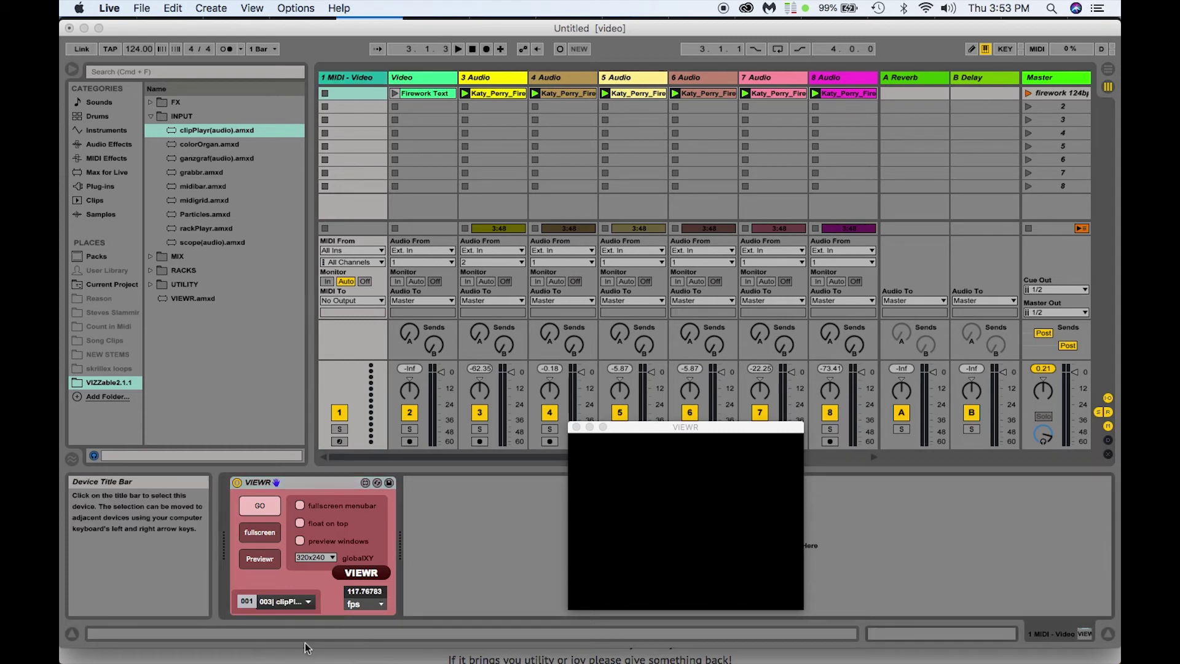
pyautogui.click(422, 76)
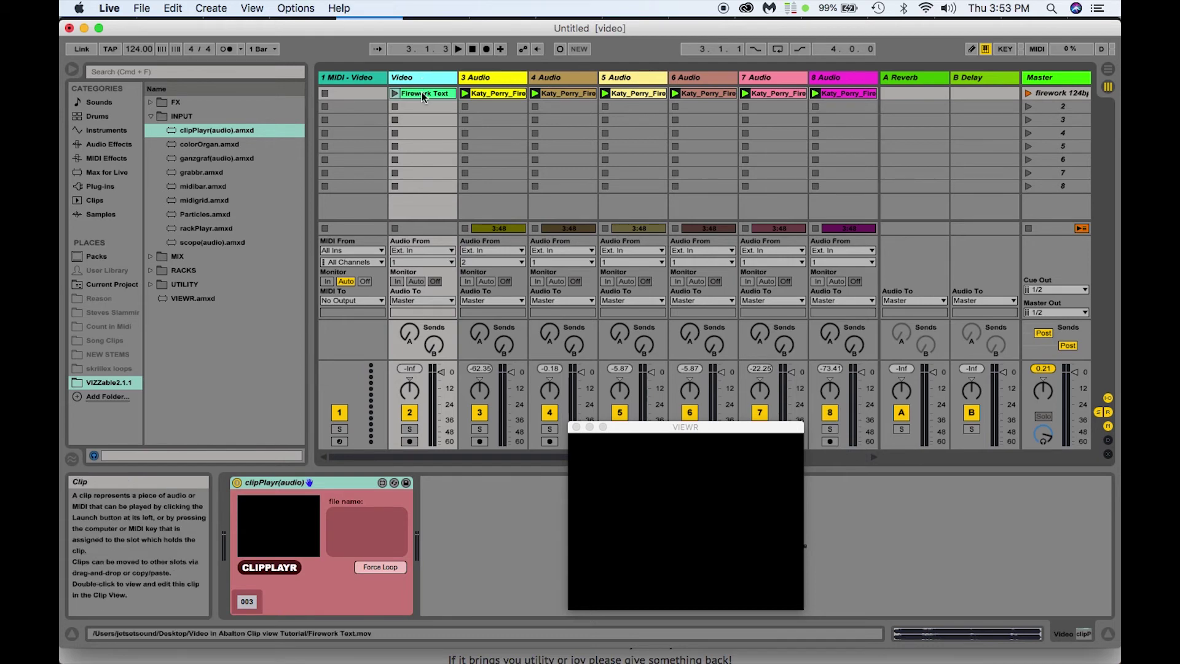
pyautogui.click(364, 79)
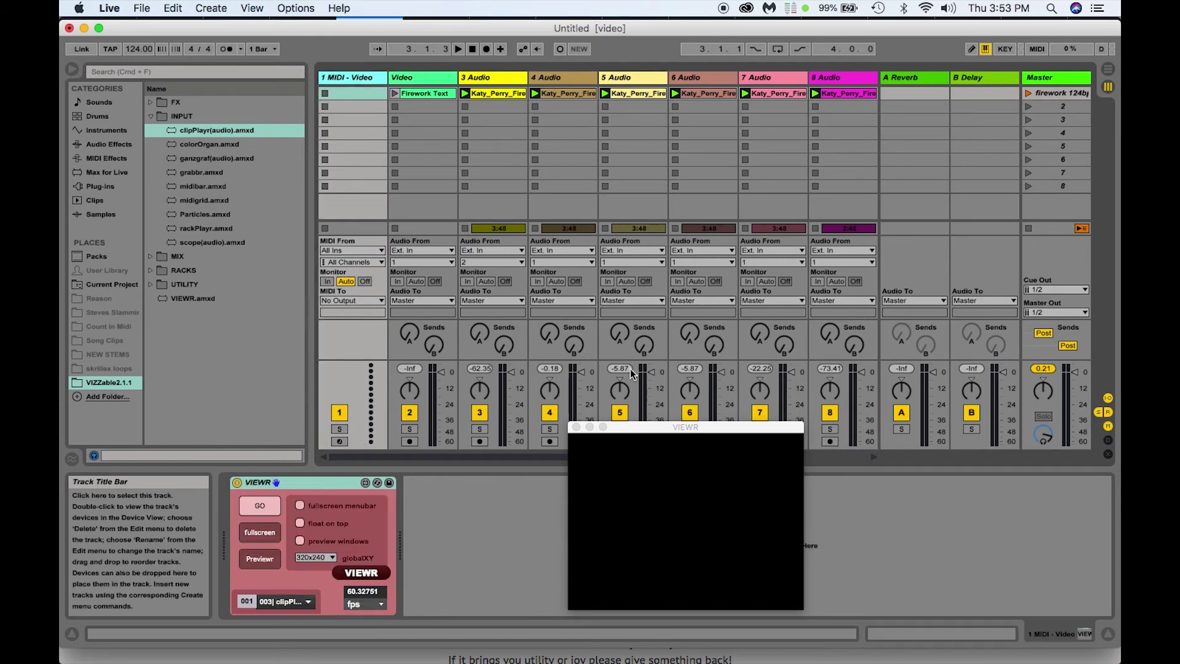
# Step: Set the VIEWR output resolution to 1280x720 and move the video window clear of the device
pyautogui.click(670, 429)
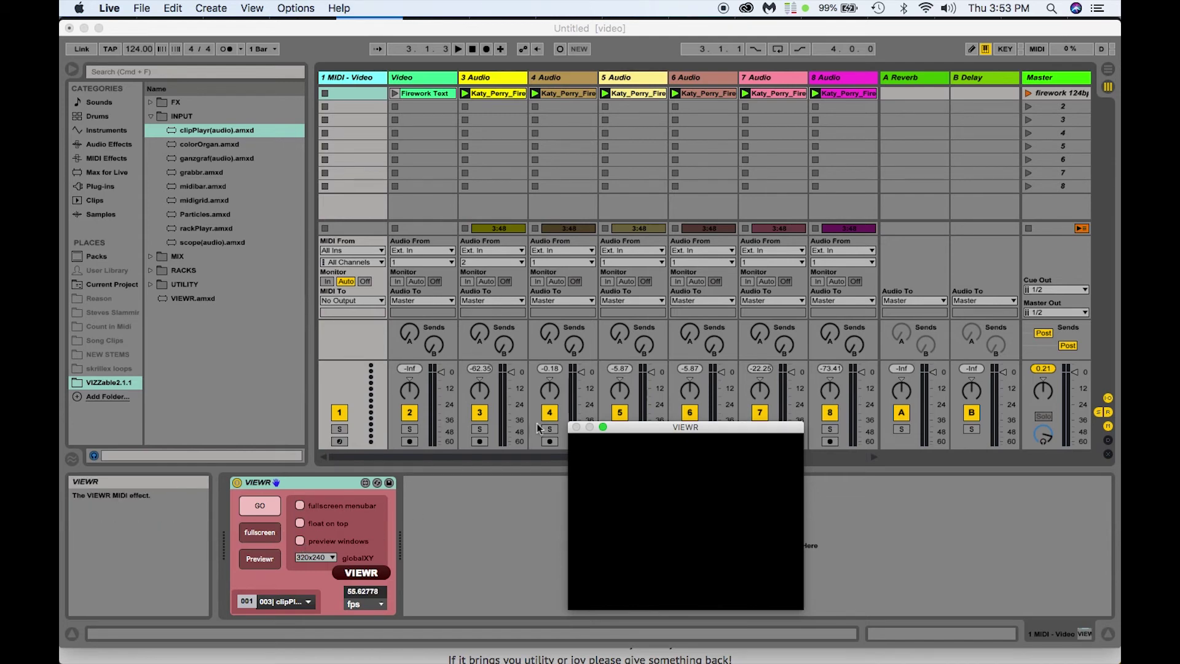
pyautogui.moveTo(661, 422); pyautogui.dragTo(276, 176)
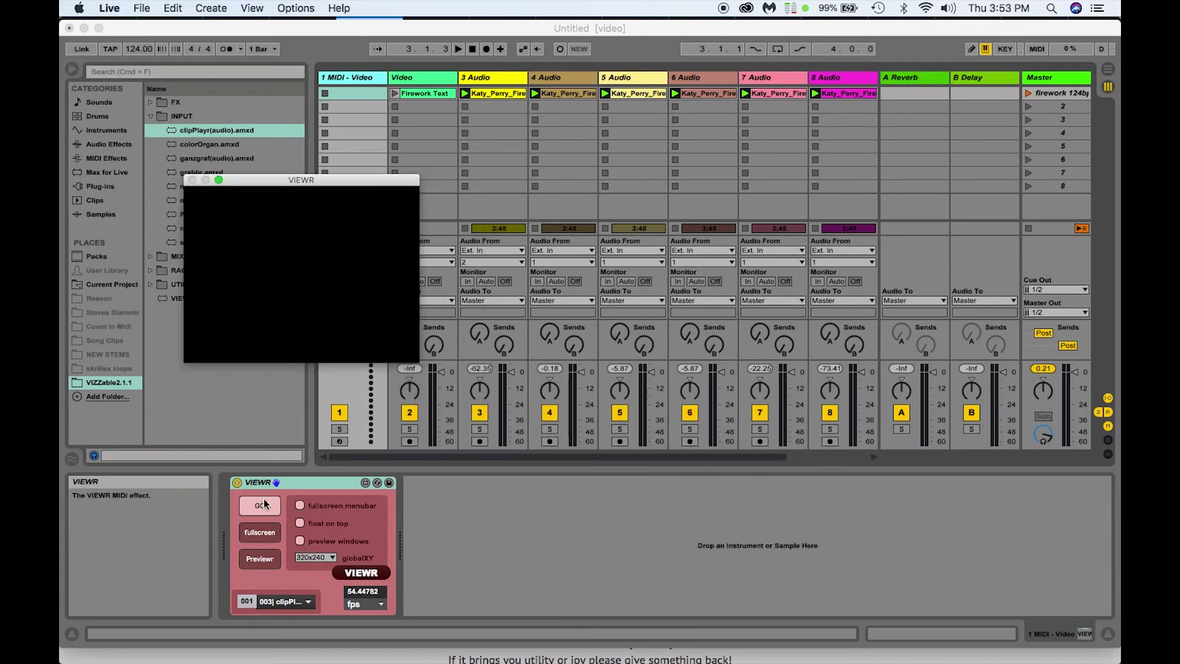
pyautogui.click(326, 559)
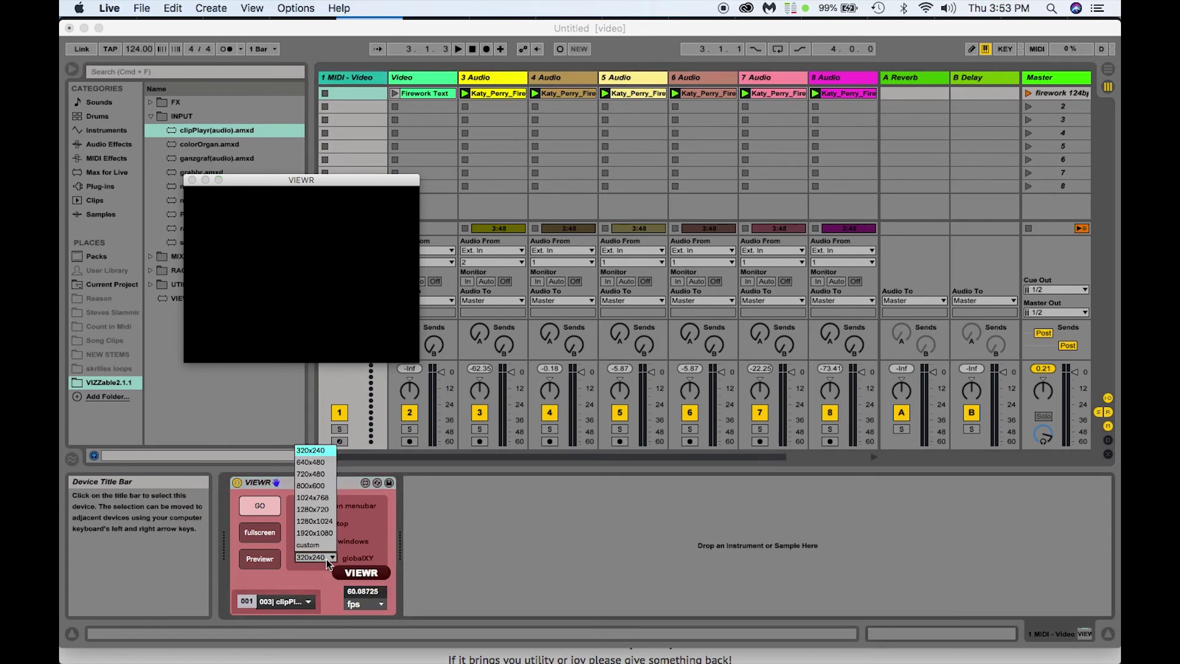
pyautogui.click(320, 509)
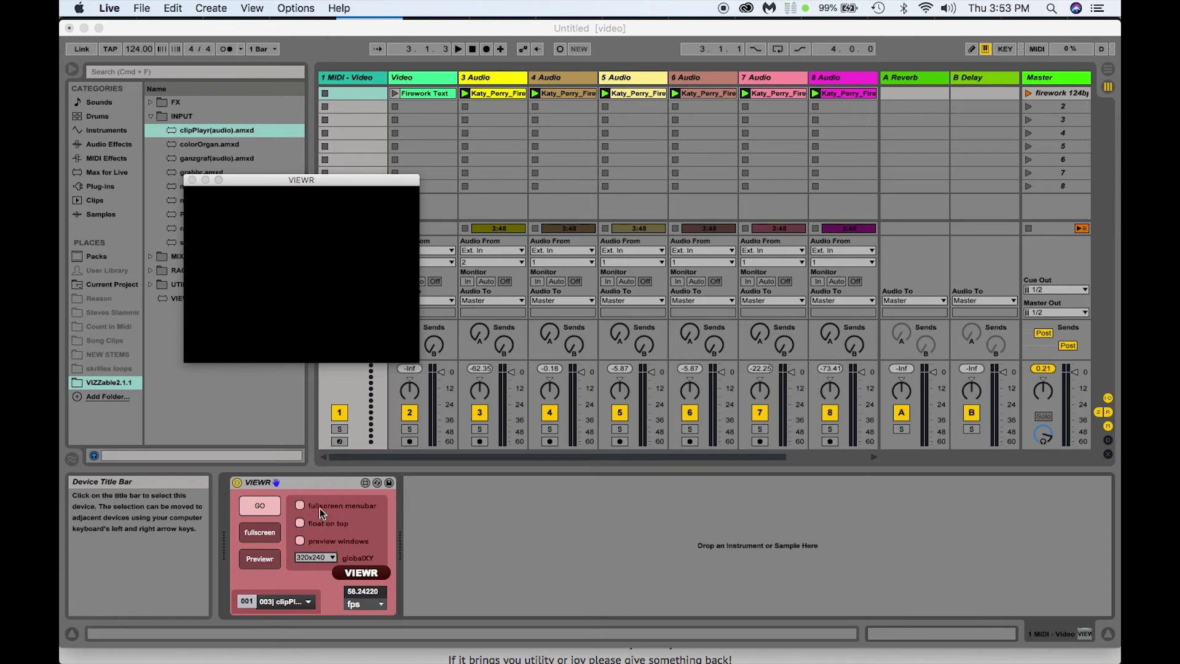
pyautogui.moveTo(403, 182); pyautogui.dragTo(332, 56)
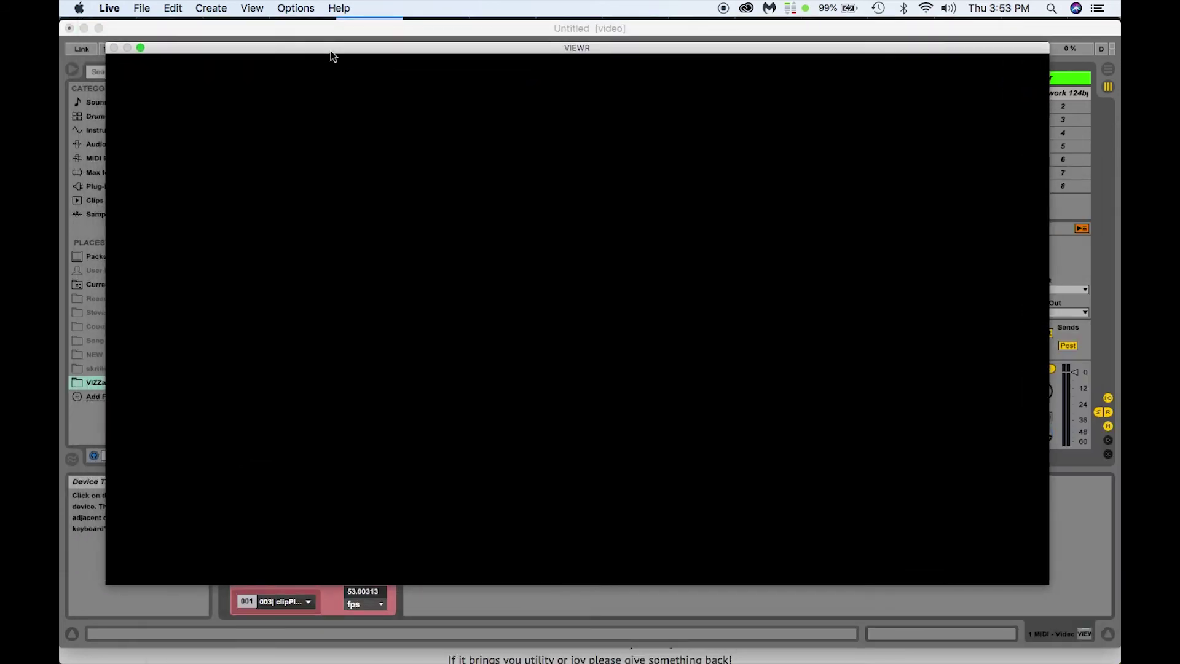
pyautogui.moveTo(330, 56); pyautogui.dragTo(728, 389)
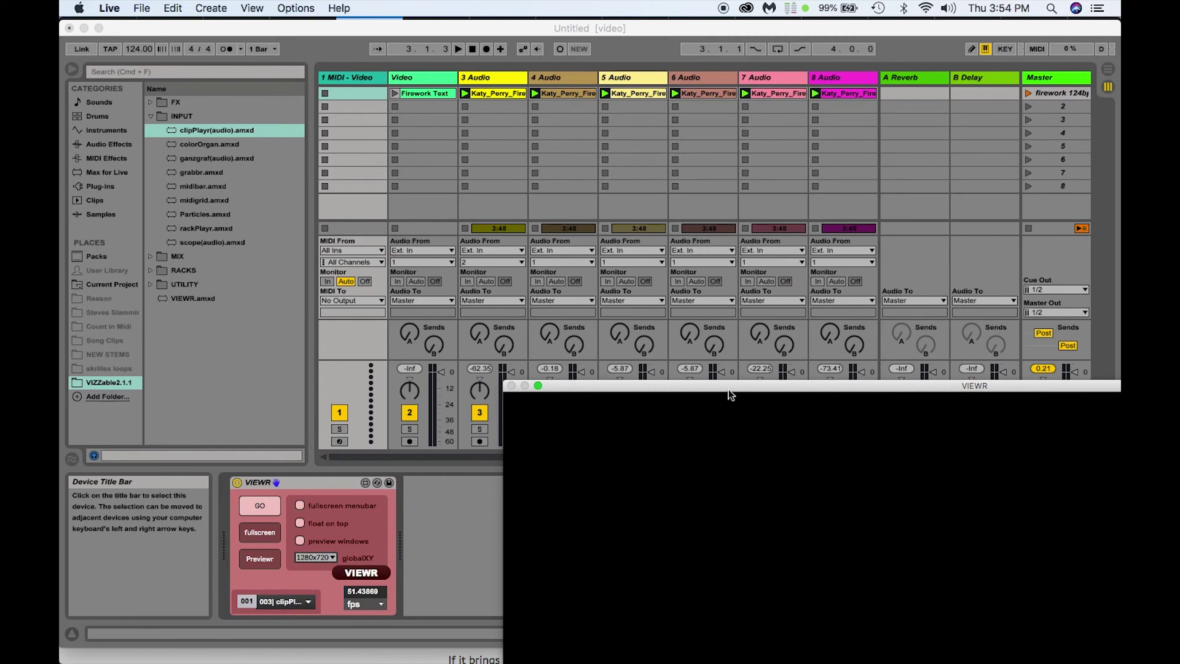
# Step: Preview the VIEWR output in fullscreen, return to the windowed view, and move the window below the track mixer
pyautogui.click(260, 533)
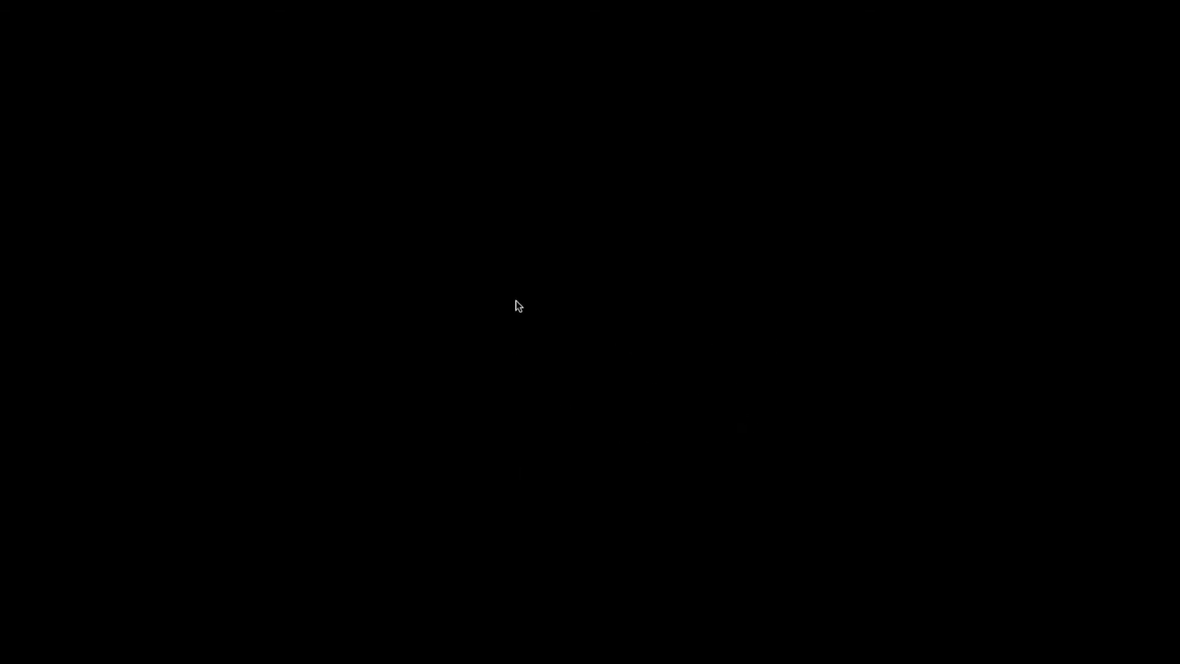
pyautogui.press('Escape')
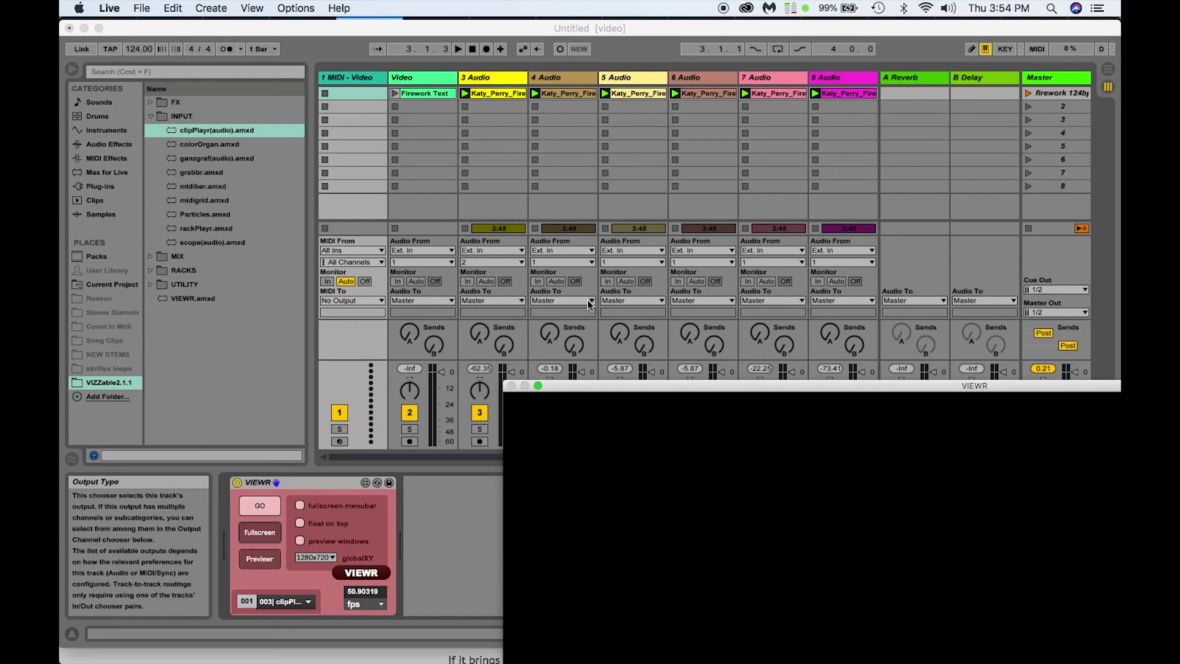
pyautogui.moveTo(608, 385); pyautogui.dragTo(627, 522)
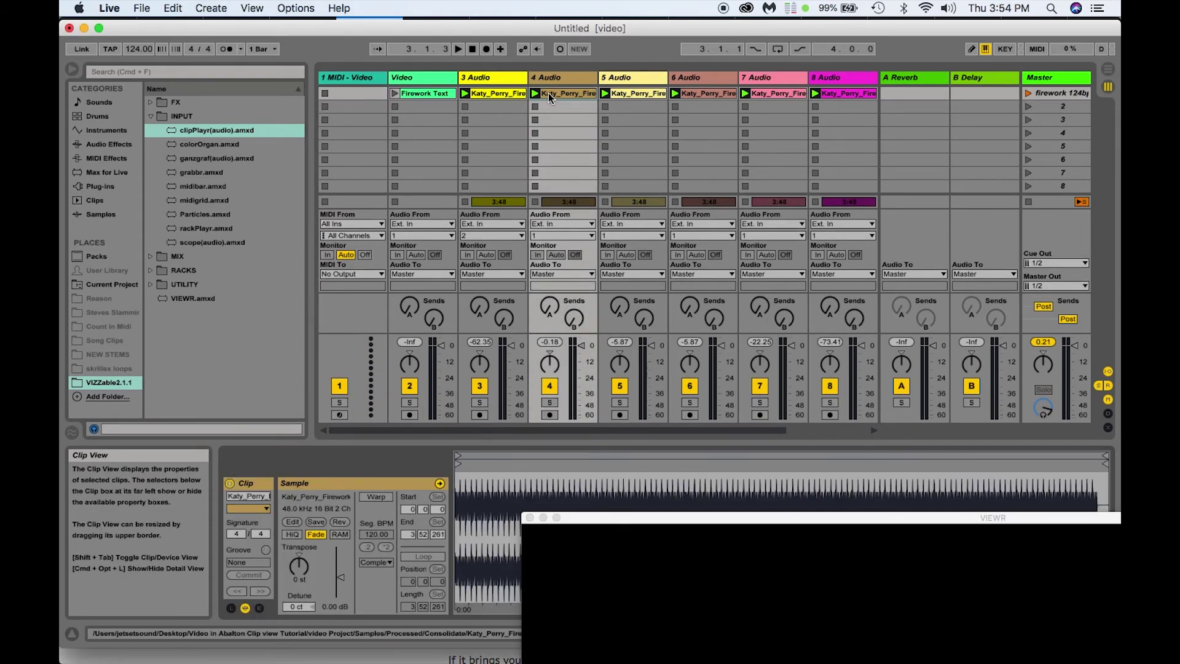
# Step: Deactivate the Video track's audio, relaunch the Firework scene, and position the video window so the whole picture can be watched
pyautogui.click(410, 387)
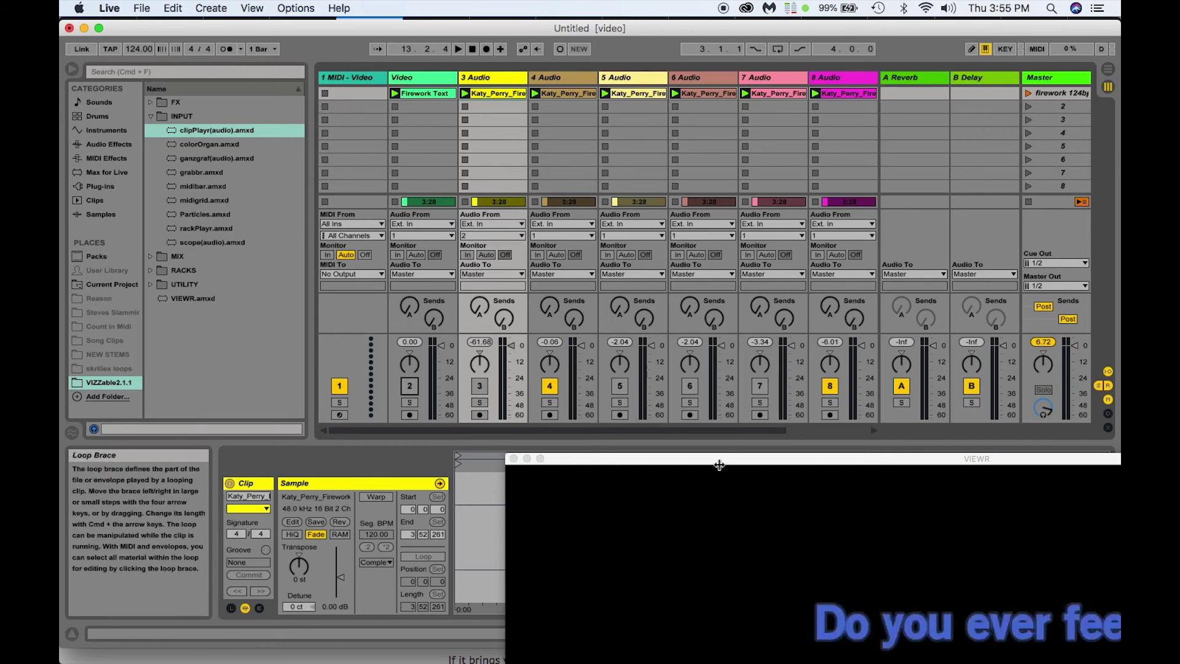
pyautogui.moveTo(715, 460); pyautogui.dragTo(520, 252)
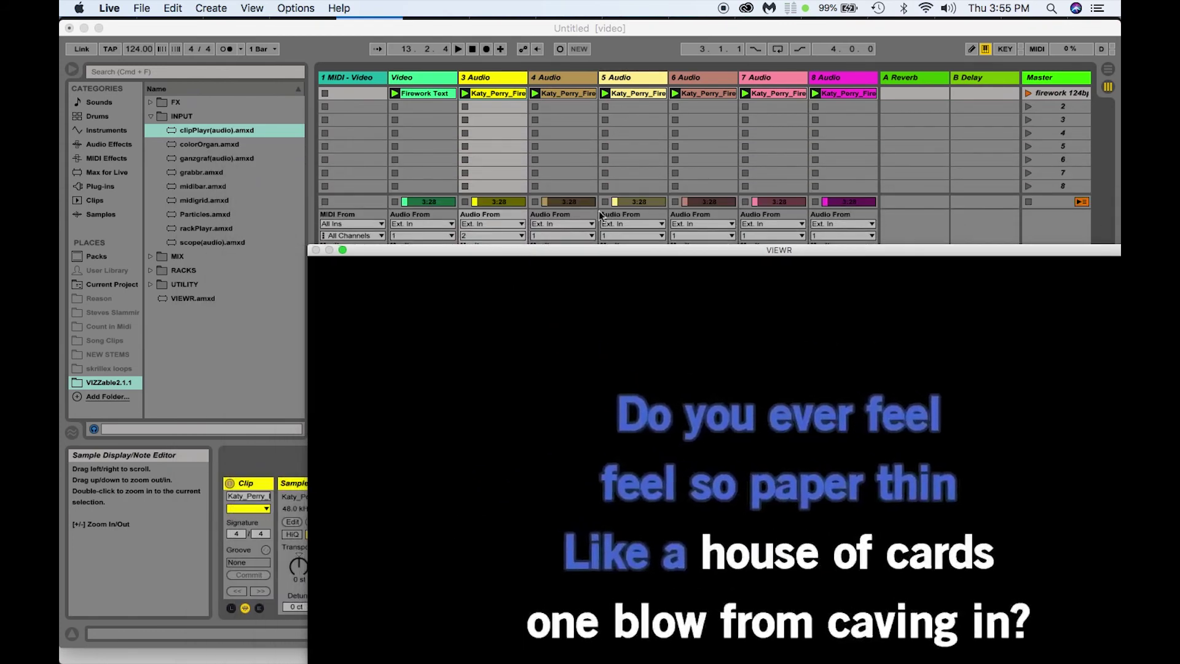
pyautogui.click(1027, 94)
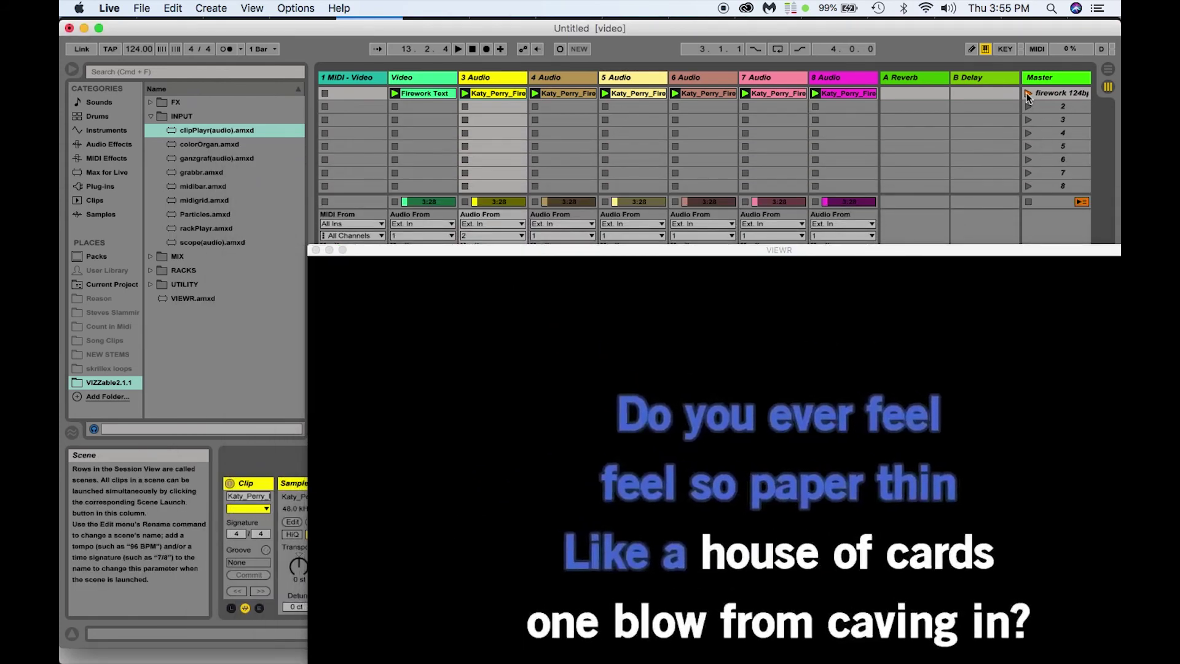
pyautogui.click(1027, 94)
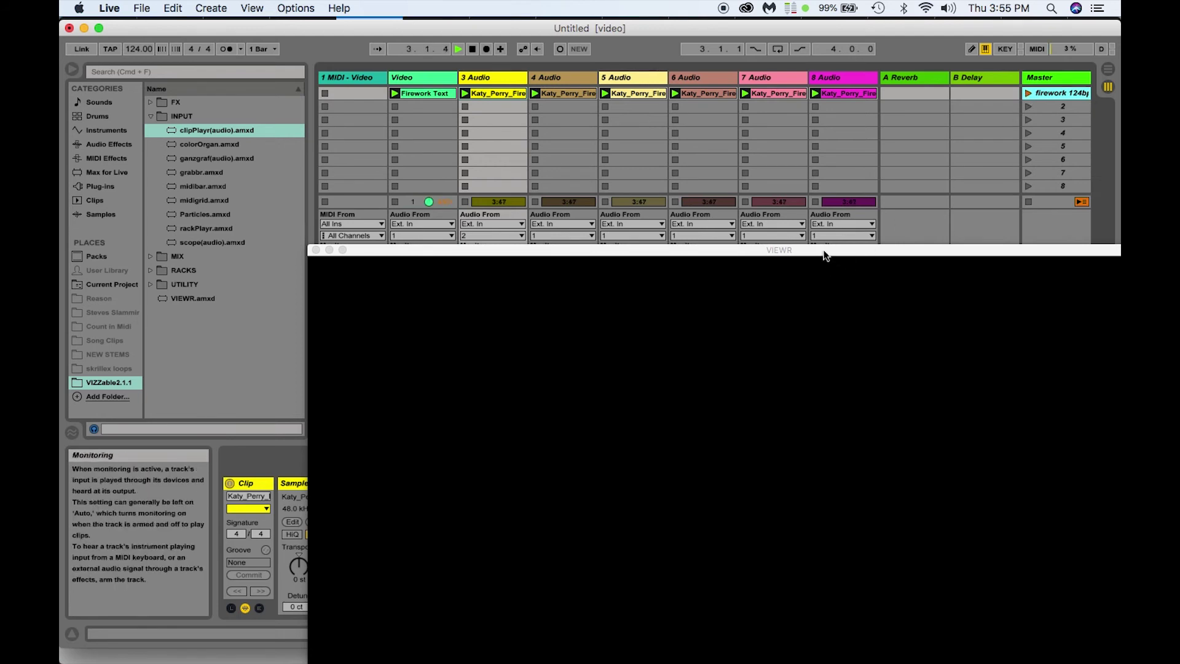
pyautogui.moveTo(825, 254); pyautogui.dragTo(673, 56)
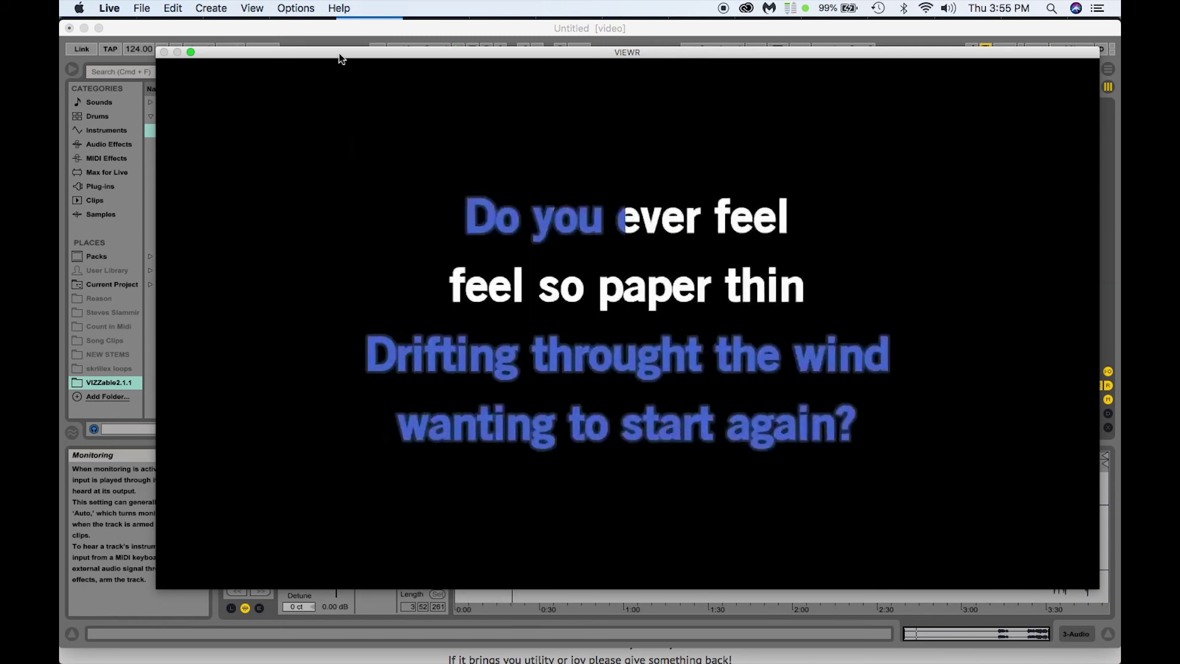
# Step: Uncover the tracks, reopen the VIEWR device on 1 MIDI - Video, and view the playing lyrics in fullscreen before returning to the window
pyautogui.moveTo(338, 49); pyautogui.dragTo(678, 226)
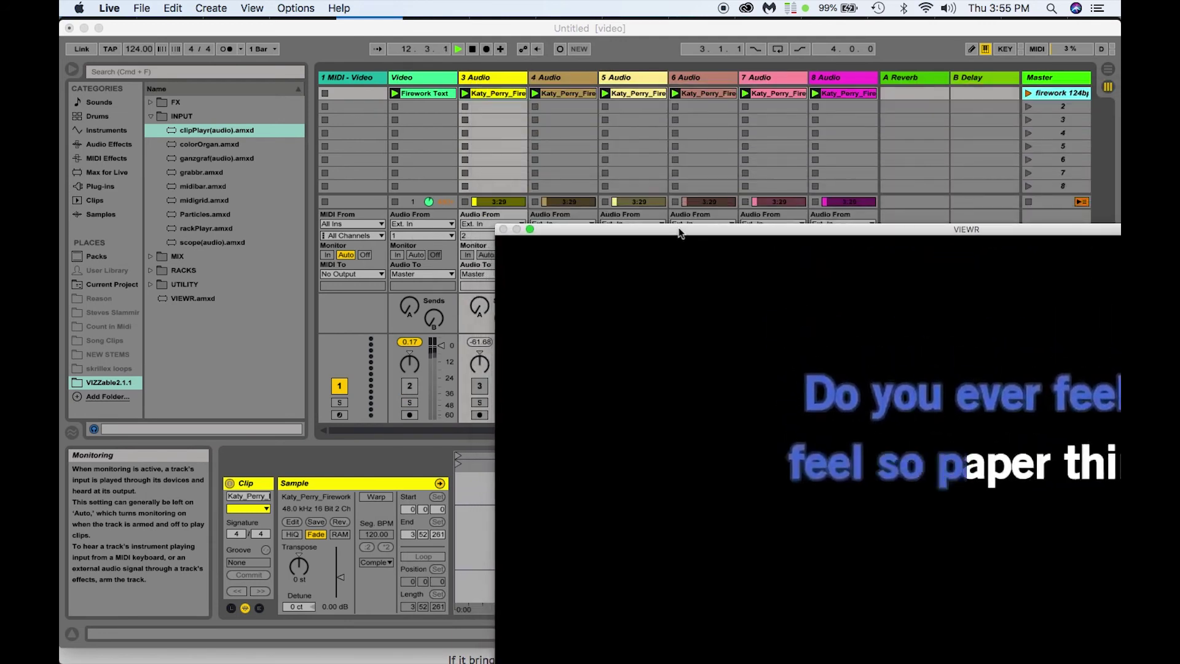
pyautogui.click(417, 76)
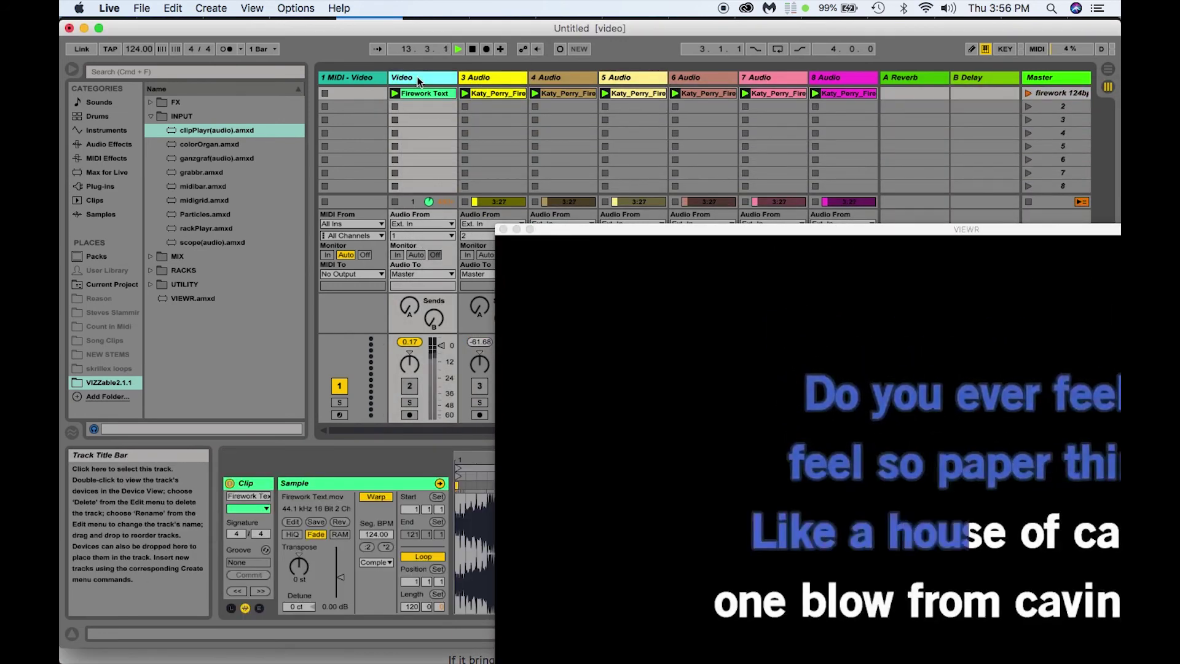
pyautogui.click(368, 73)
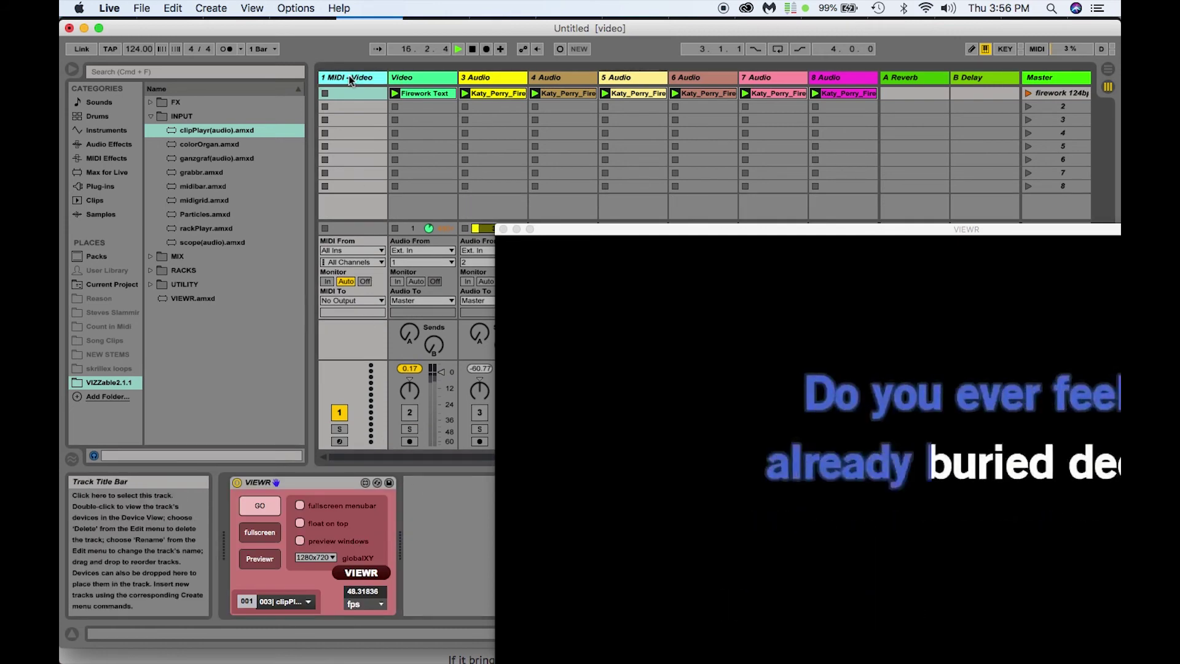
pyautogui.click(262, 532)
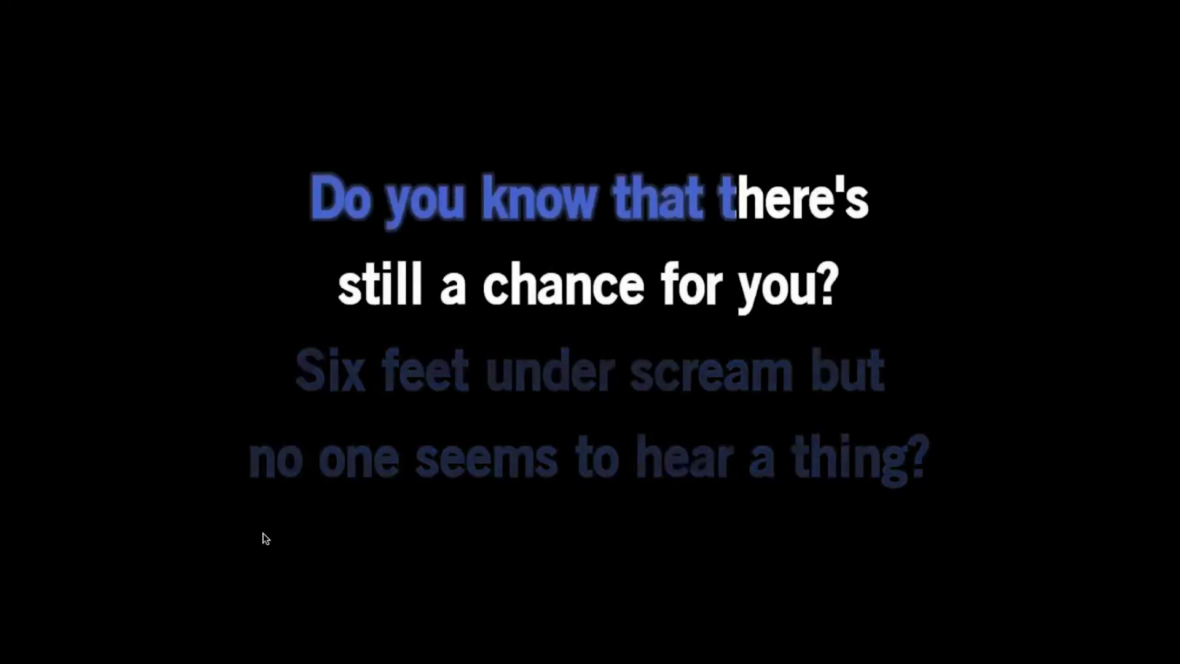
pyautogui.press('Escape')
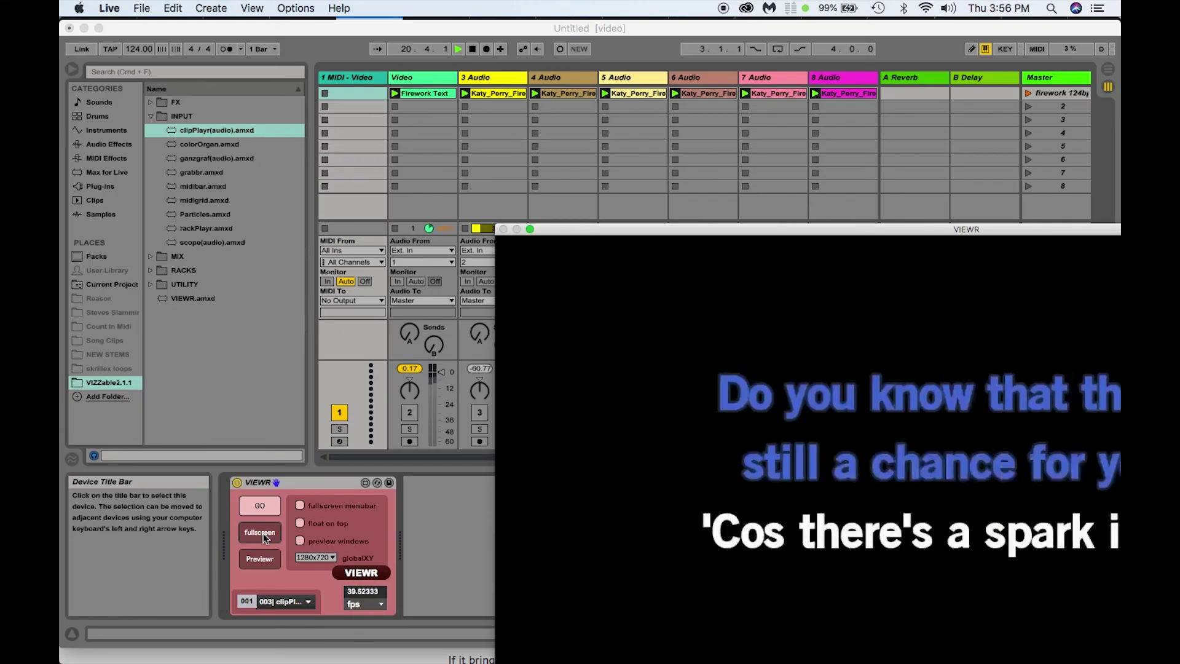